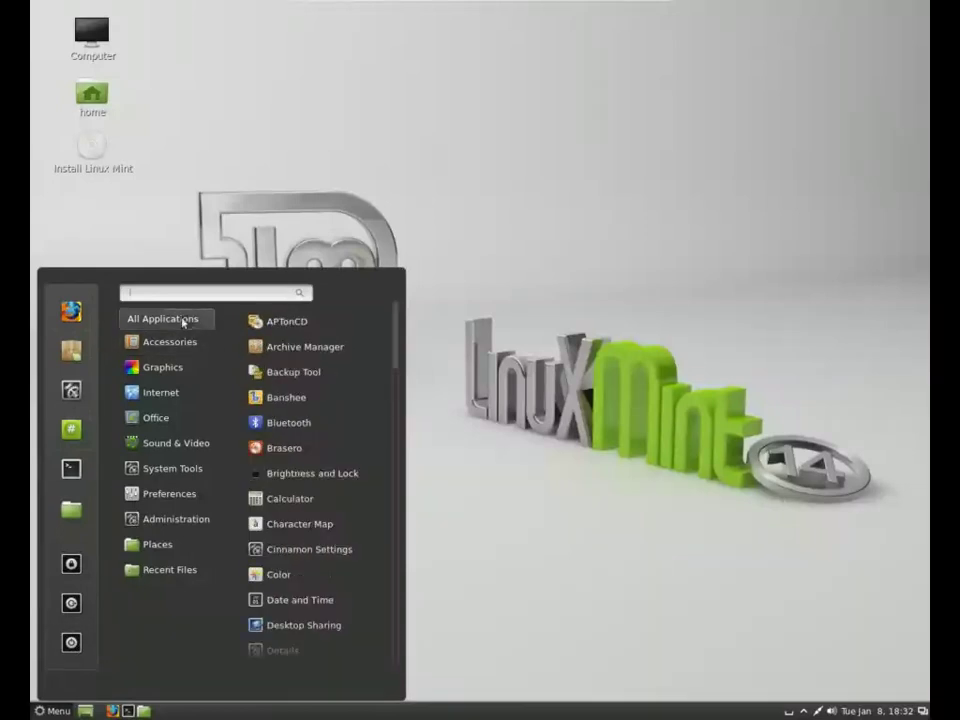
Step: Browse the Accessories, System Tools, Preferences and Administration menu categories, then close the menu
{"action": "mouse_move", "coordinate": [161, 352]}
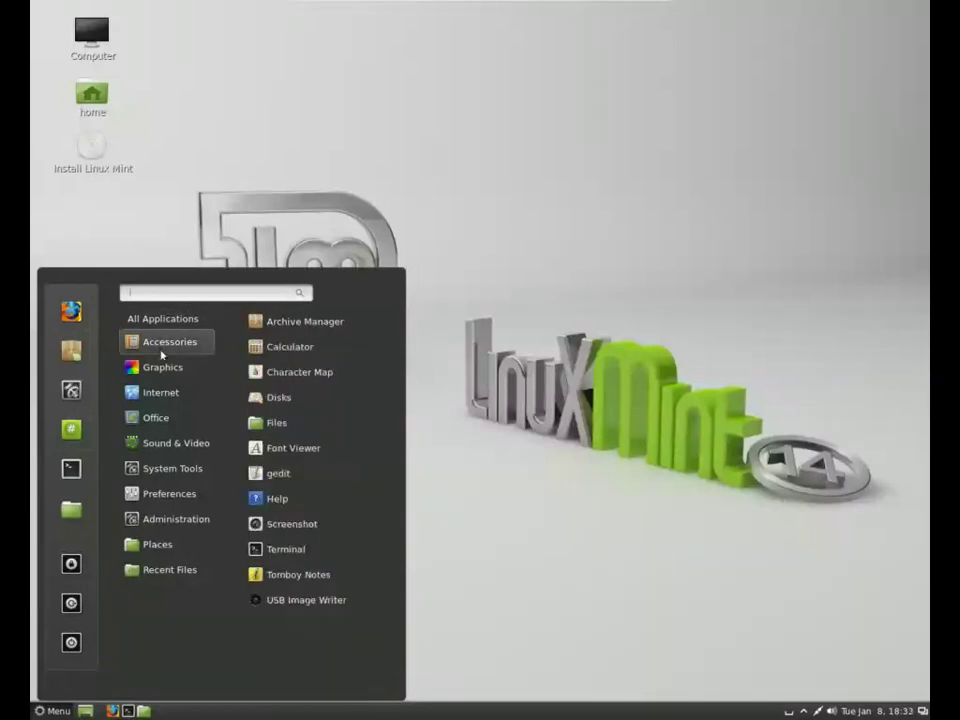
{"action": "mouse_move", "coordinate": [154, 424]}
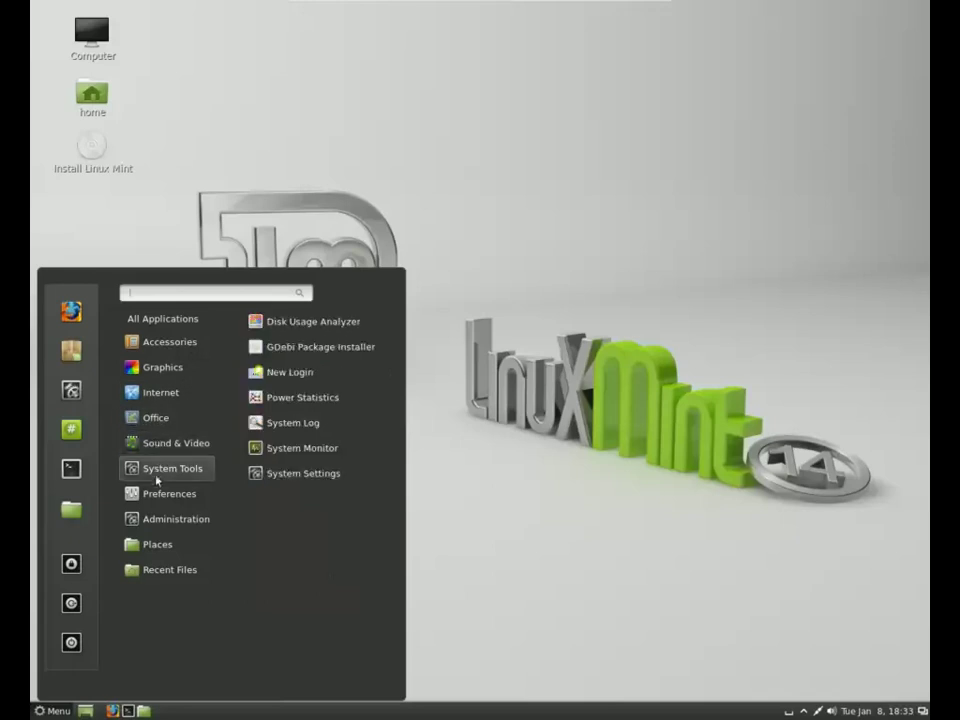
{"action": "mouse_move", "coordinate": [188, 496]}
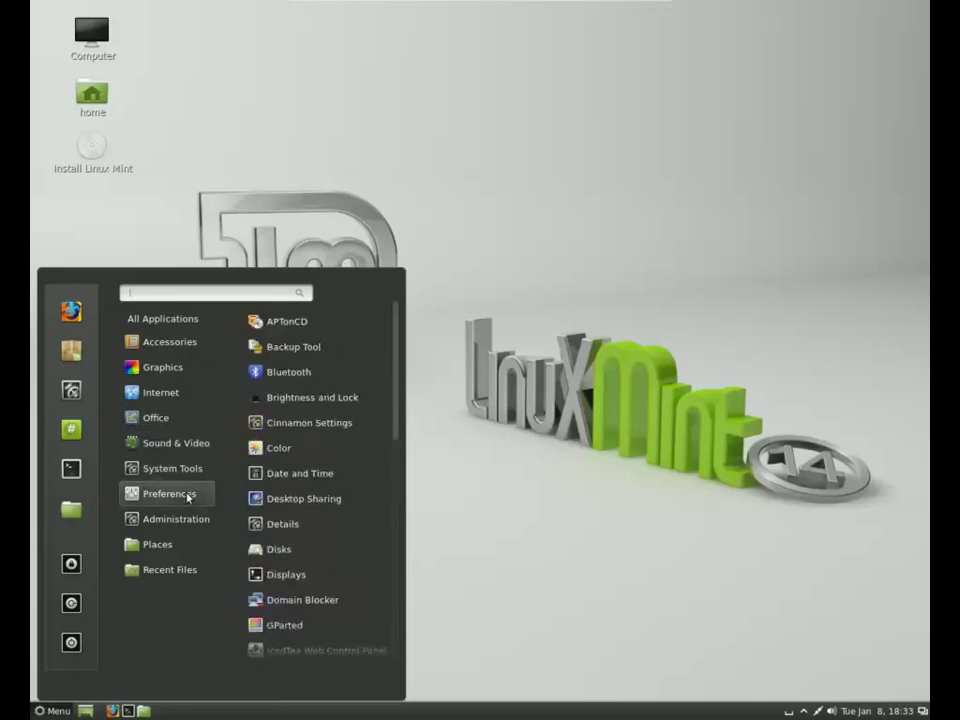
{"action": "scroll", "coordinate": [310, 470], "scroll_direction": "down", "scroll_amount": 5}
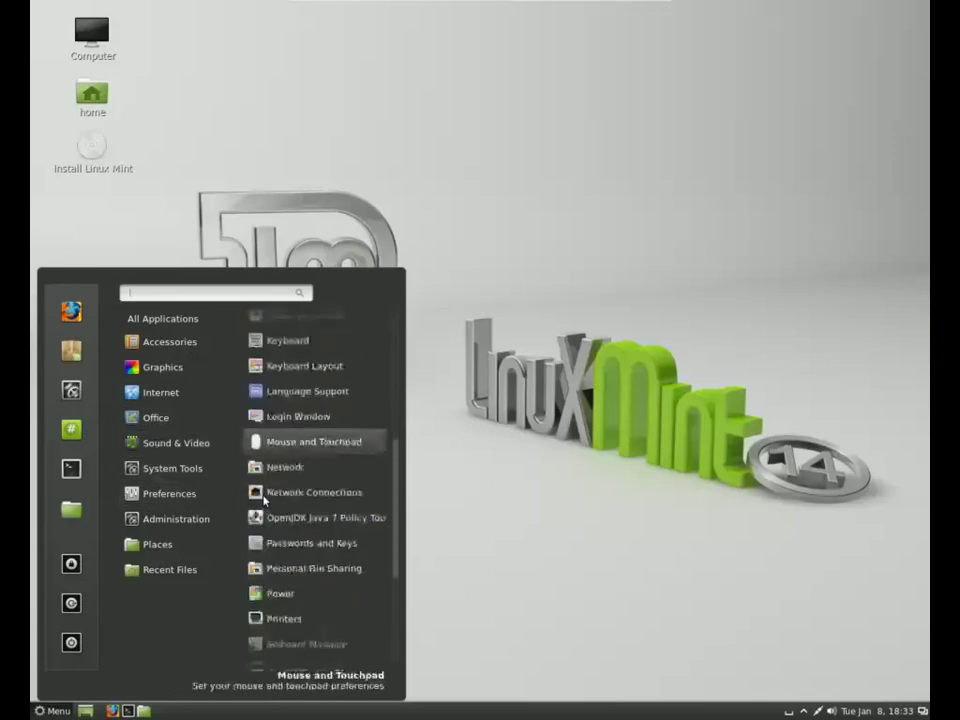
{"action": "scroll", "coordinate": [270, 490], "scroll_direction": "down", "scroll_amount": 4}
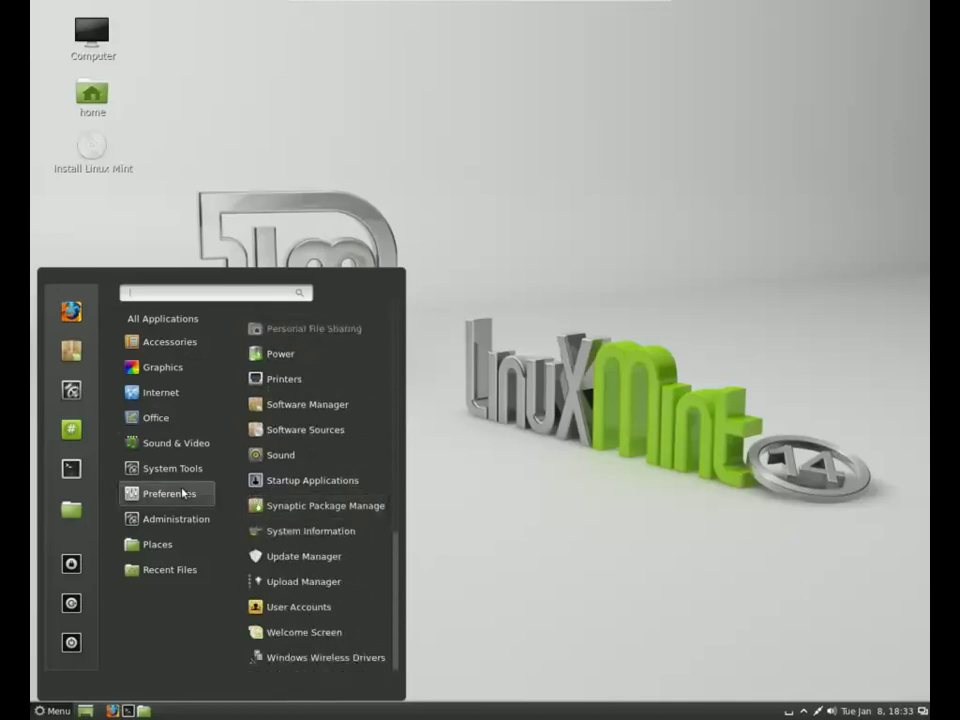
{"action": "mouse_move", "coordinate": [155, 525]}
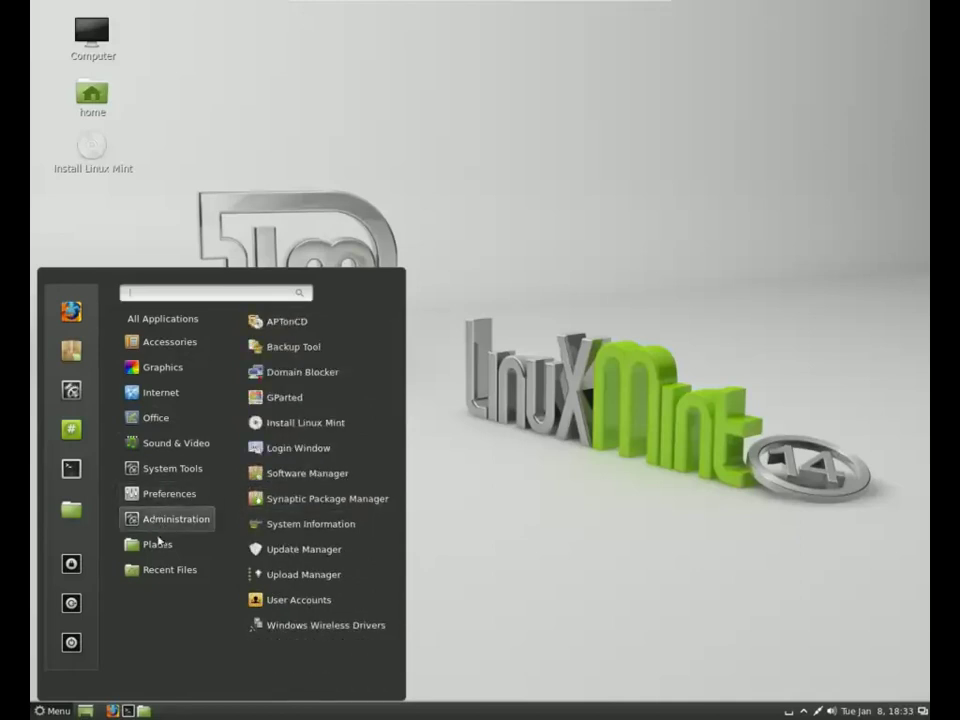
{"action": "mouse_move", "coordinate": [162, 572]}
{"action": "left_click", "coordinate": [476, 409]}
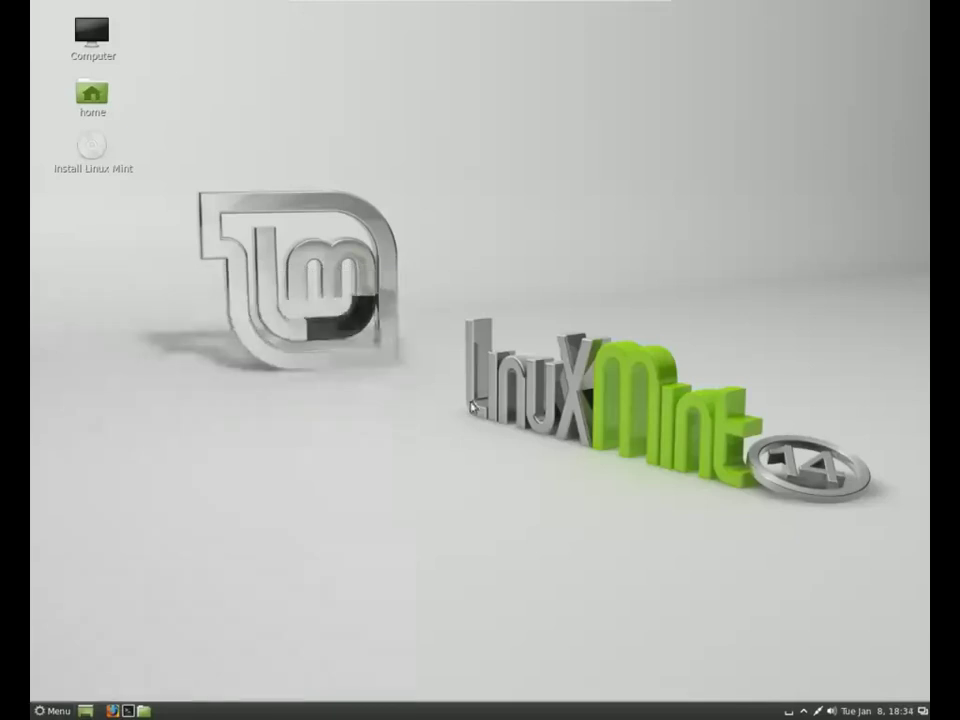
{"action": "mouse_move", "coordinate": [819, 712]}
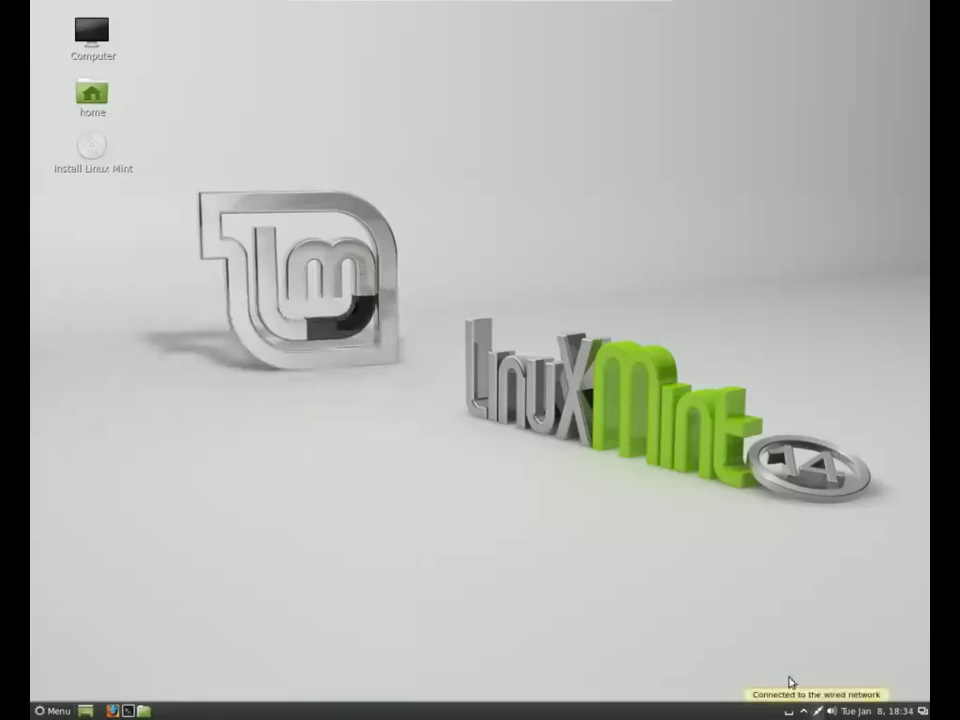
Step: Launch the Linux Mint installer from the desktop and open its release notes link
{"action": "left_click", "coordinate": [97, 150]}
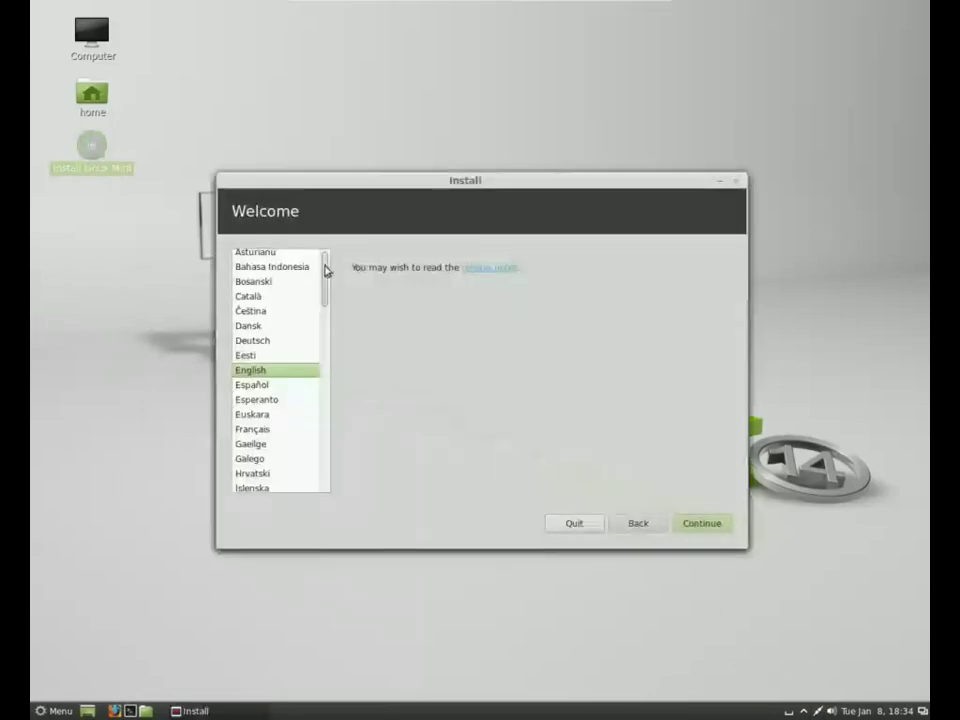
{"action": "left_click_drag", "start_coordinate": [325, 270], "coordinate": [352, 271]}
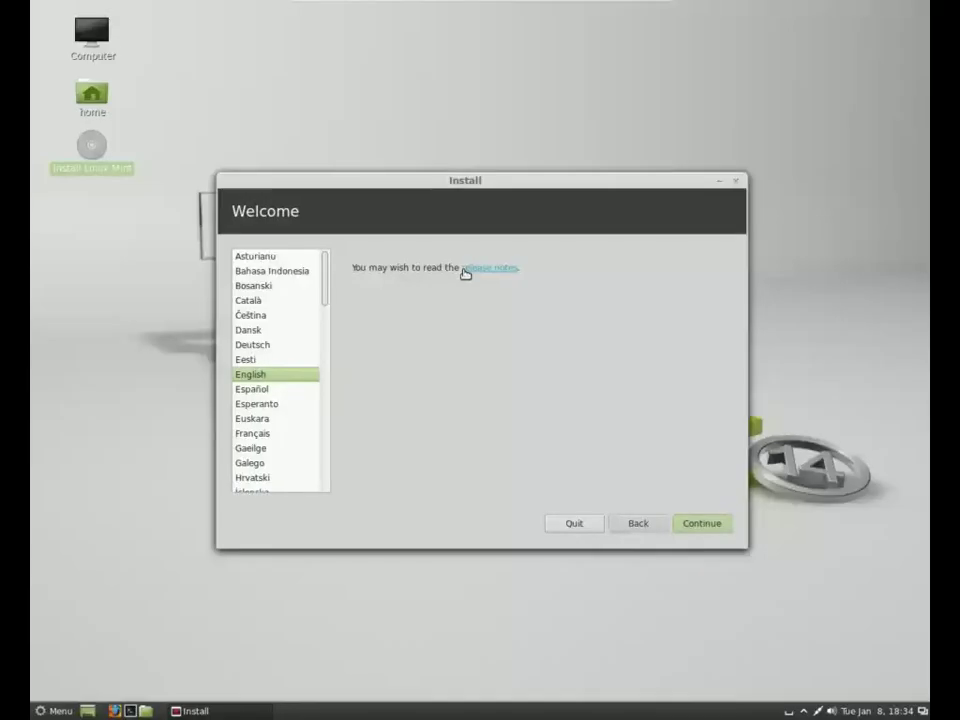
{"action": "left_click", "coordinate": [465, 272]}
{"action": "scroll", "coordinate": [493, 335], "scroll_direction": "down", "scroll_amount": 3}
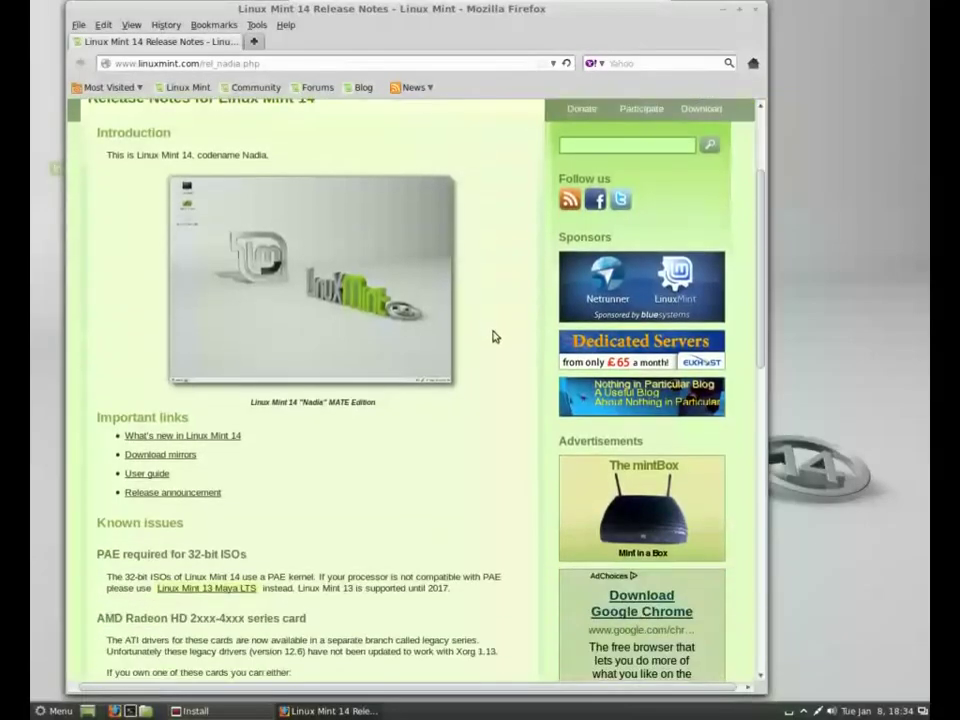
Step: Scroll the release notes and read the What's new in Linux Mint 14 page
{"action": "scroll", "coordinate": [493, 336], "scroll_direction": "down", "scroll_amount": 10}
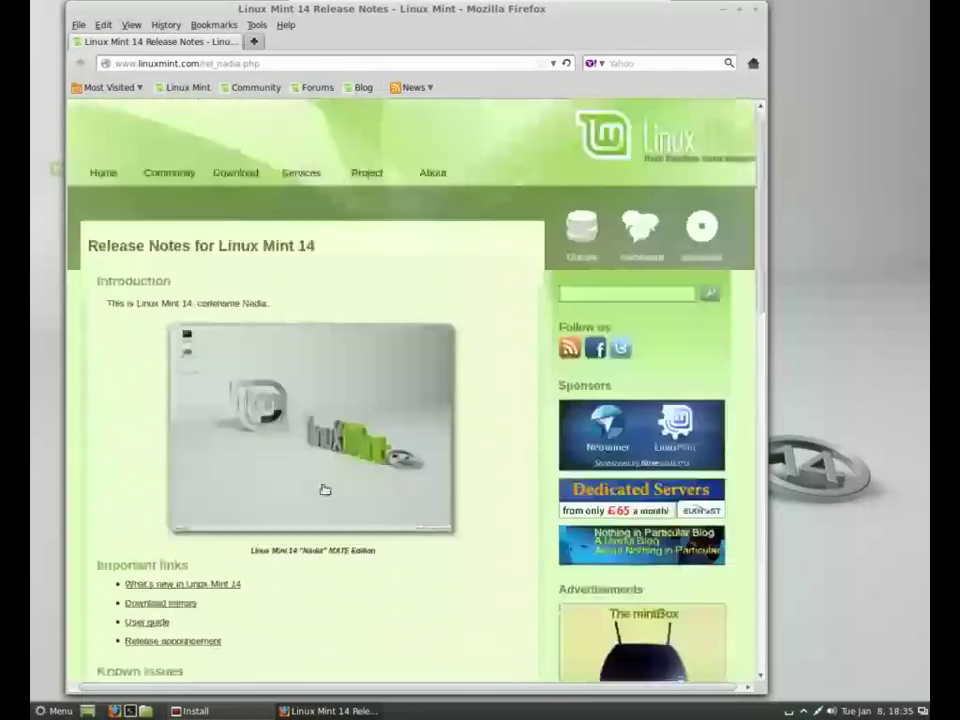
{"action": "left_click", "coordinate": [236, 585]}
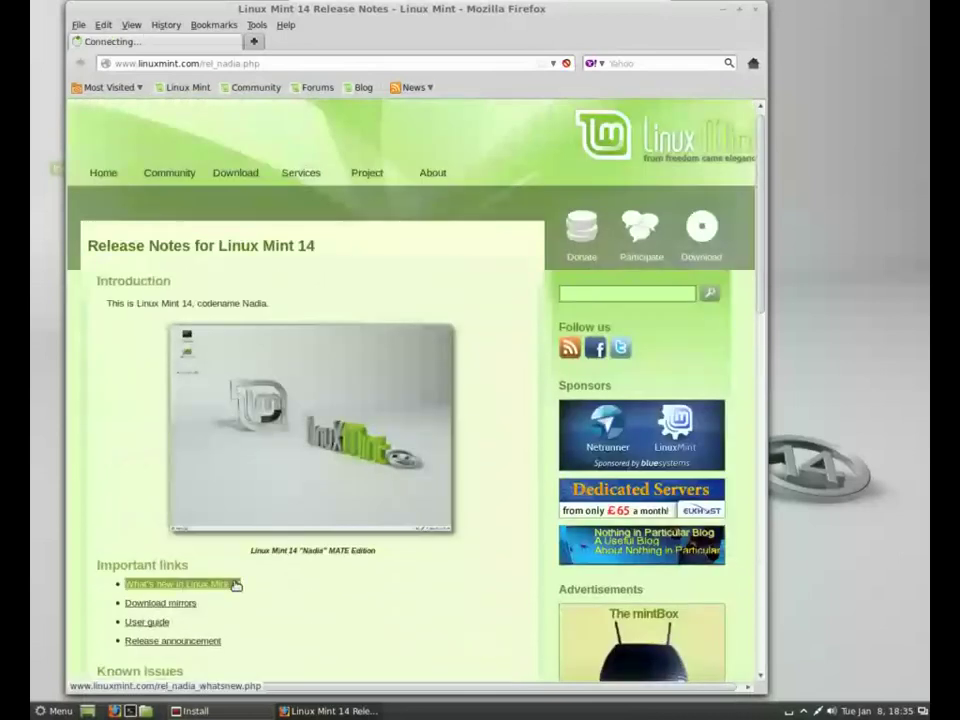
{"action": "scroll", "coordinate": [231, 545], "scroll_direction": "down", "scroll_amount": 5}
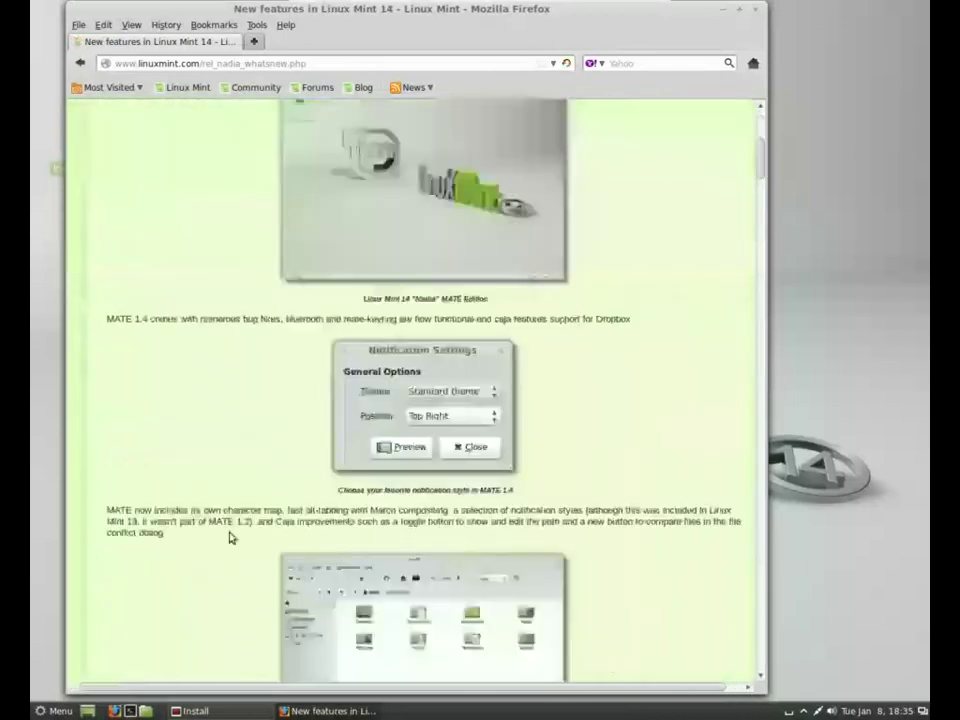
{"action": "scroll", "coordinate": [229, 537], "scroll_direction": "down", "scroll_amount": 3}
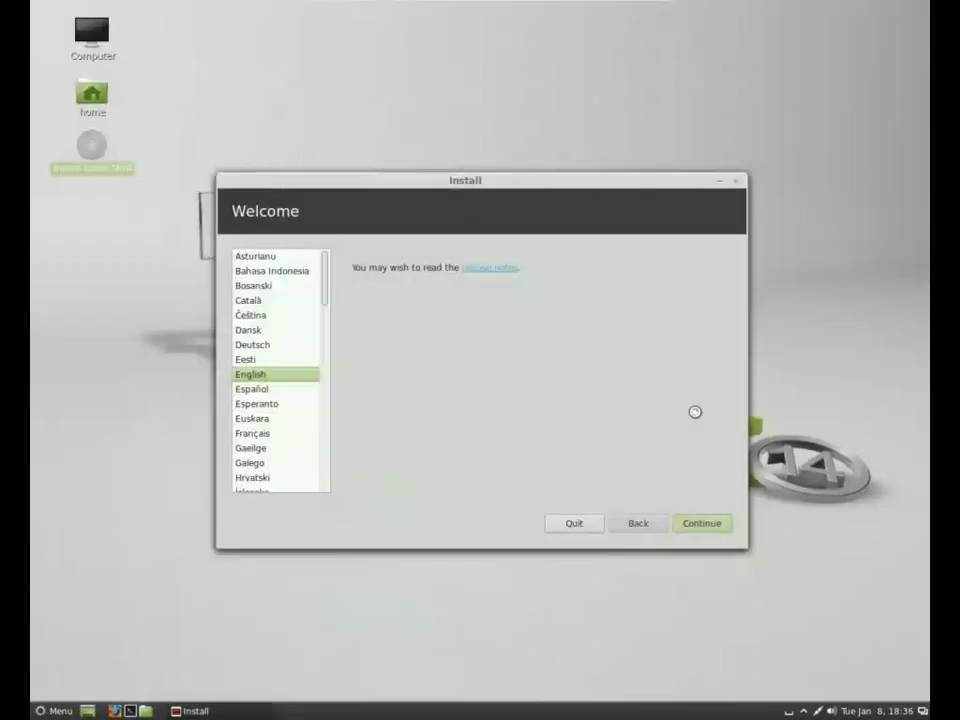
Step: Preview Erase disk, go back, and choose 'Something else' to partition /dev/sda manually
{"action": "left_click", "coordinate": [703, 526]}
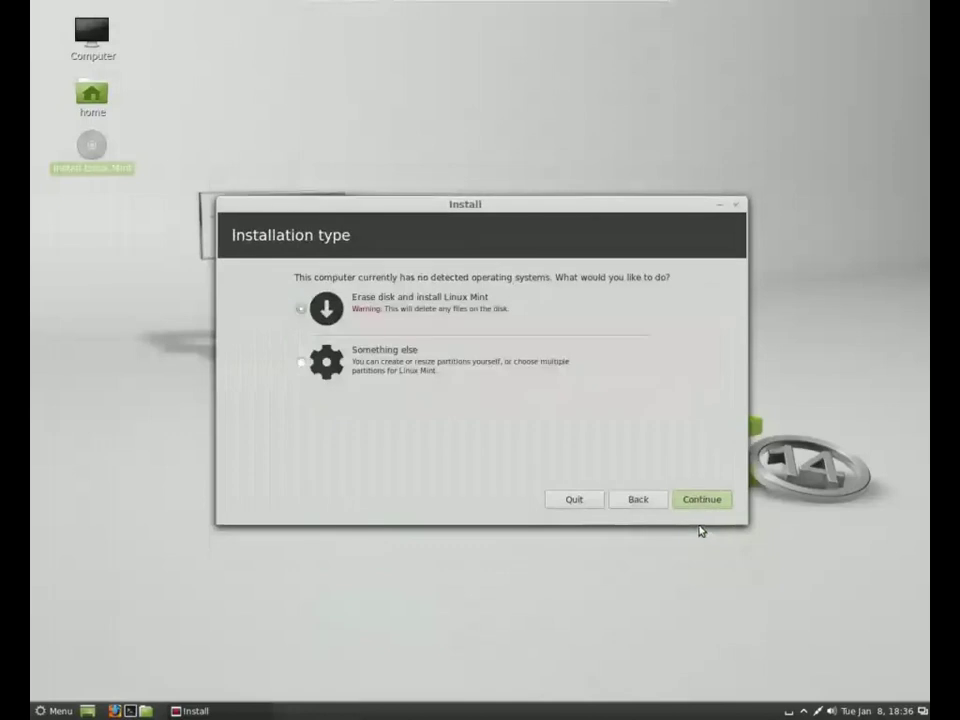
{"action": "left_click", "coordinate": [701, 505]}
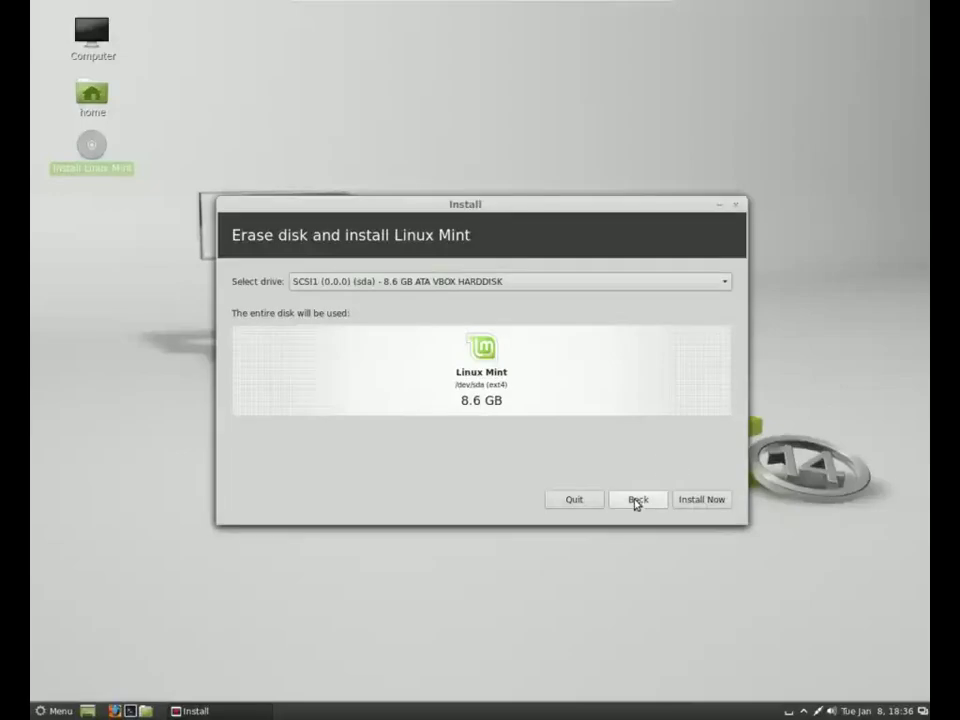
{"action": "left_click", "coordinate": [637, 500]}
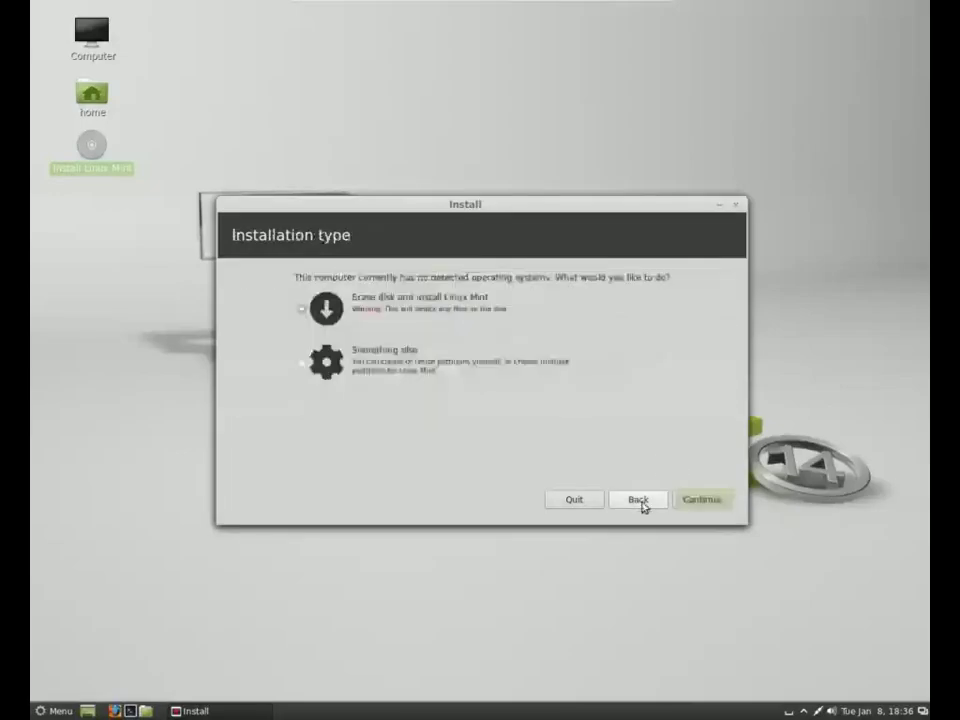
{"action": "left_click", "coordinate": [372, 366]}
{"action": "left_click", "coordinate": [711, 503]}
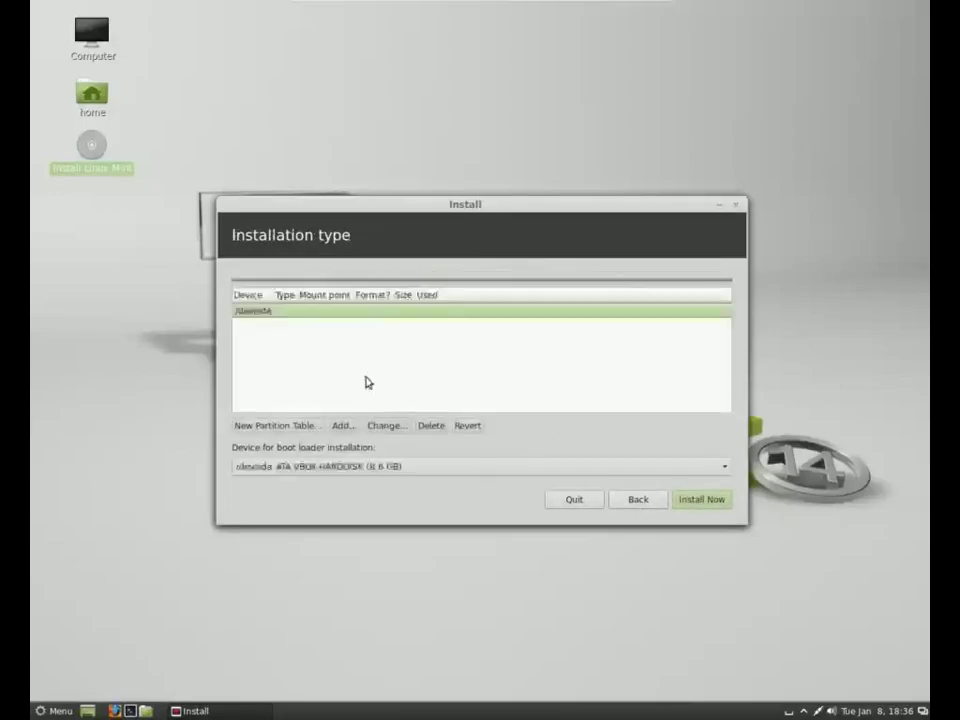
Step: Create a new empty partition table and a 1024 MB swap partition at the disk's end
{"action": "left_click", "coordinate": [289, 425]}
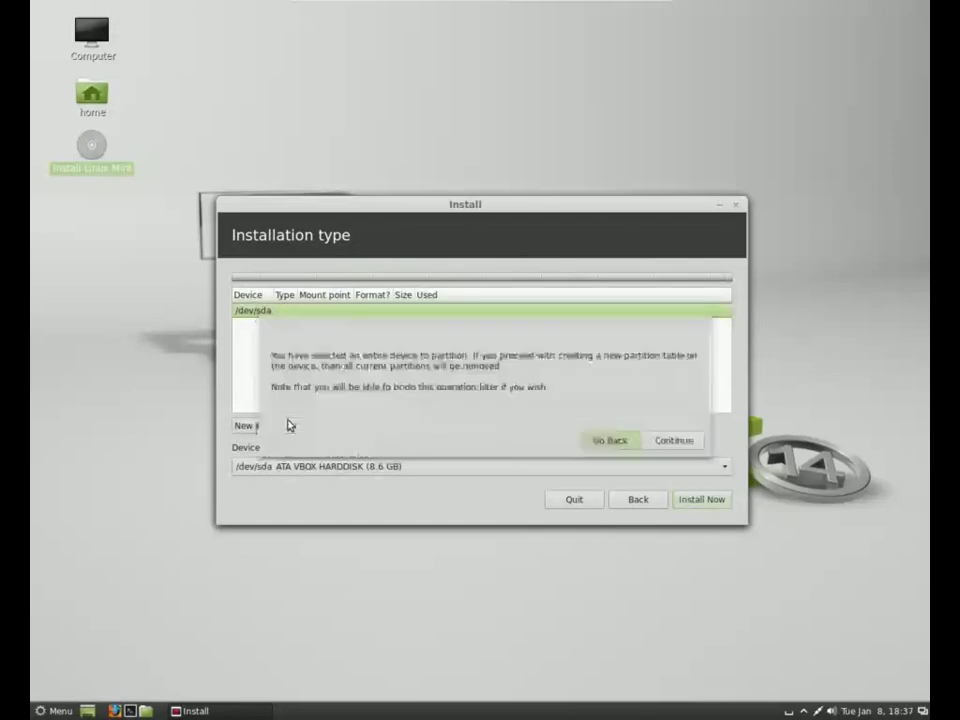
{"action": "left_click", "coordinate": [658, 441]}
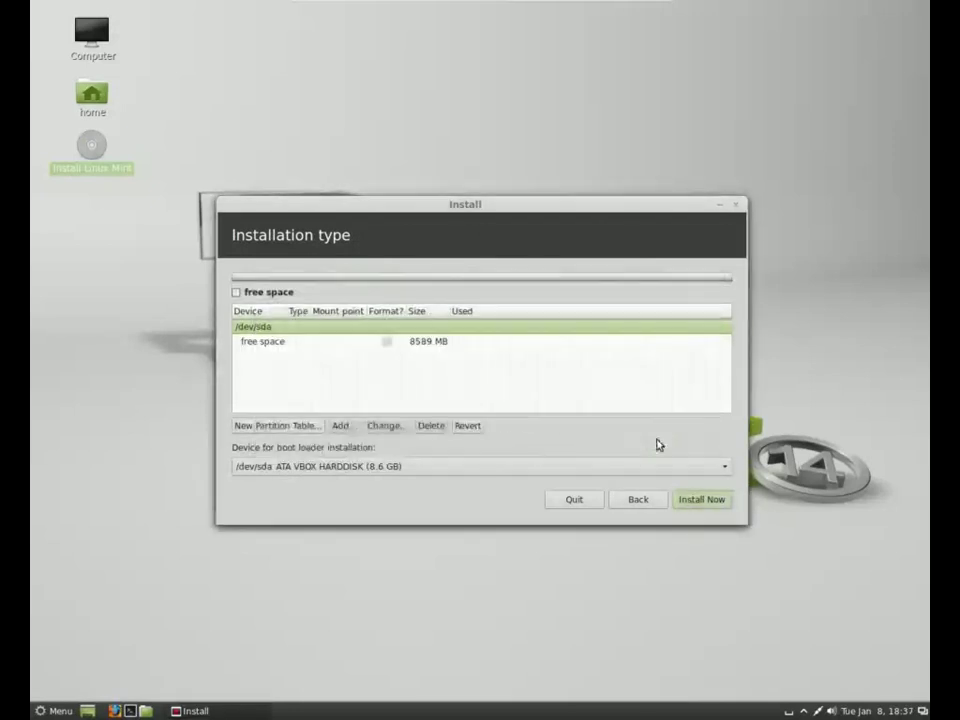
{"action": "left_click", "coordinate": [276, 344]}
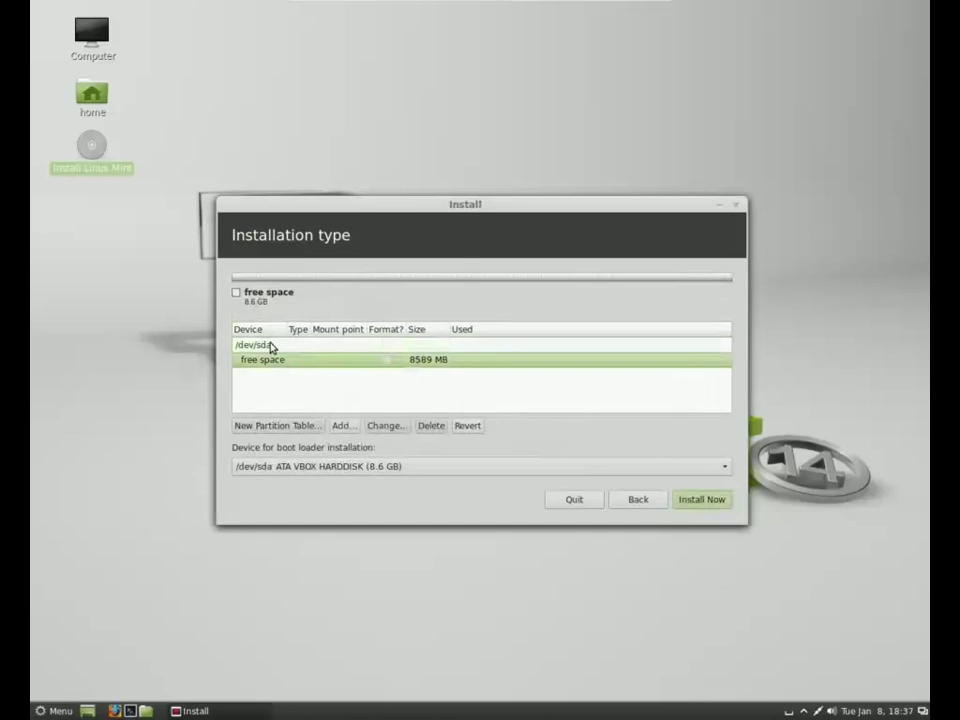
{"action": "left_click", "coordinate": [342, 426]}
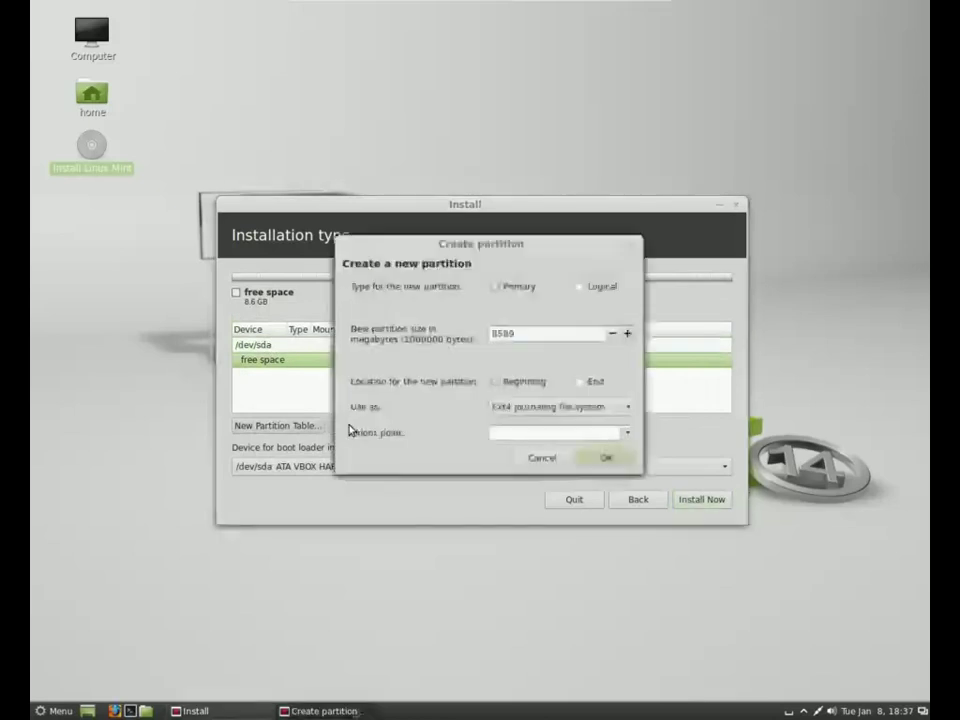
{"action": "left_click", "coordinate": [581, 383]}
{"action": "left_click_drag", "start_coordinate": [513, 333], "coordinate": [428, 336]}
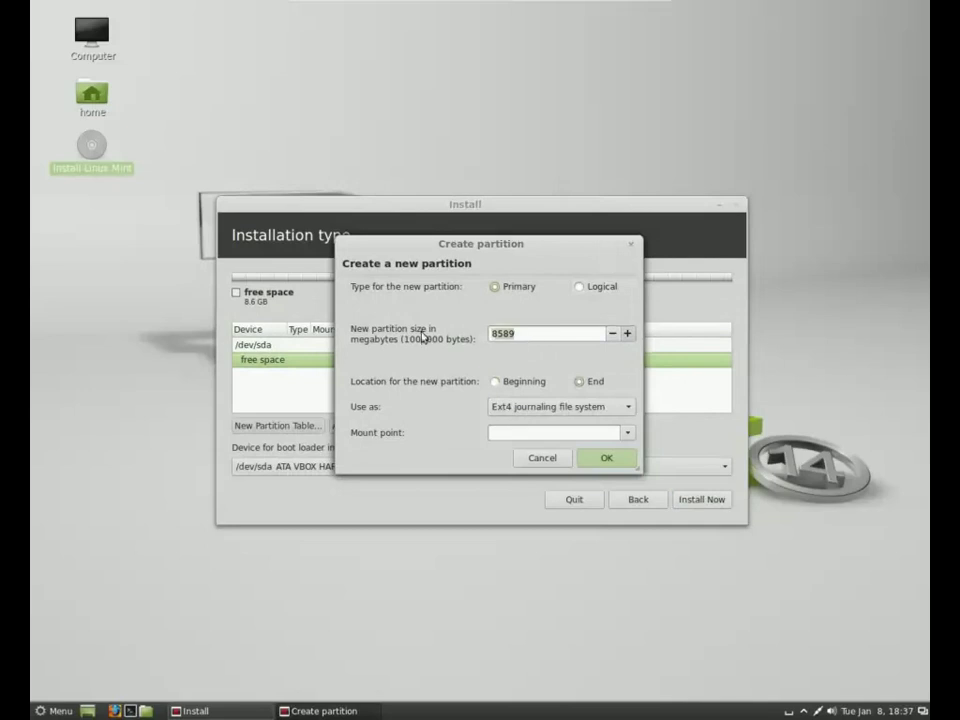
{"action": "type", "text": "1024"}
{"action": "left_click", "coordinate": [628, 410]}
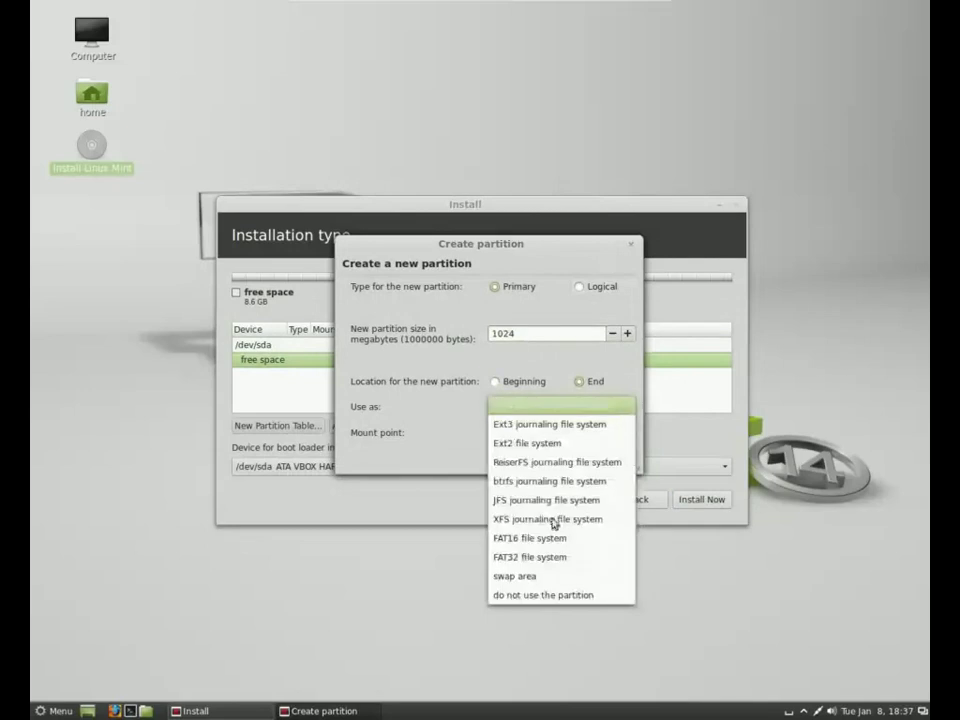
{"action": "left_click", "coordinate": [527, 577]}
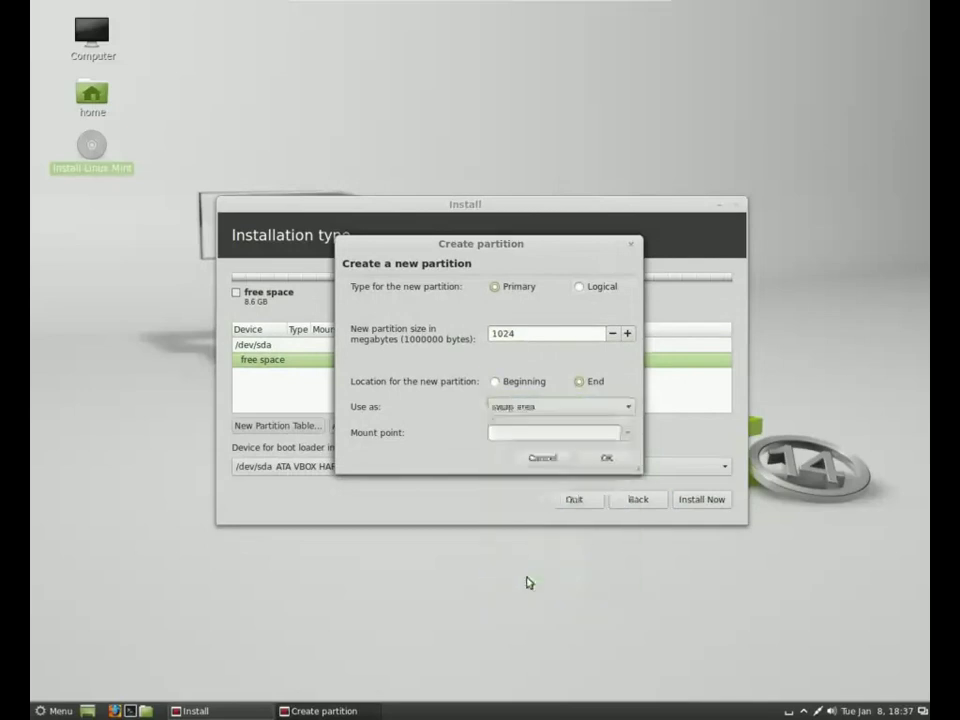
{"action": "left_click", "coordinate": [610, 462]}
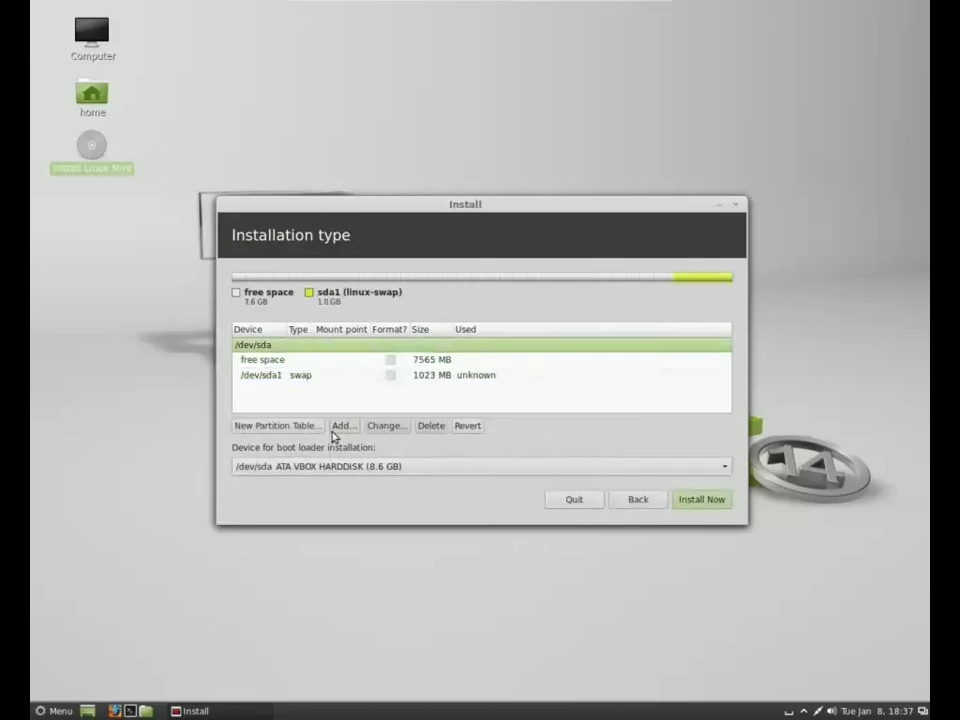
Step: Add a root / partition in the free space, keep the boot loader on /dev/sda, and install
{"action": "left_click", "coordinate": [292, 360]}
{"action": "left_click", "coordinate": [343, 428]}
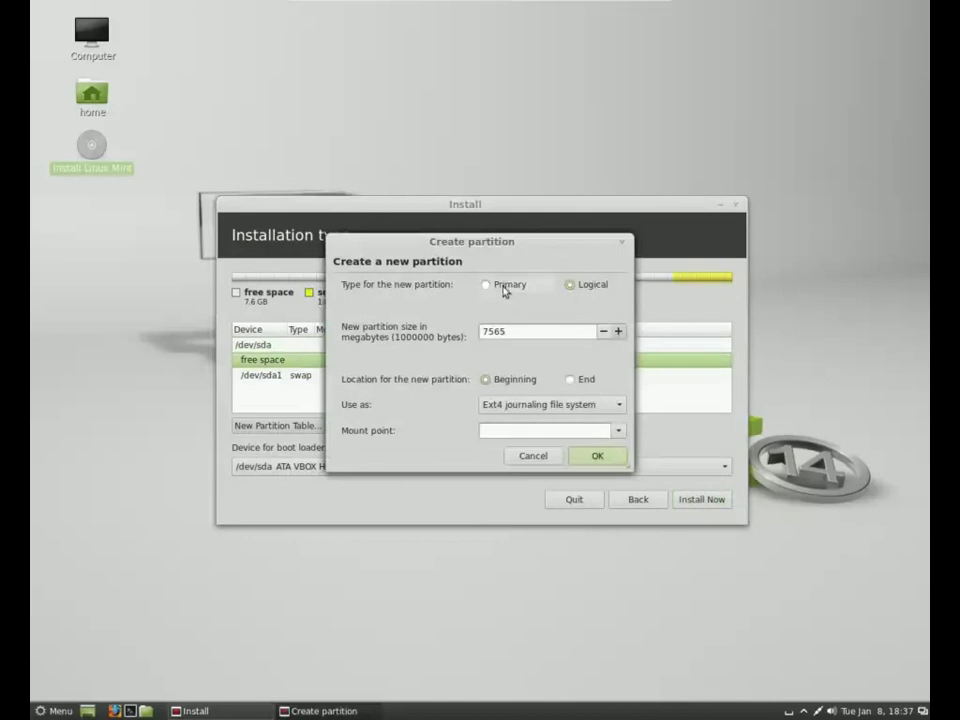
{"action": "left_click", "coordinate": [615, 433]}
{"action": "left_click", "coordinate": [607, 449]}
{"action": "left_click", "coordinate": [605, 457]}
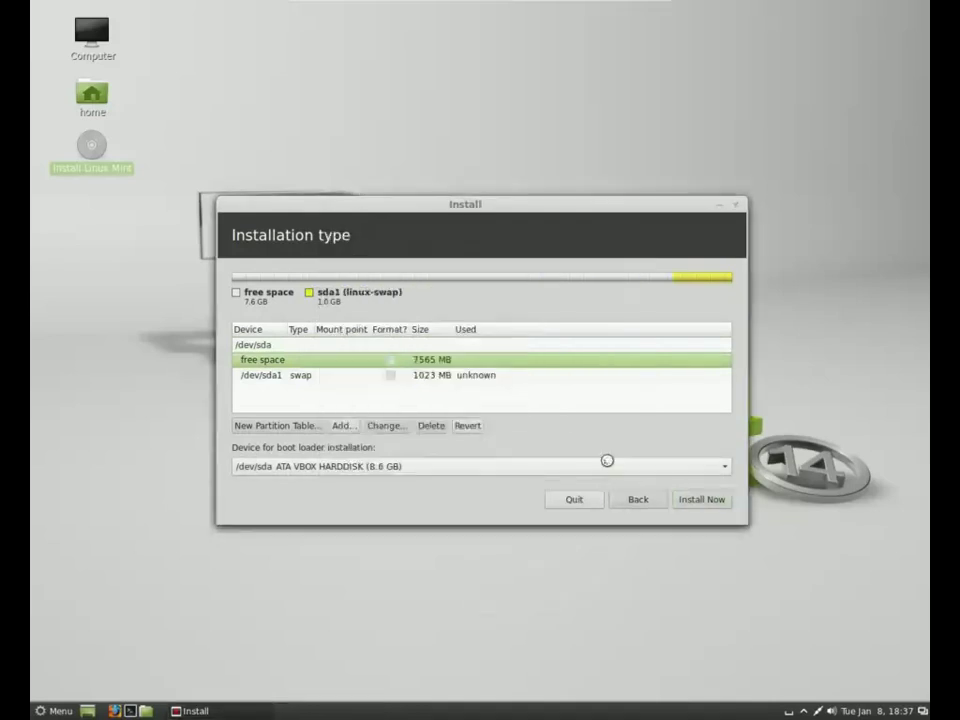
{"action": "left_click", "coordinate": [595, 467]}
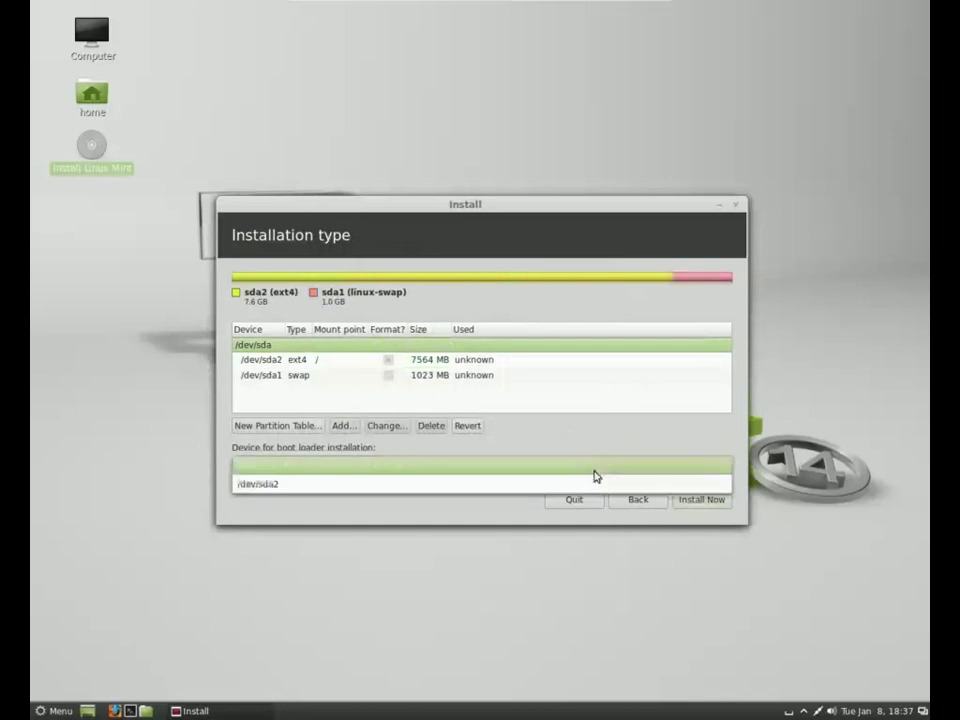
{"action": "left_click", "coordinate": [592, 467]}
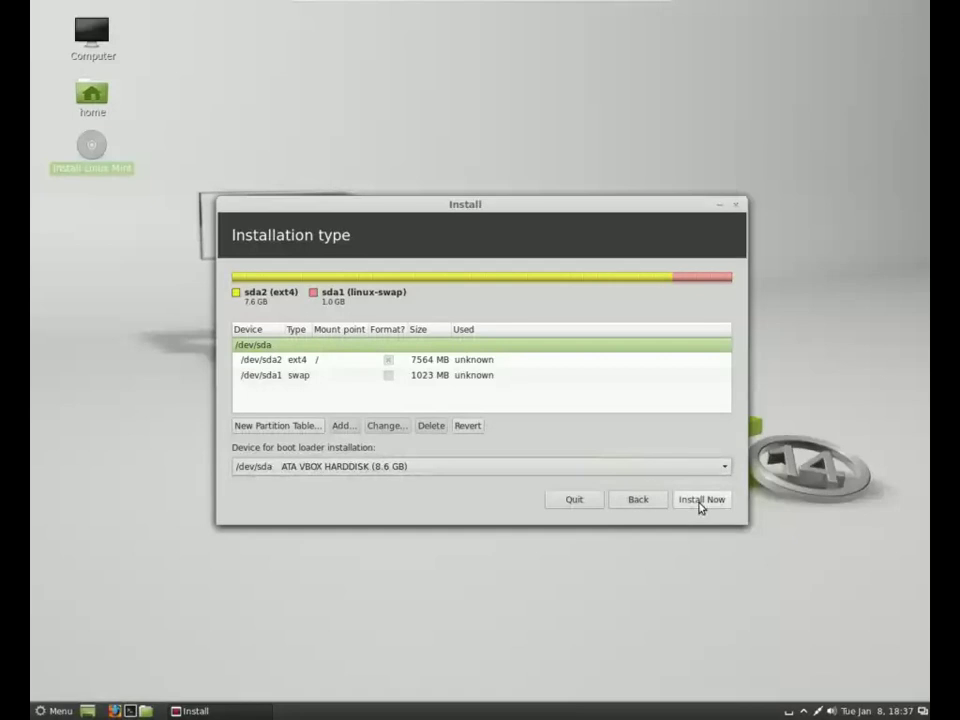
{"action": "left_click", "coordinate": [700, 503]}
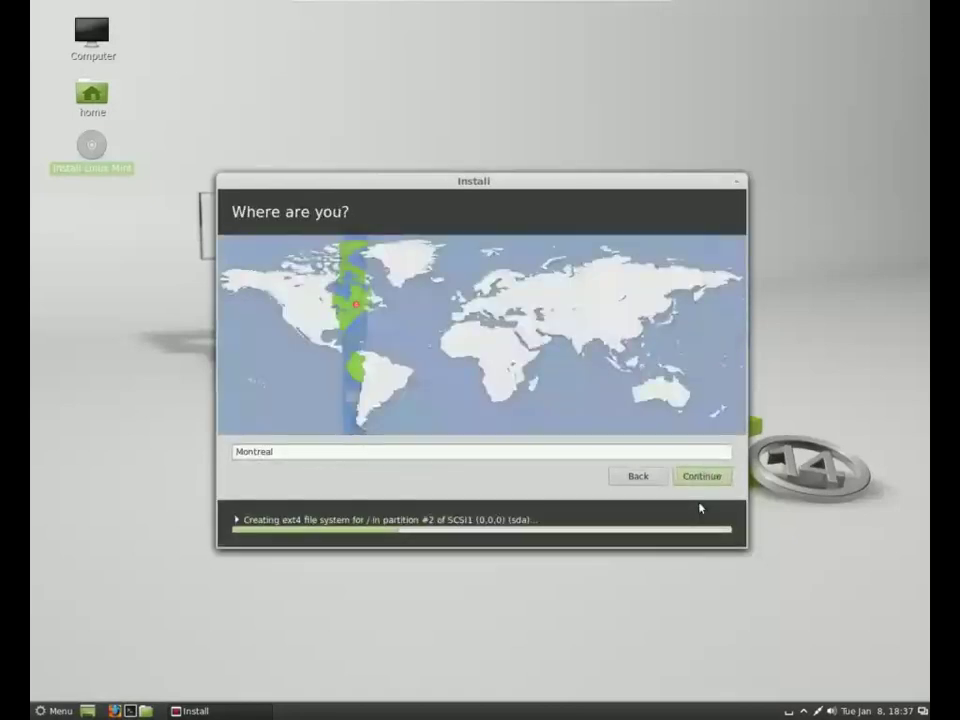
Step: Pick Montreal as the location on the map and confirm it
{"action": "left_click", "coordinate": [350, 292]}
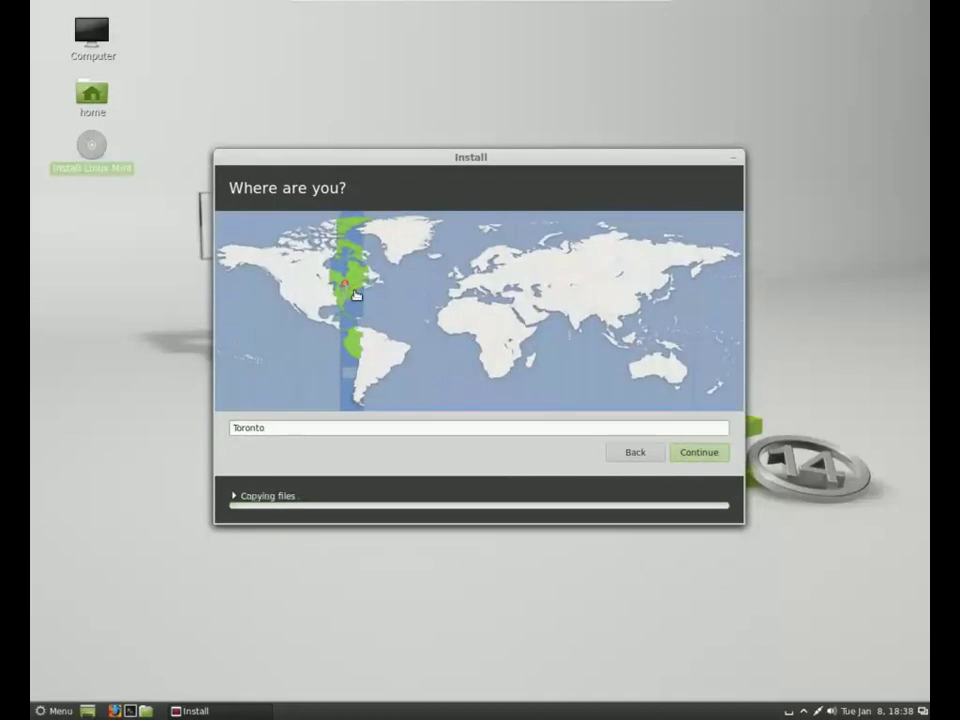
{"action": "left_click", "coordinate": [354, 290]}
{"action": "left_click", "coordinate": [355, 282]}
{"action": "double_click", "coordinate": [279, 428]}
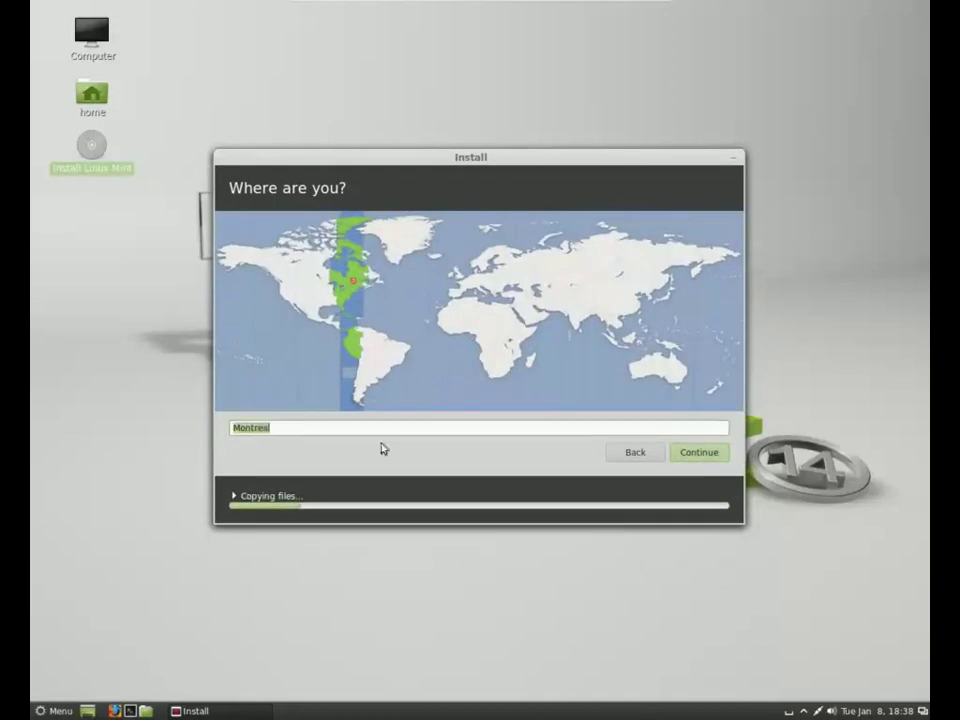
{"action": "type", "text": "11"}
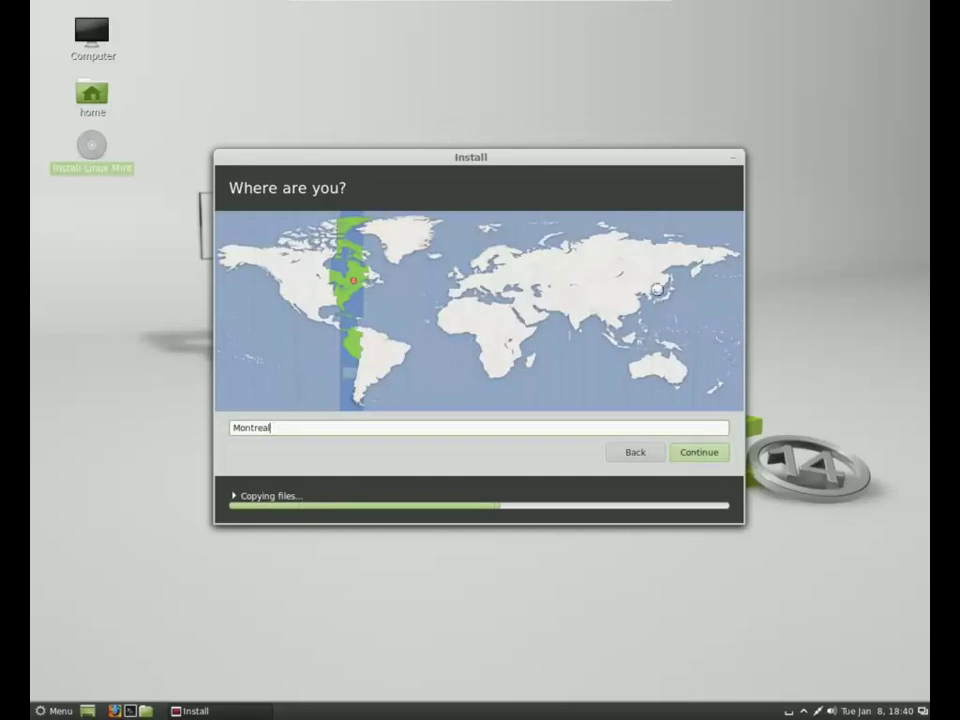
{"action": "key", "text": "Return"}
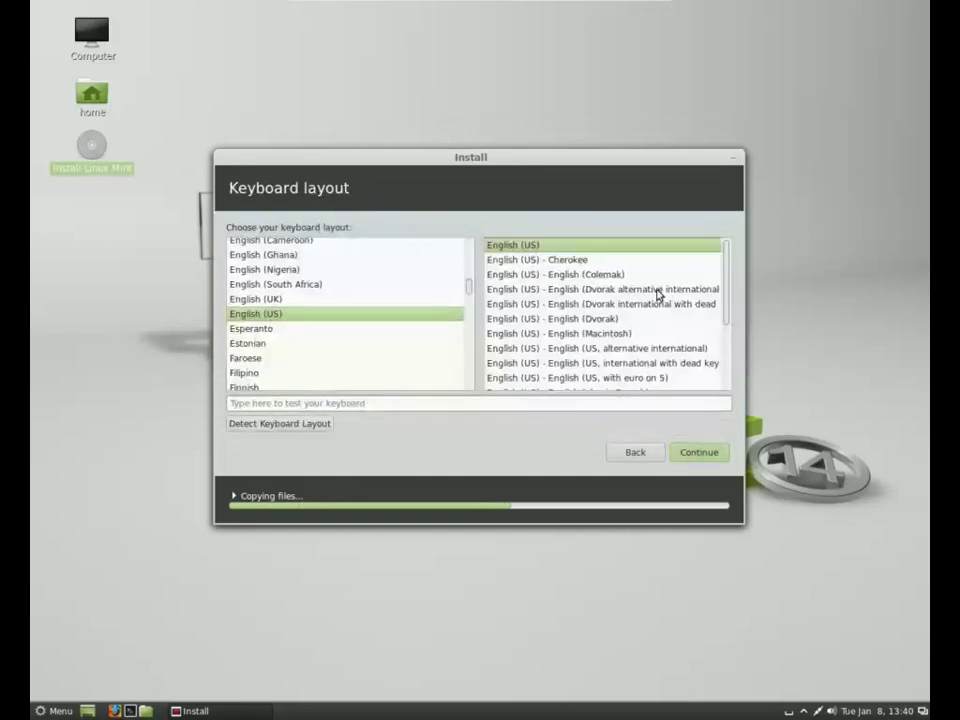
Step: Keep the English (US) layout after a 'qwert' typing test, clear the test field, and continue
{"action": "mouse_move", "coordinate": [469, 288]}
{"action": "left_mouse_down"}
{"action": "mouse_move", "coordinate": [469, 252]}
{"action": "mouse_move", "coordinate": [469, 390]}
{"action": "mouse_move", "coordinate": [470, 285]}
{"action": "left_mouse_up"}
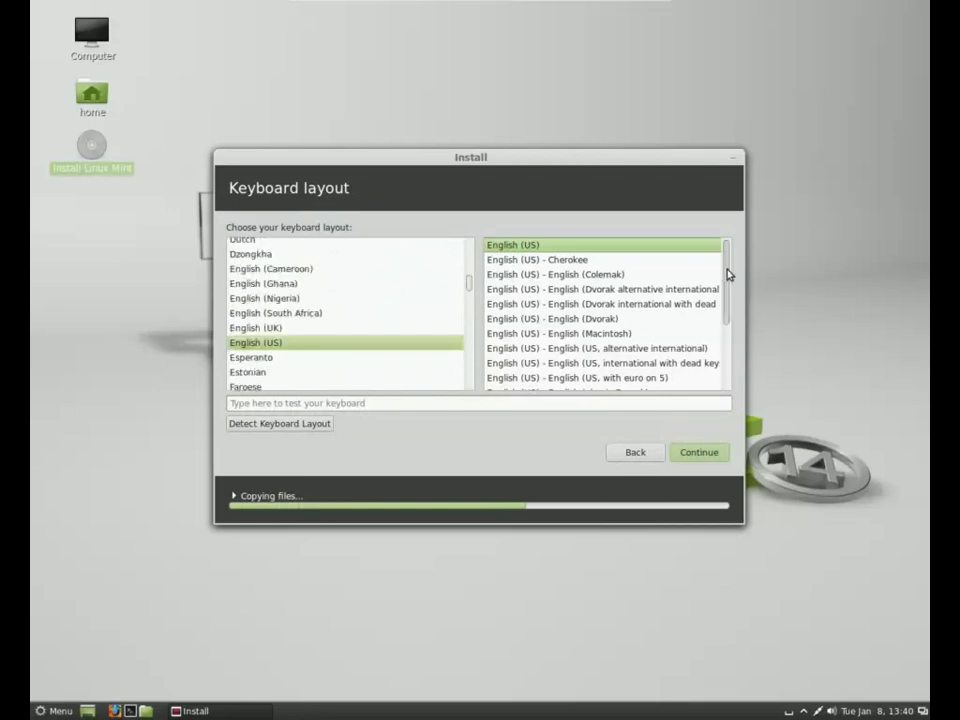
{"action": "scroll", "coordinate": [727, 275], "scroll_direction": "down", "scroll_amount": 5}
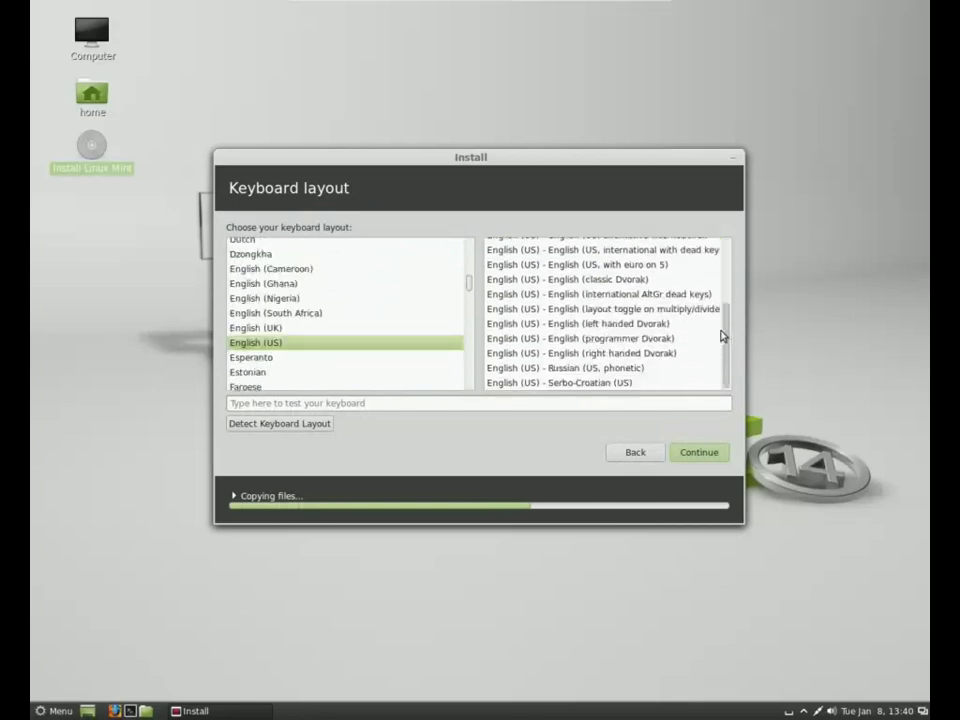
{"action": "left_click_drag", "start_coordinate": [723, 336], "coordinate": [726, 242]}
{"action": "type", "text": "qwerty"}
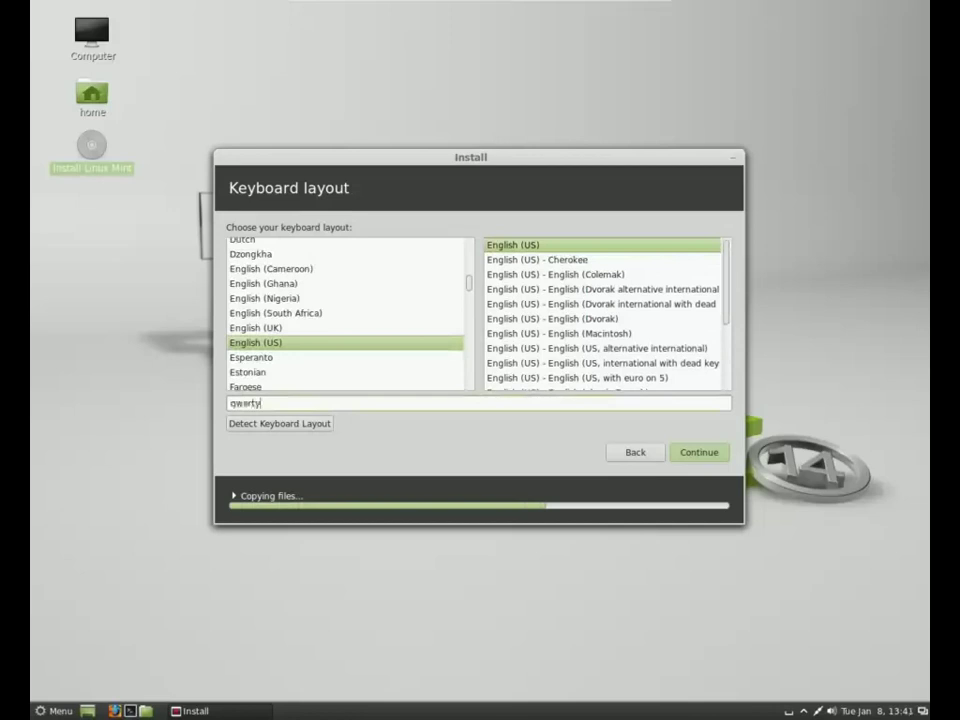
{"action": "key", "text": "BackSpace"}
{"action": "key", "text": "BackSpace"}
{"action": "key", "text": "BackSpace"}
{"action": "key", "text": "BackSpace"}
{"action": "key", "text": "BackSpace"}
{"action": "key", "text": "BackSpace"}
{"action": "left_click", "coordinate": [700, 452]}
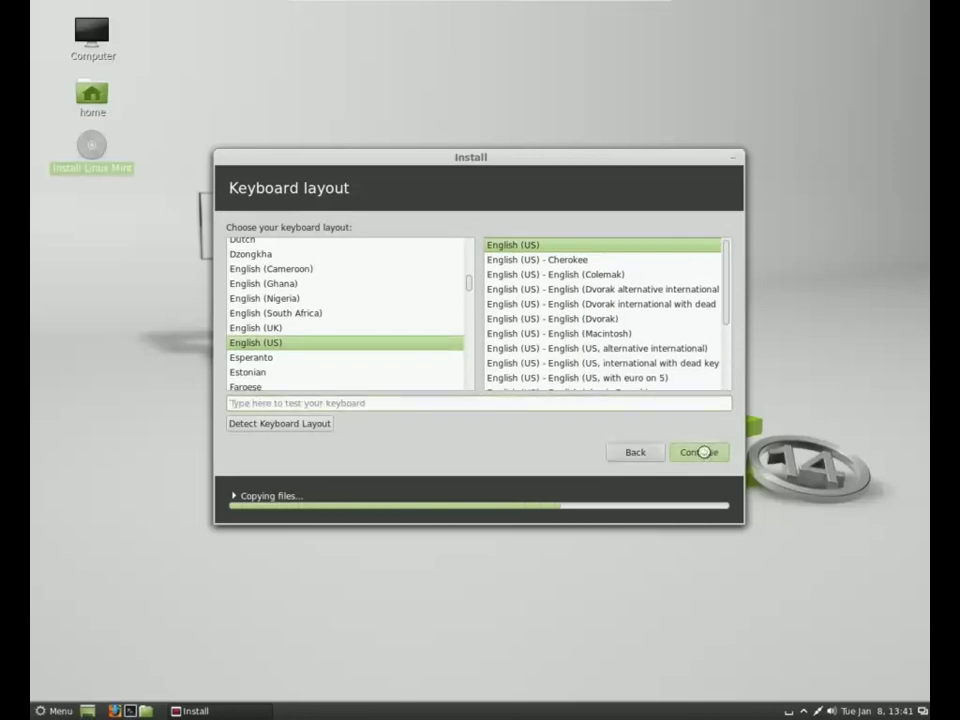
Step: Submit the user account details, then page the slideshow from Browse the web to Be productive
{"action": "type", "text": "westlake"}
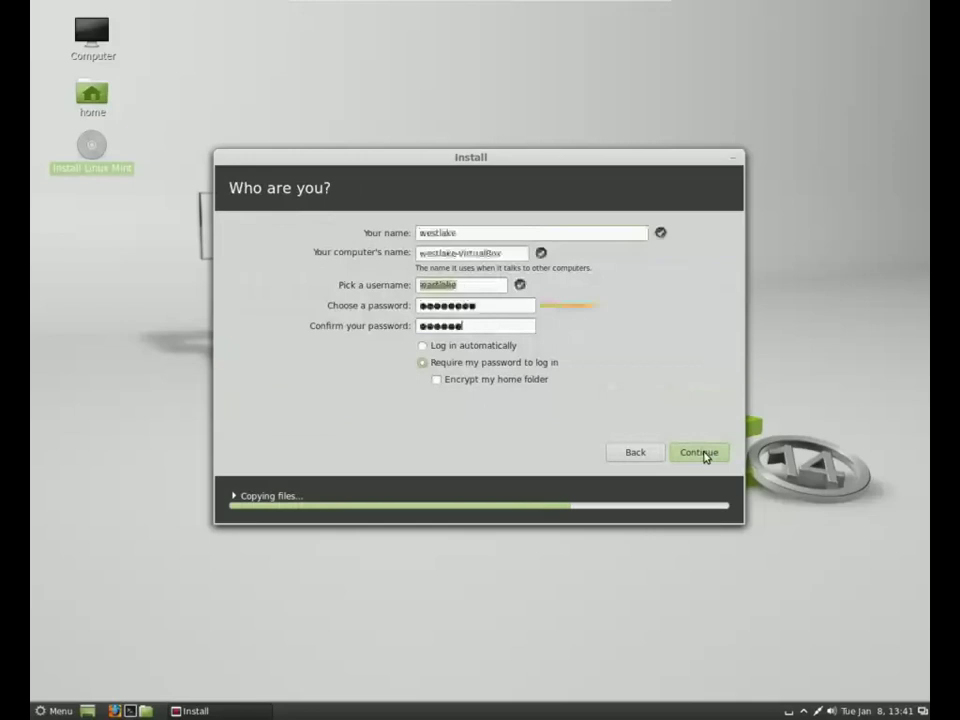
{"action": "left_click", "coordinate": [704, 454]}
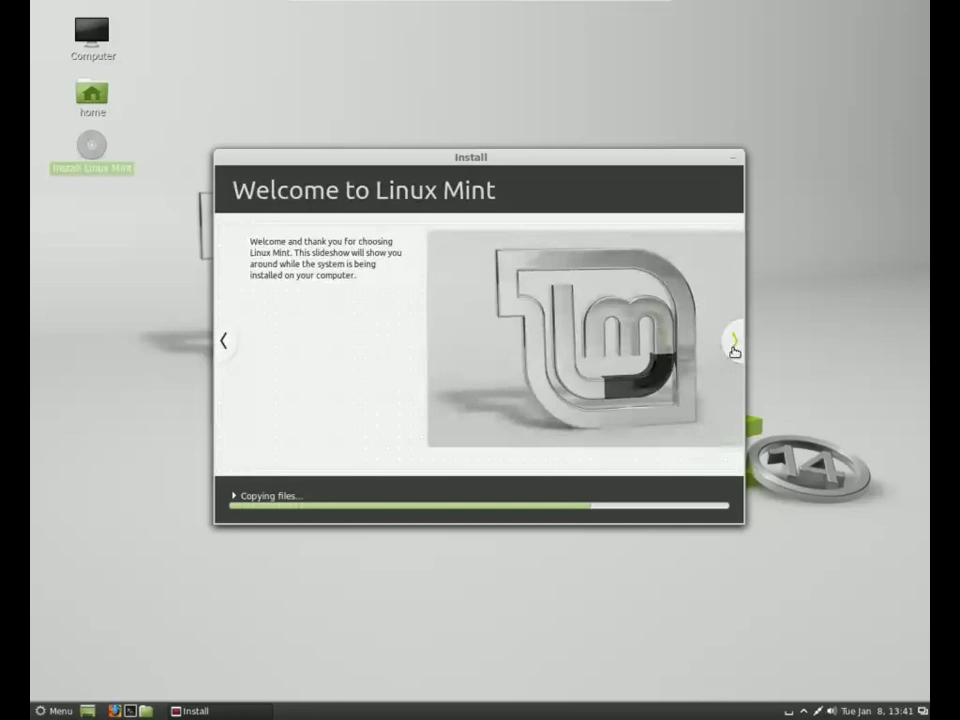
{"action": "left_click", "coordinate": [735, 349]}
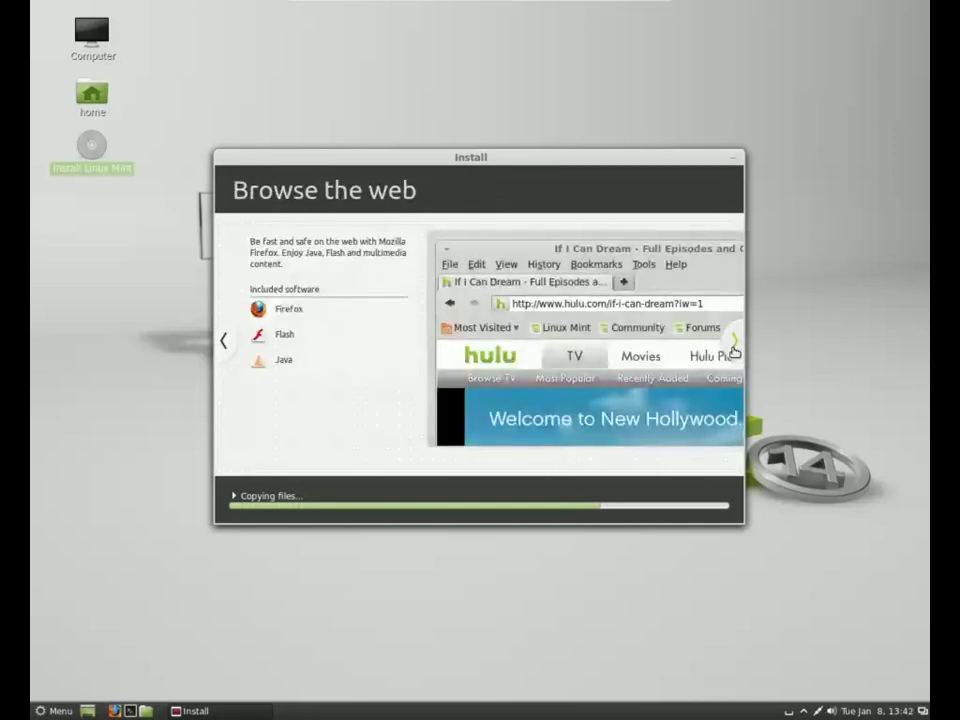
{"action": "left_click", "coordinate": [735, 349]}
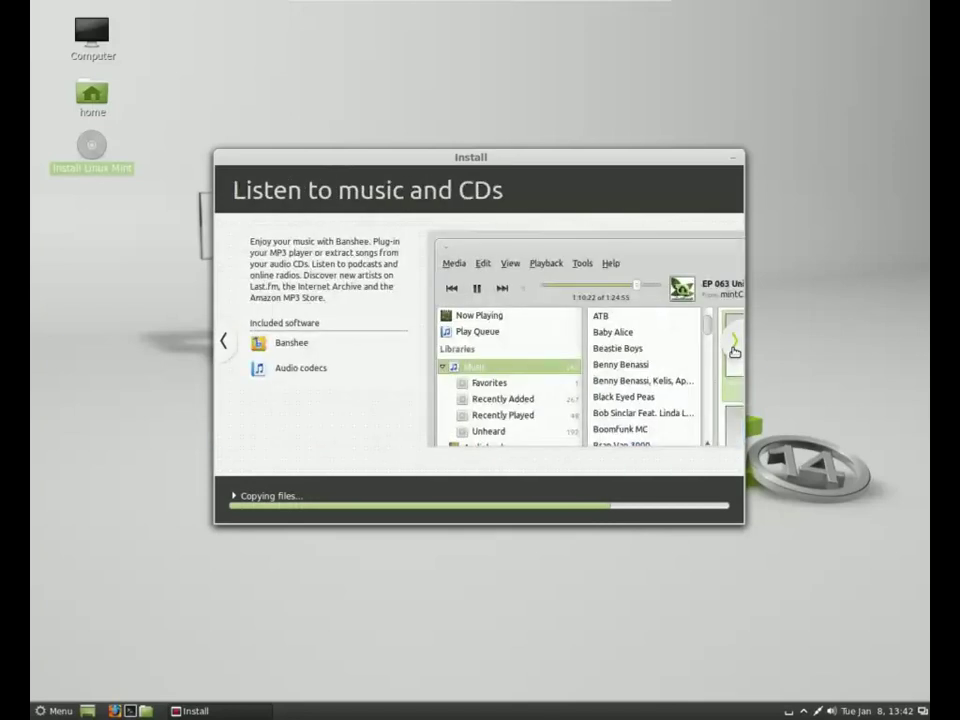
{"action": "left_click", "coordinate": [735, 349]}
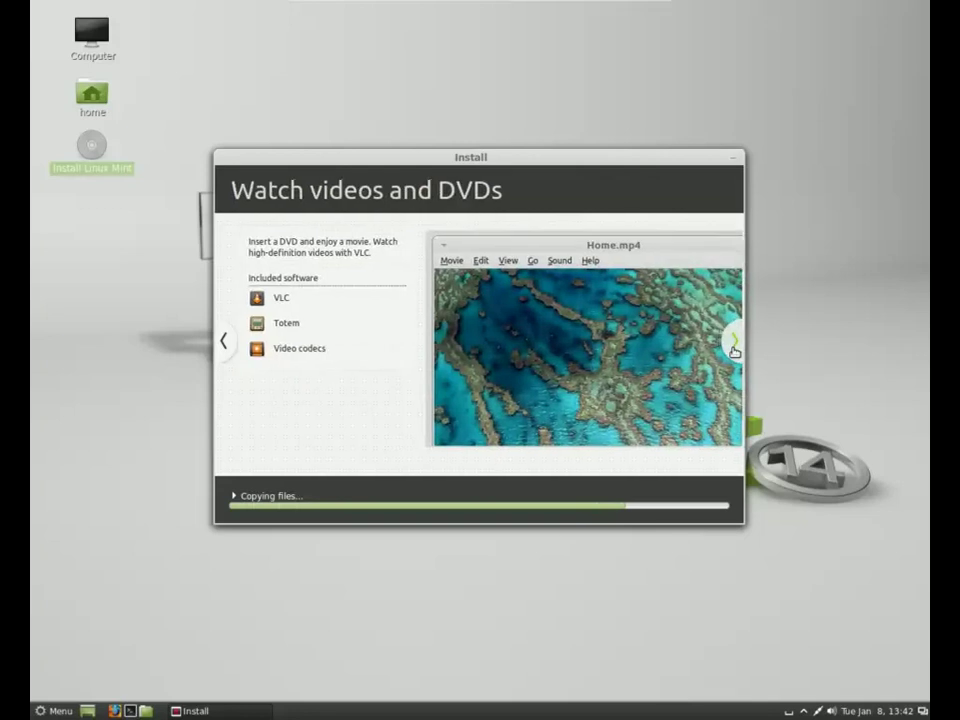
{"action": "left_click", "coordinate": [735, 349]}
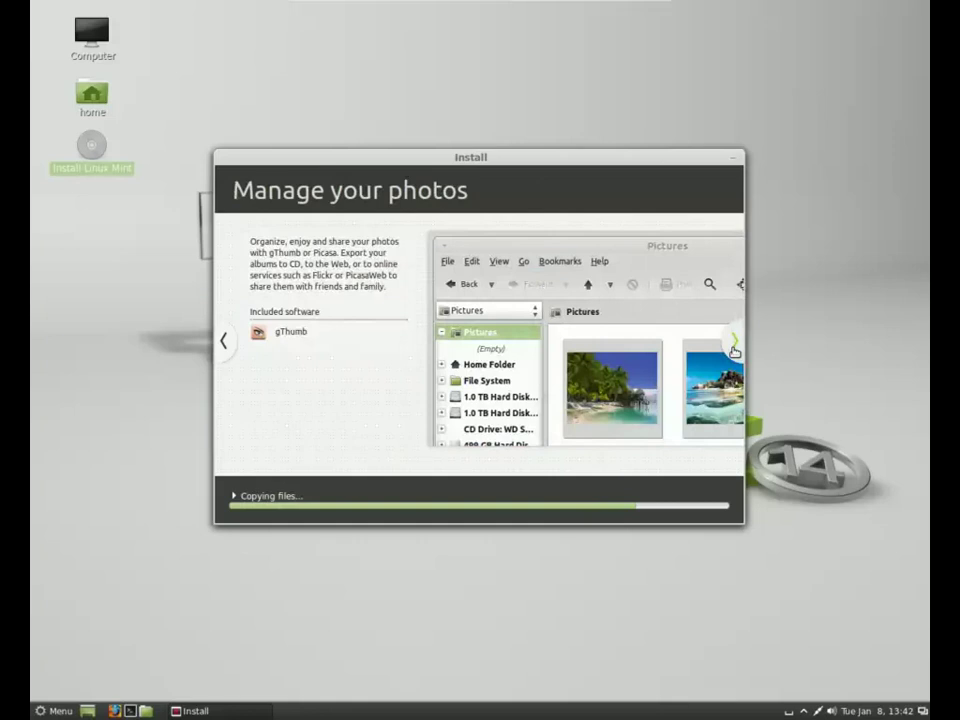
{"action": "left_click", "coordinate": [735, 349]}
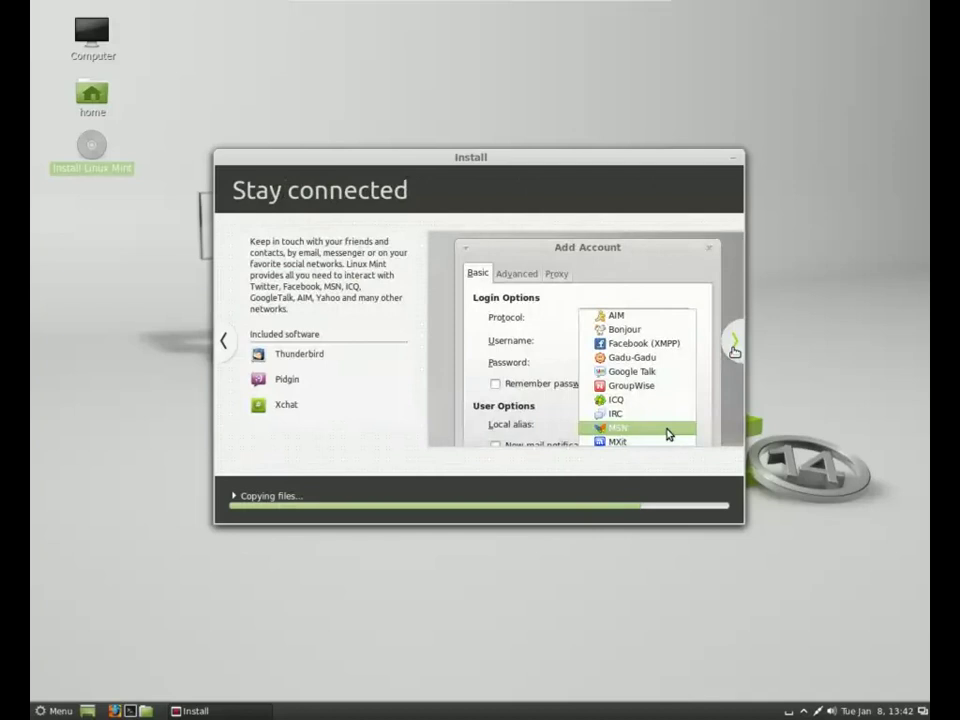
{"action": "left_click", "coordinate": [735, 345]}
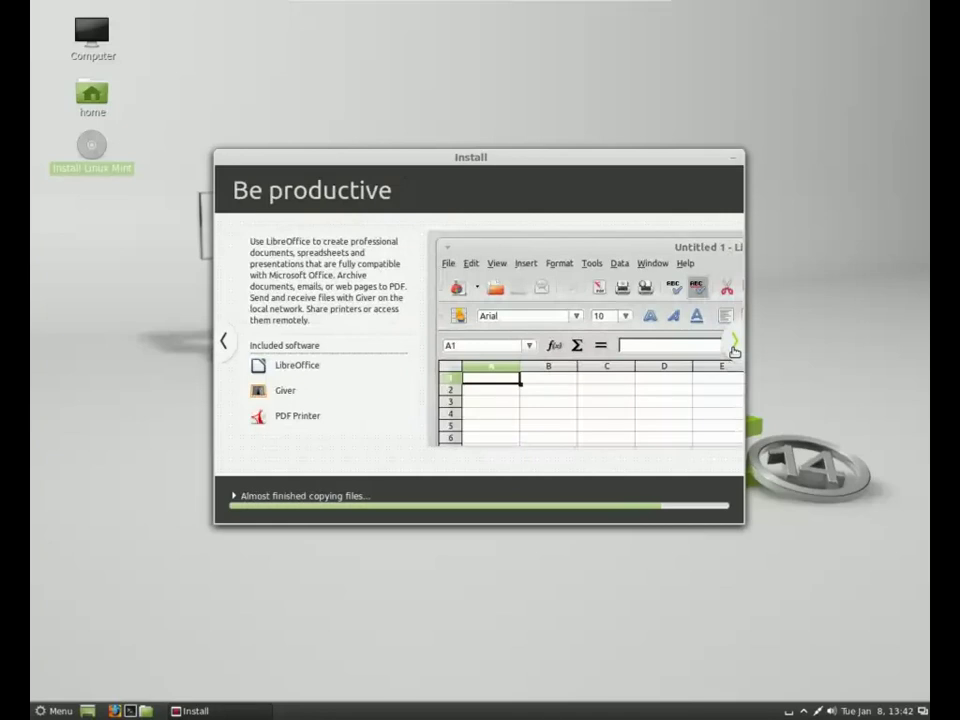
Step: Page the slideshow through Install software, Windows software, customization, updates and Find help back to Welcome
{"action": "left_click", "coordinate": [735, 345]}
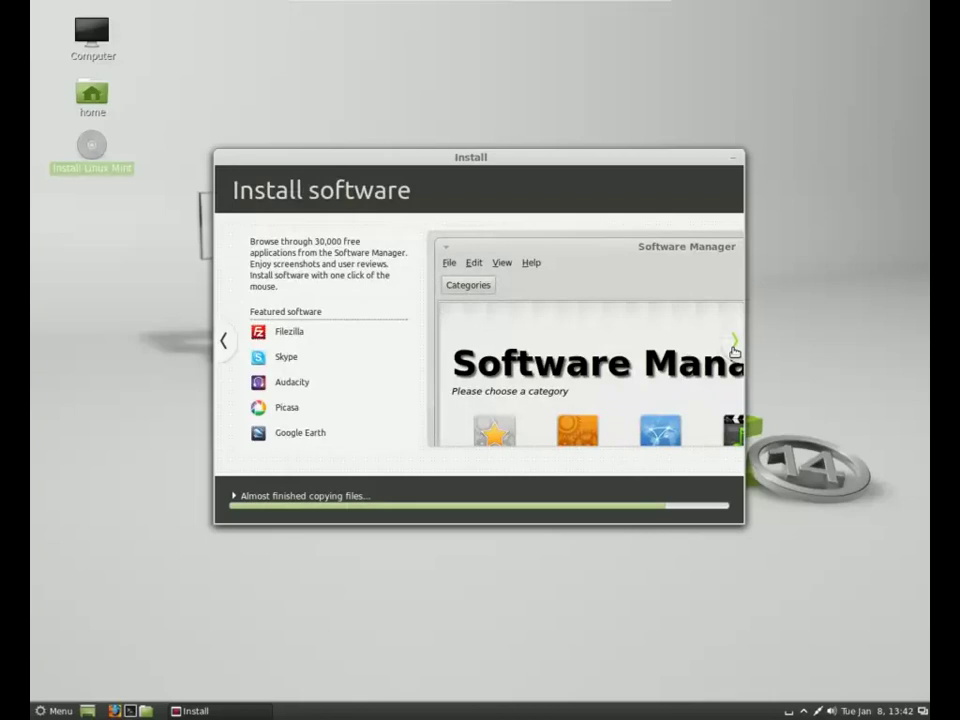
{"action": "left_click", "coordinate": [735, 345]}
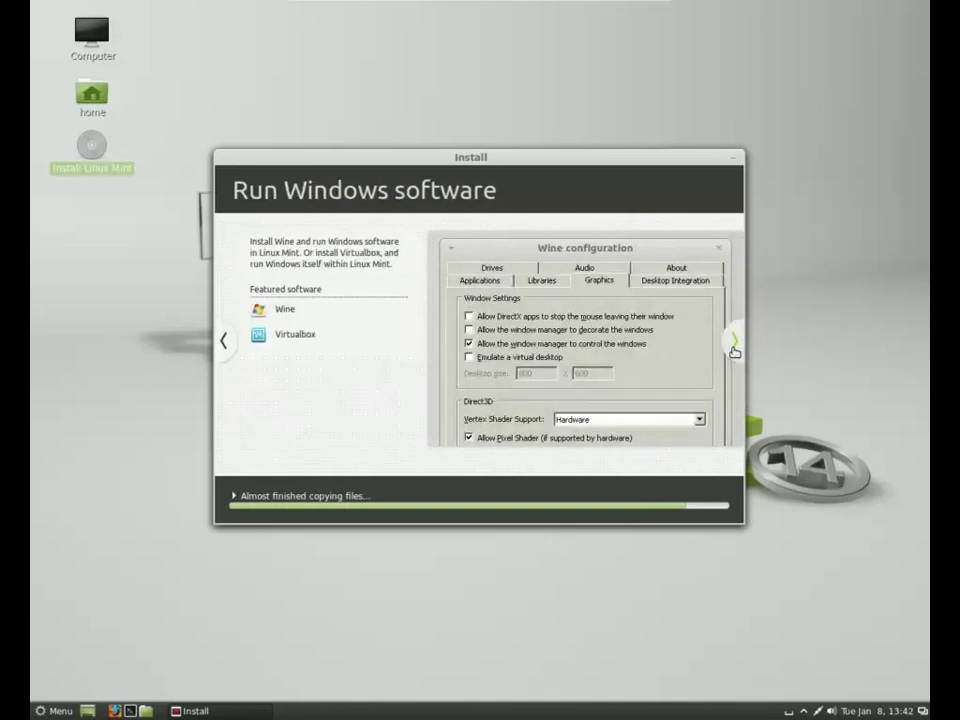
{"action": "left_click", "coordinate": [735, 345]}
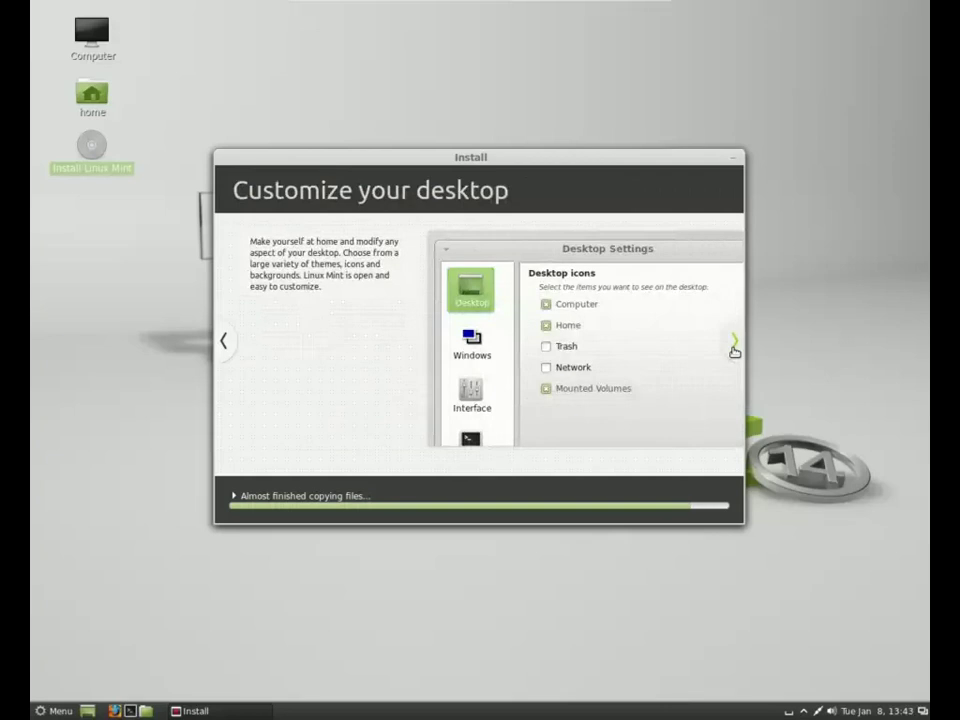
{"action": "left_click", "coordinate": [735, 345]}
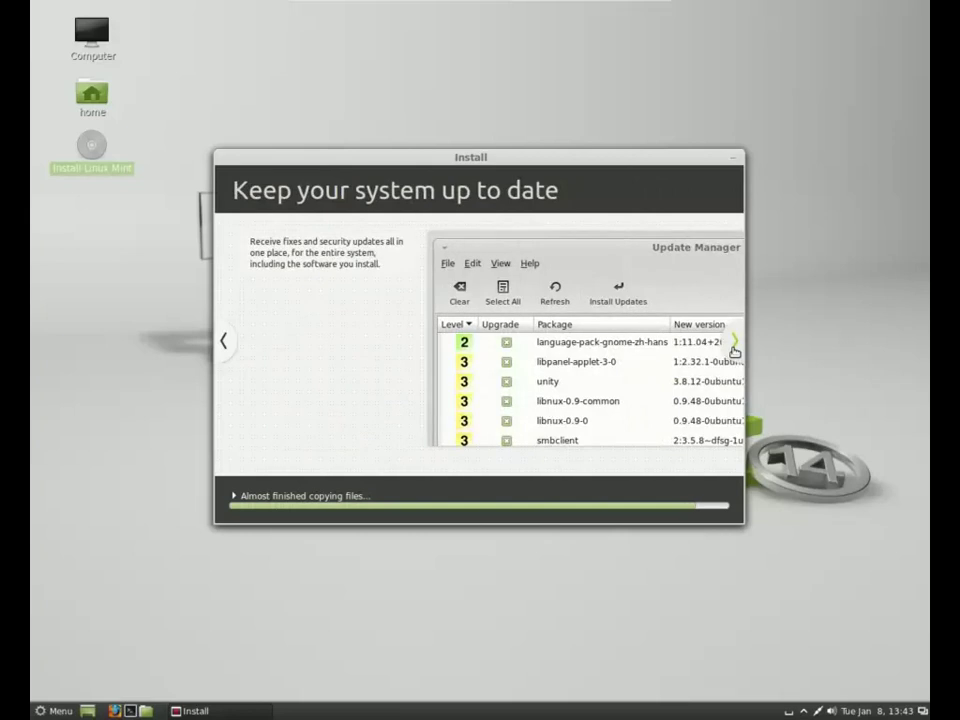
{"action": "left_click", "coordinate": [735, 345]}
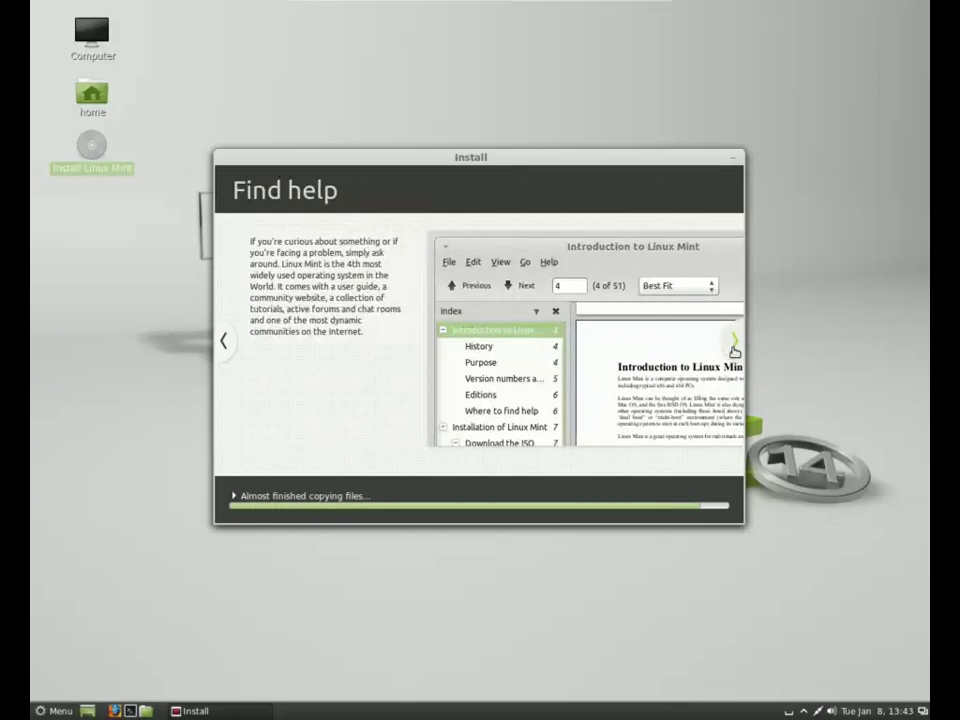
{"action": "left_click", "coordinate": [735, 345]}
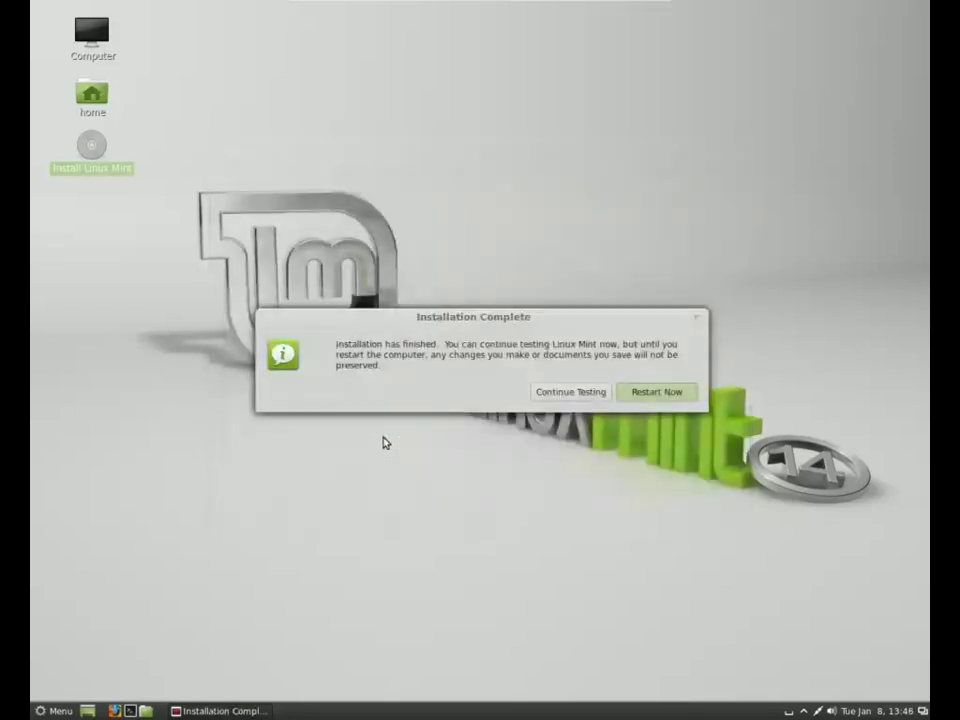
Step: Restart into the installed system and log in with the username and account password
{"action": "left_click", "coordinate": [648, 390]}
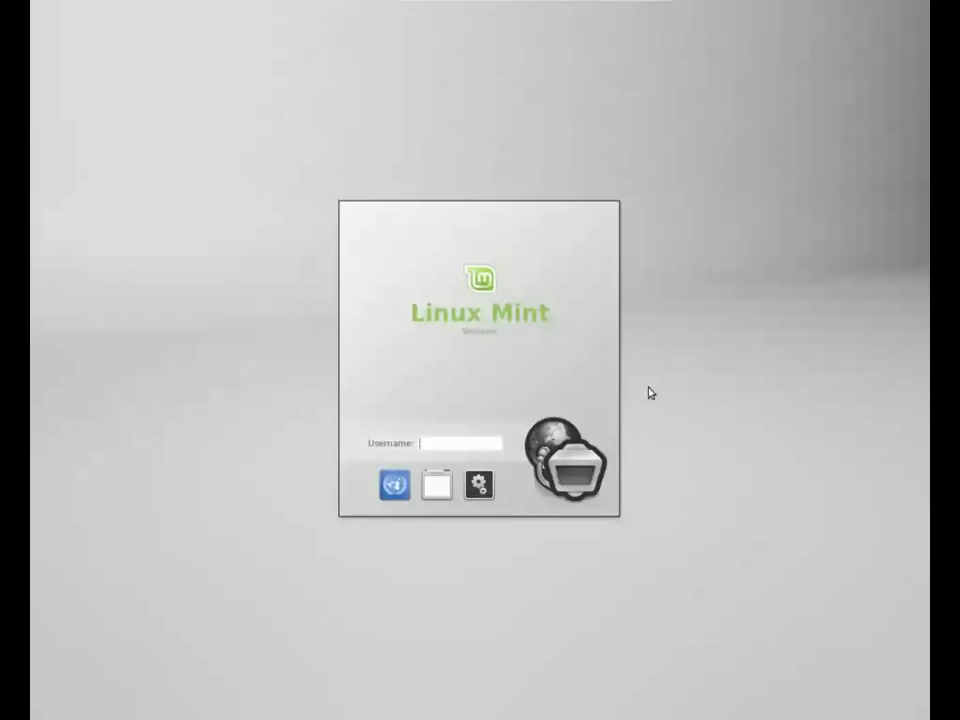
{"action": "key", "text": "Return"}
{"action": "type", "text": "********"}
{"action": "key", "text": "Return"}
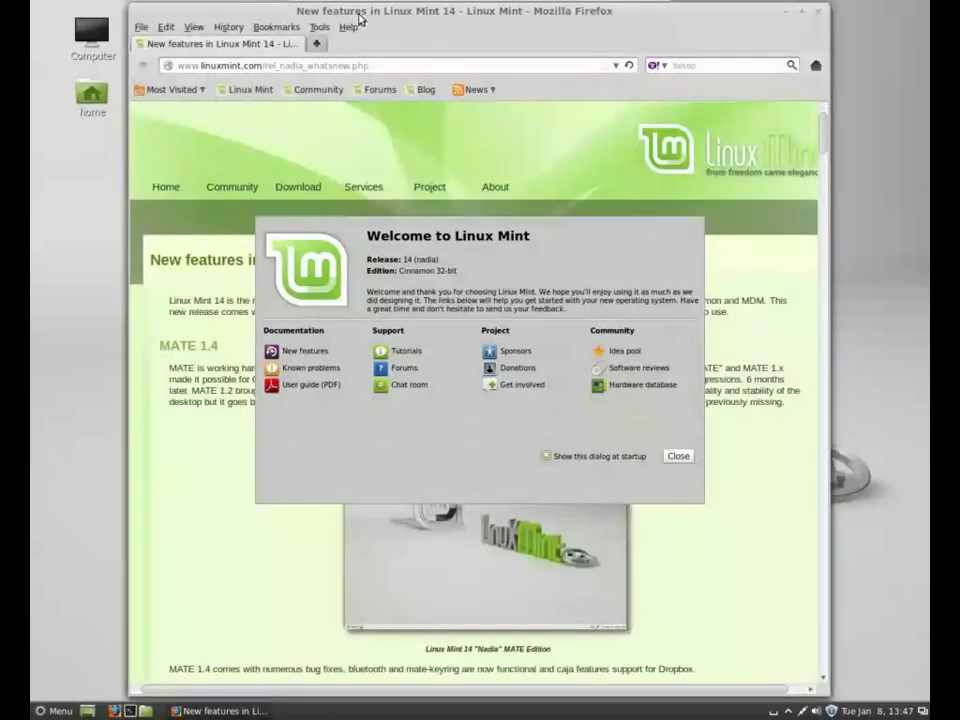
Step: Close Firefox and visit the Welcome screen's Known problems and Hardware database links
{"action": "left_click_drag", "start_coordinate": [386, 17], "coordinate": [371, 17]}
{"action": "key", "text": "alt+F4"}
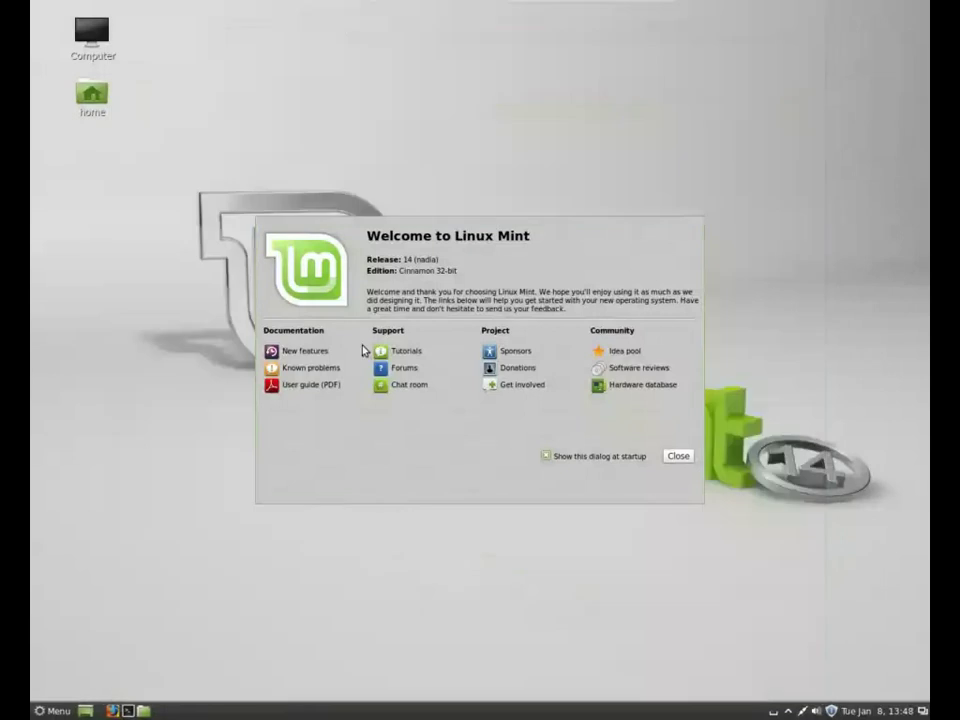
{"action": "left_click", "coordinate": [312, 368]}
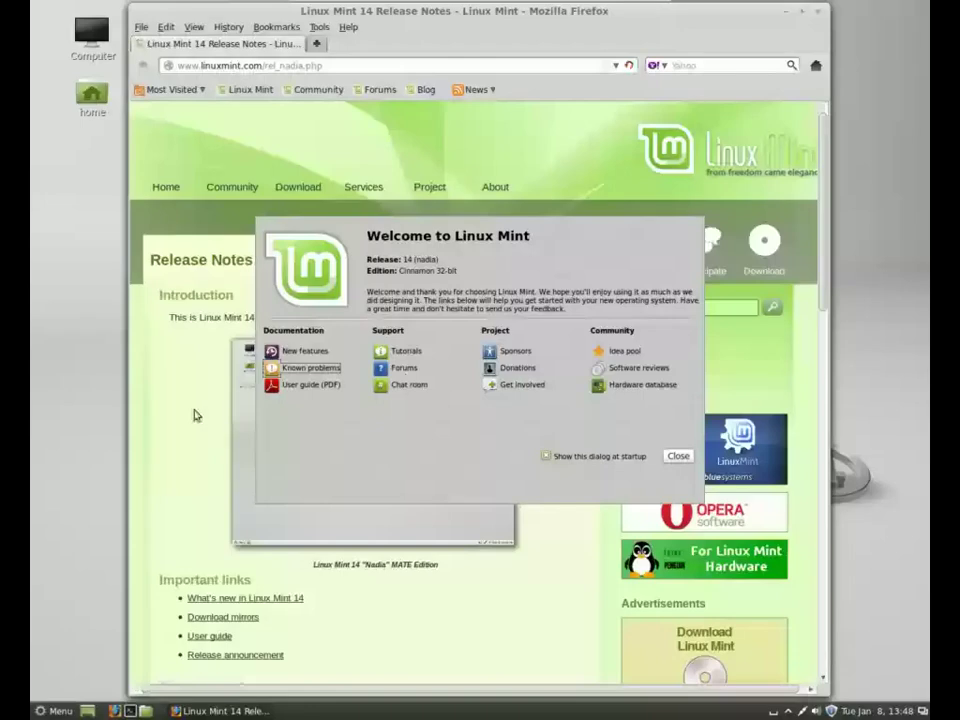
{"action": "left_click", "coordinate": [639, 384]}
Step: Close the Welcome screen, quit Firefox without saving tabs, and open the applications menu
{"action": "left_click", "coordinate": [686, 460]}
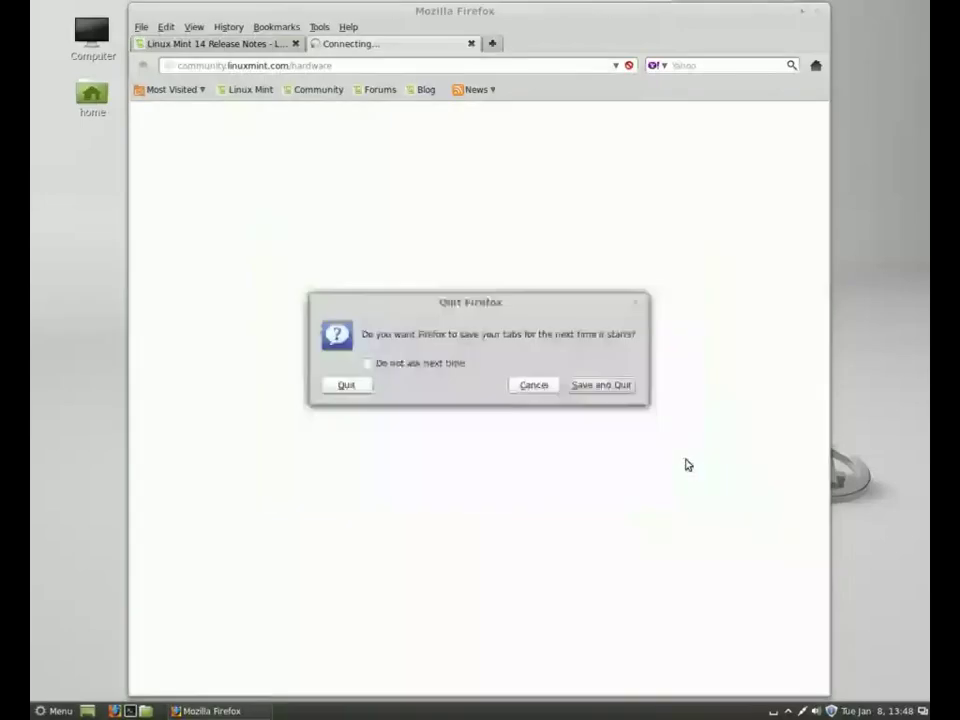
{"action": "left_click", "coordinate": [357, 391]}
{"action": "left_click", "coordinate": [50, 711]}
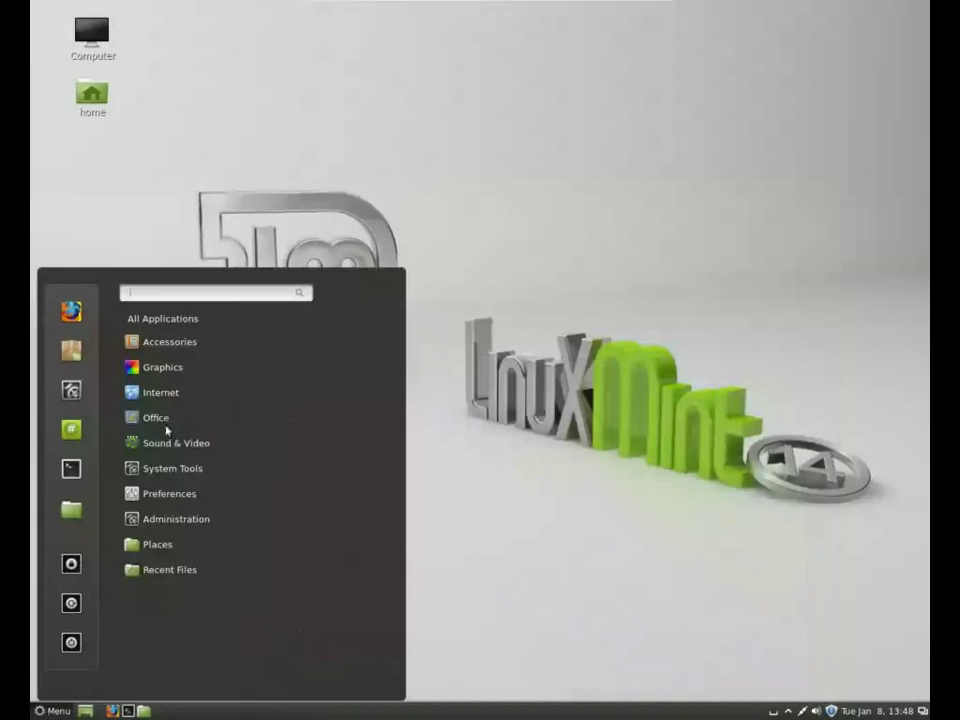
Step: Browse the Cinnamon menu's application categories, then open Documents from the Places list
{"action": "mouse_move", "coordinate": [180, 373]}
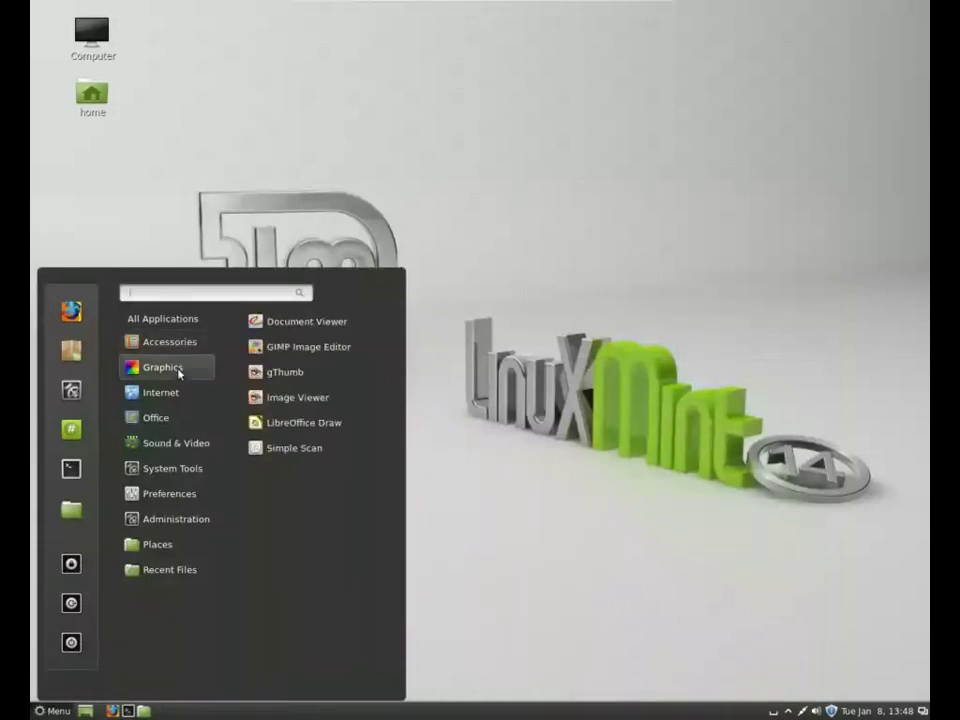
{"action": "mouse_move", "coordinate": [180, 420]}
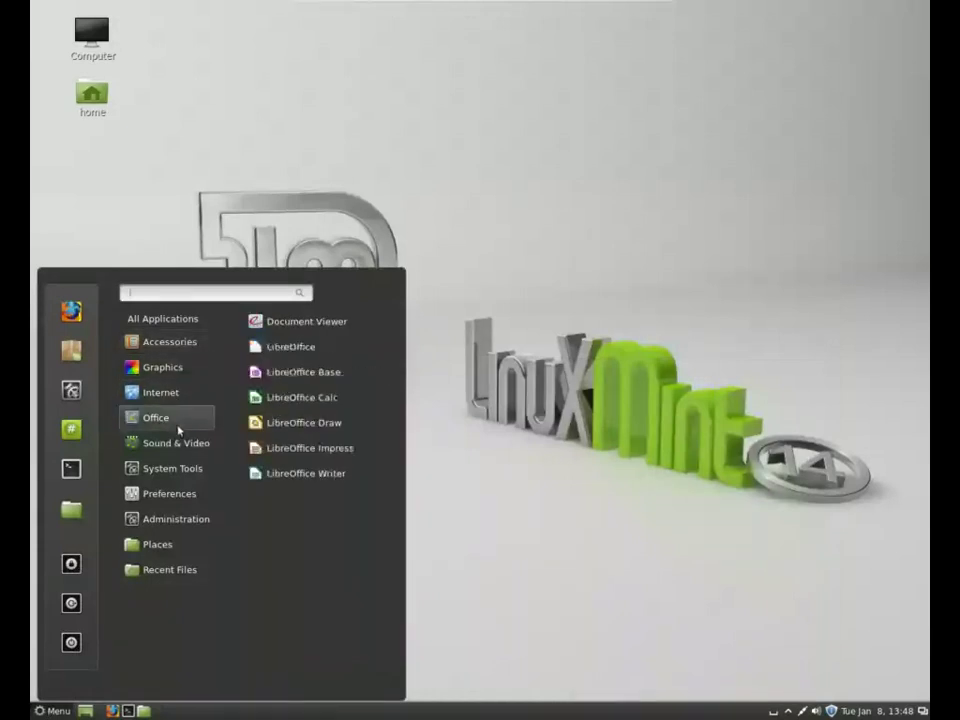
{"action": "mouse_move", "coordinate": [178, 467]}
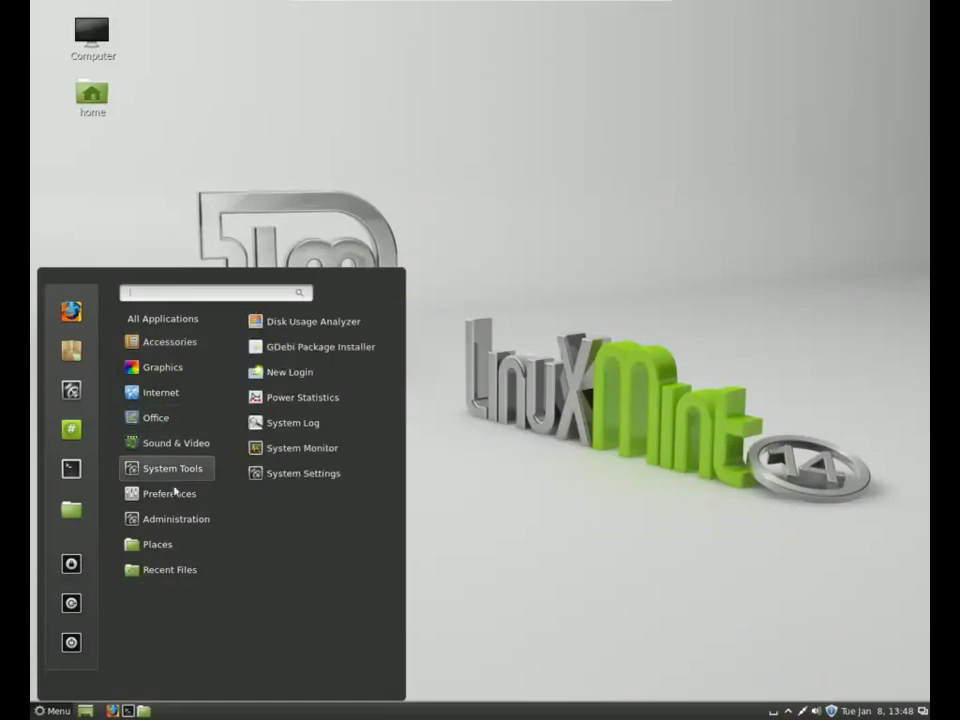
{"action": "mouse_move", "coordinate": [176, 496]}
{"action": "scroll", "coordinate": [293, 516], "scroll_direction": "down", "scroll_amount": 5}
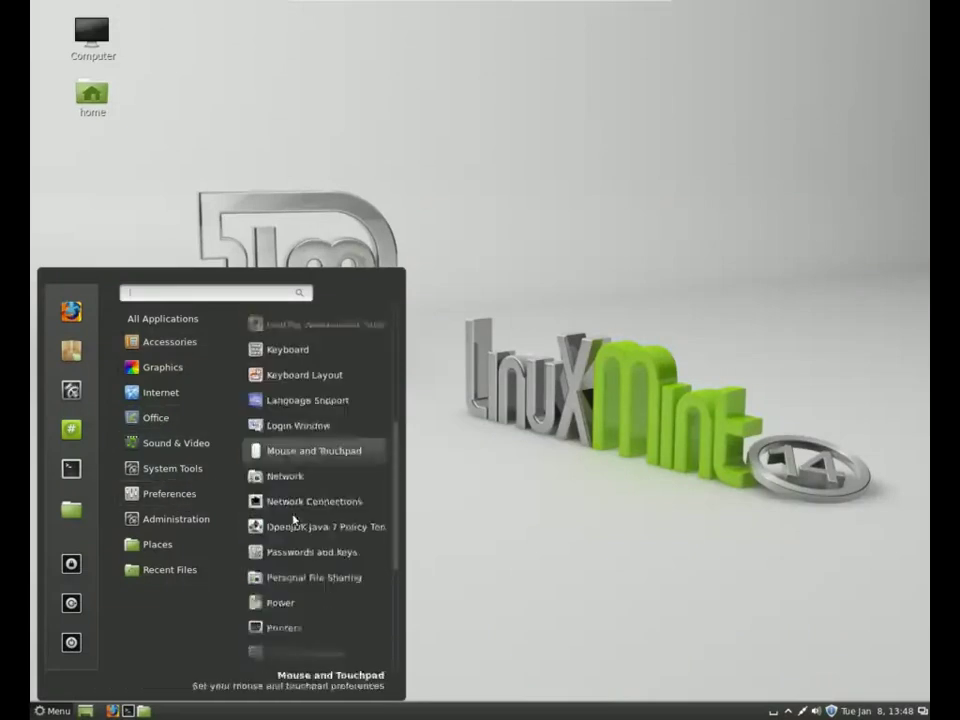
{"action": "scroll", "coordinate": [293, 516], "scroll_direction": "down", "scroll_amount": 4}
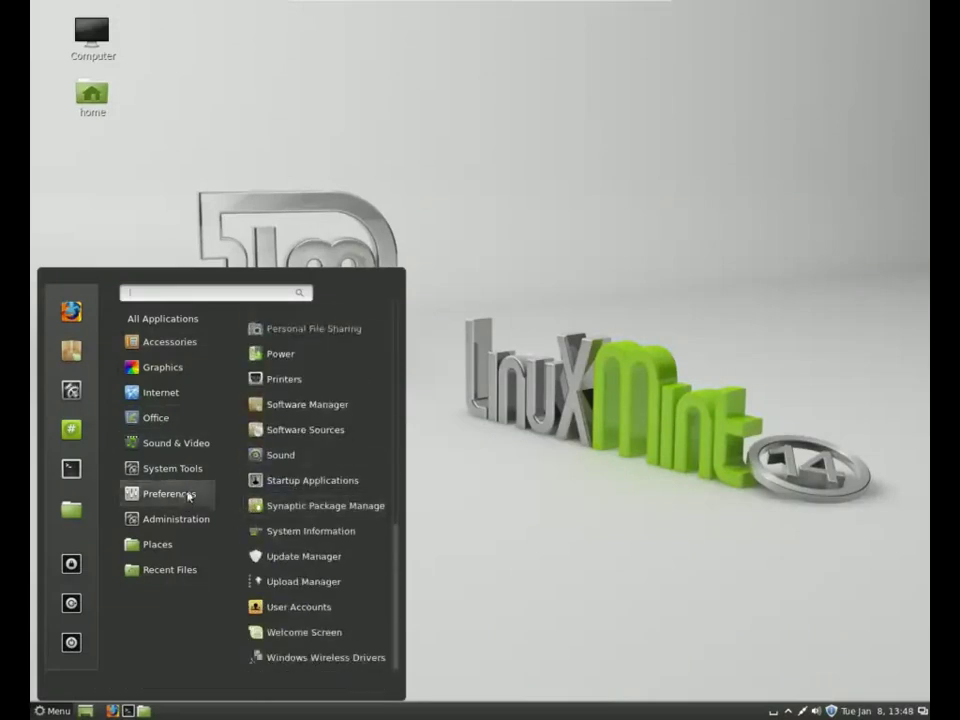
{"action": "mouse_move", "coordinate": [185, 548]}
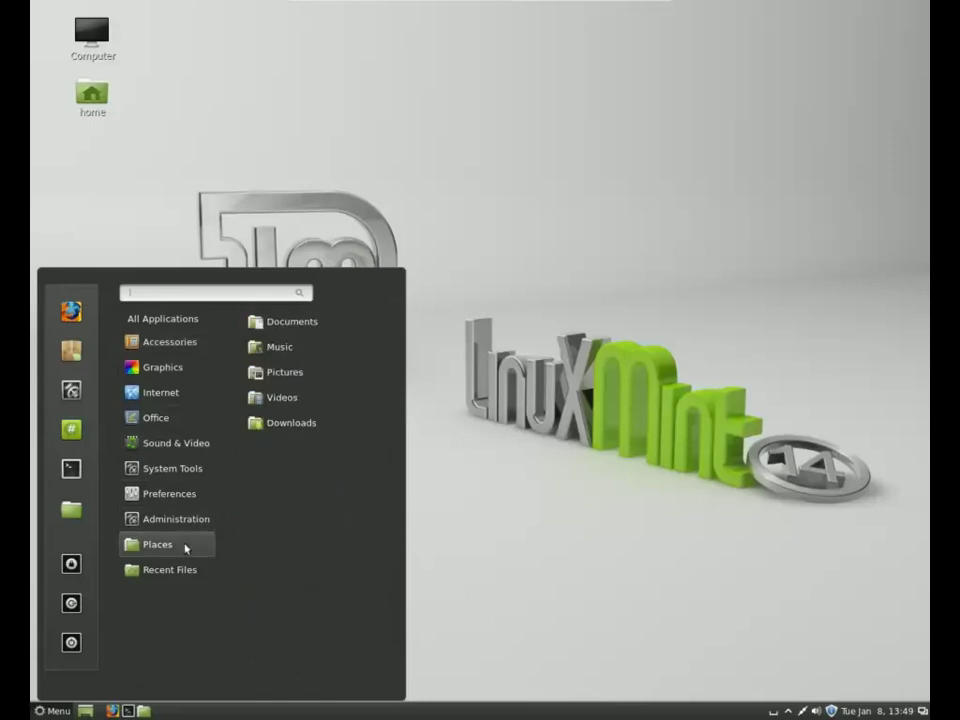
{"action": "left_click", "coordinate": [262, 322]}
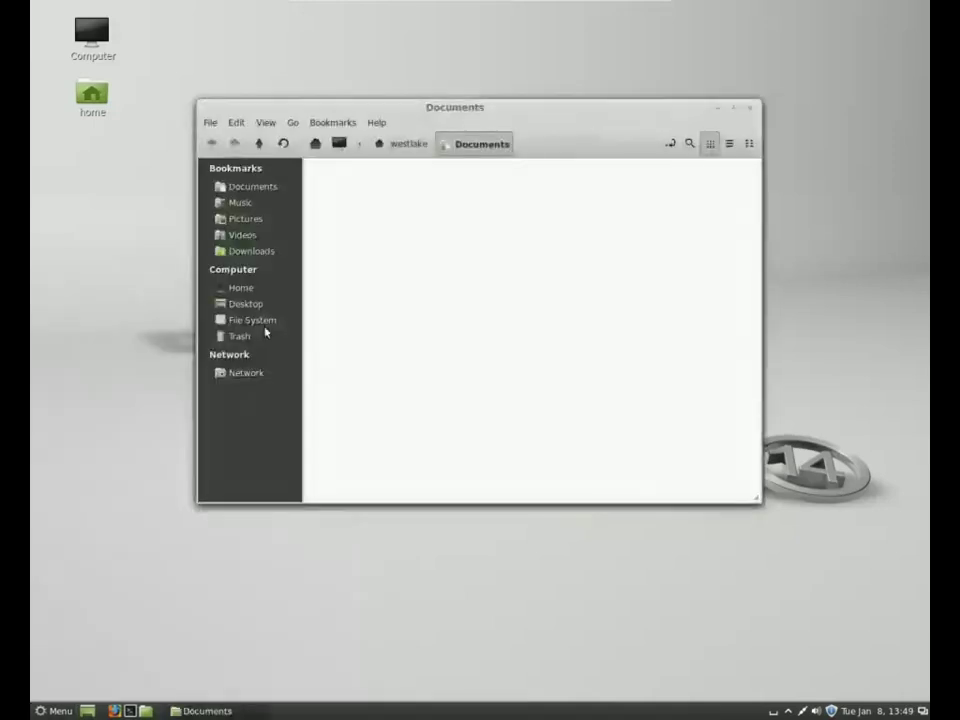
Step: Look through Nemo's File, Edit, View, Go, Bookmarks and Help menus, then launch Firefox
{"action": "left_click", "coordinate": [181, 155]}
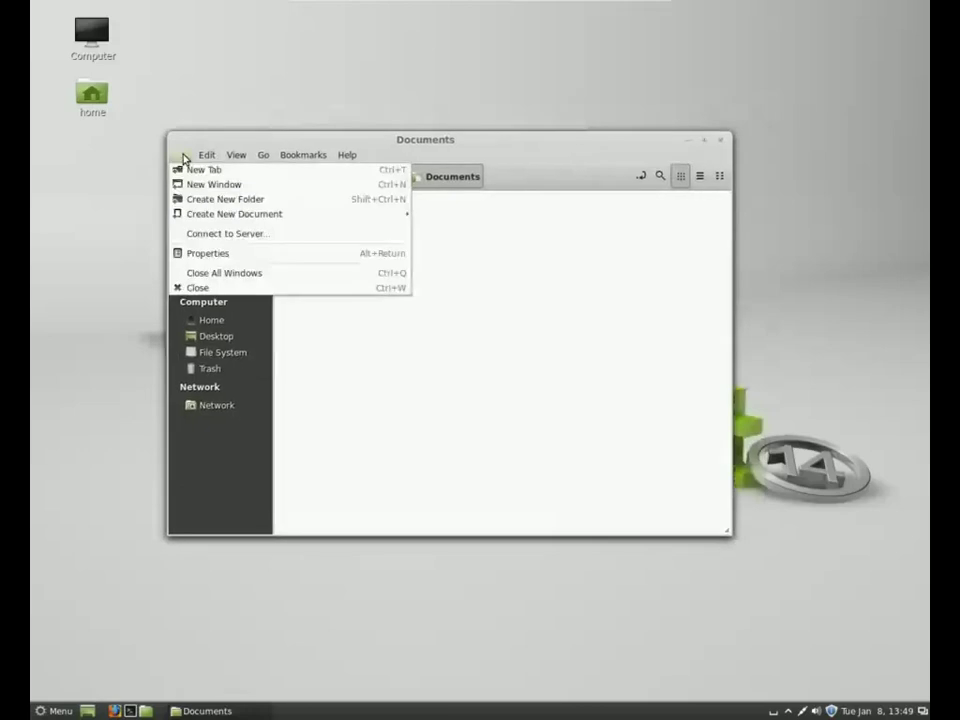
{"action": "left_click", "coordinate": [199, 156]}
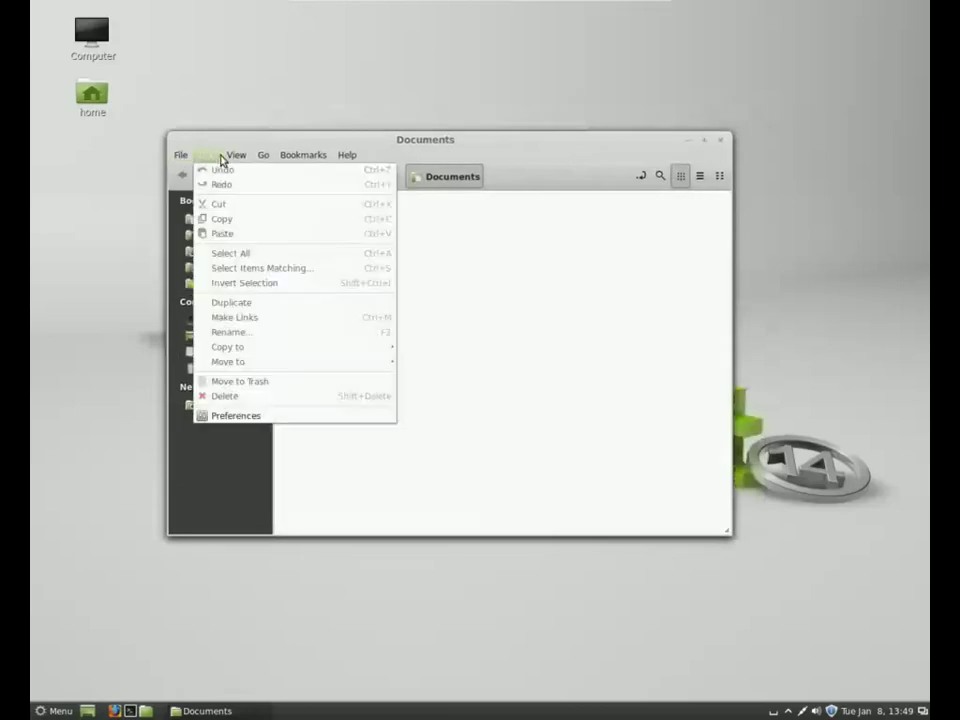
{"action": "mouse_move", "coordinate": [228, 162]}
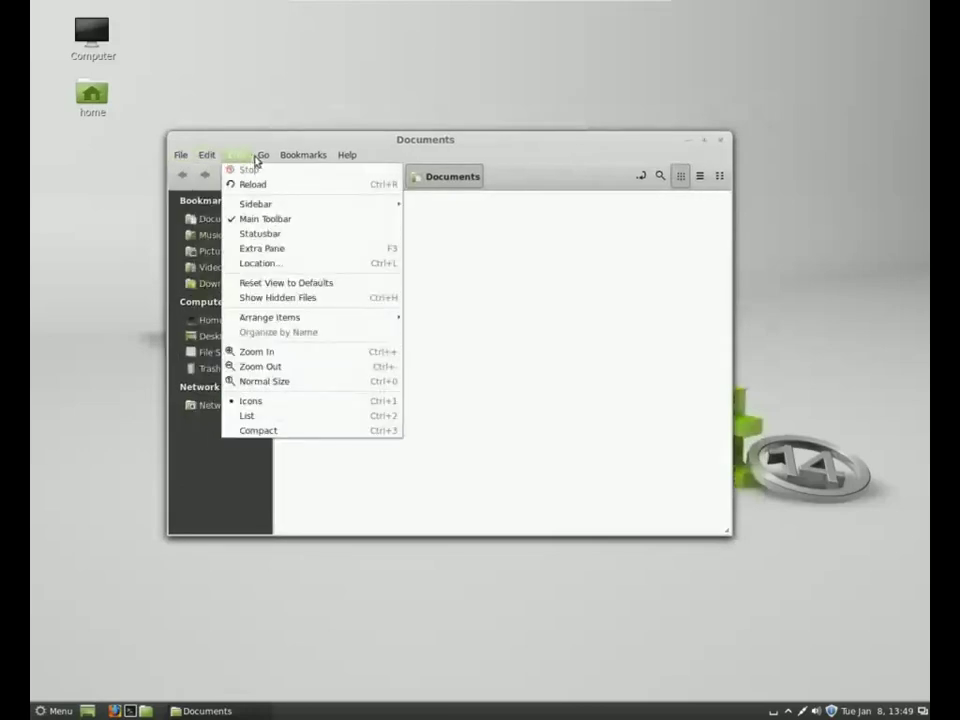
{"action": "mouse_move", "coordinate": [262, 160]}
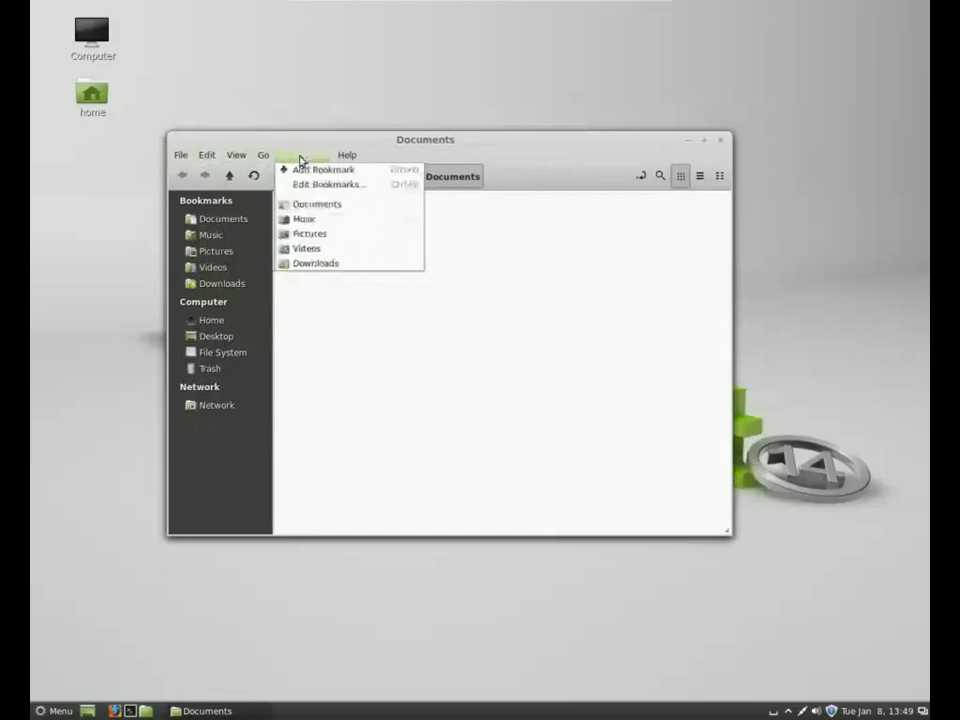
{"action": "mouse_move", "coordinate": [348, 158]}
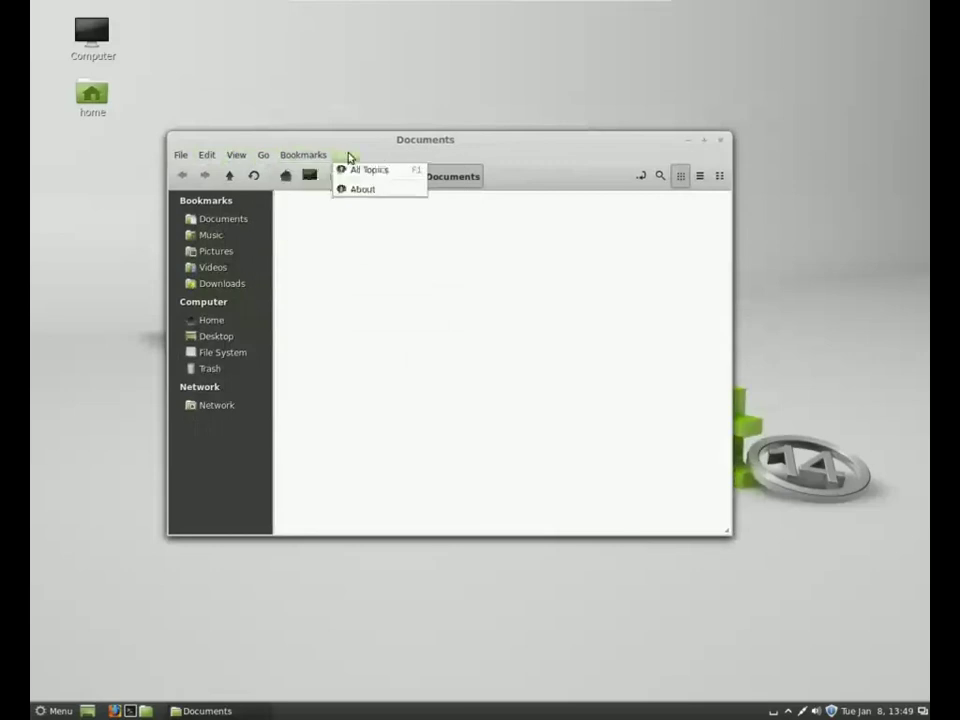
{"action": "left_click", "coordinate": [335, 235]}
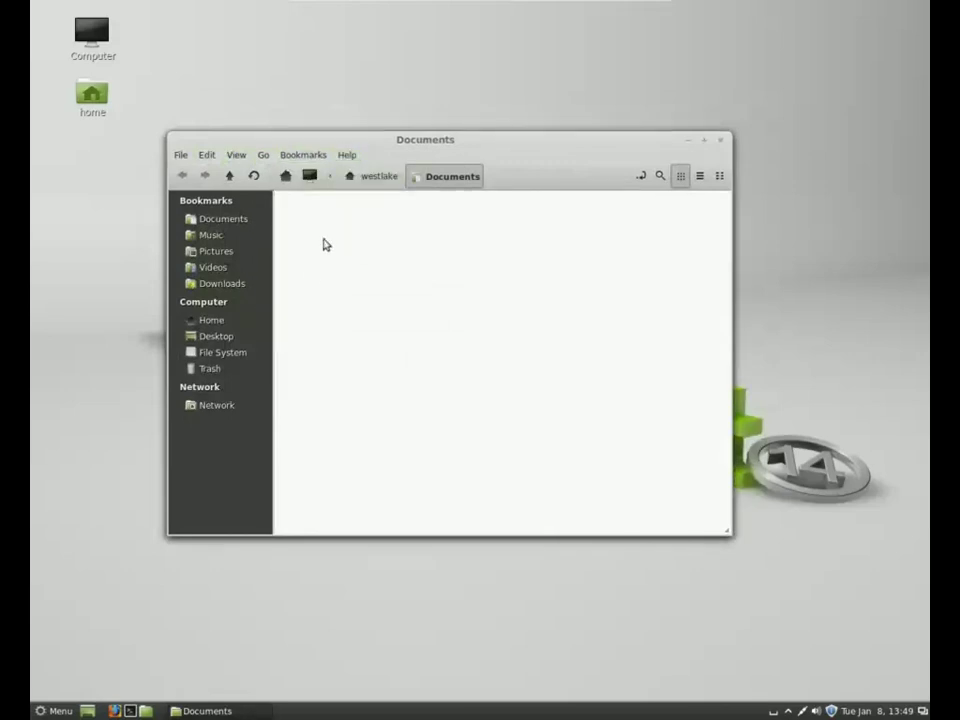
{"action": "left_click", "coordinate": [115, 711]}
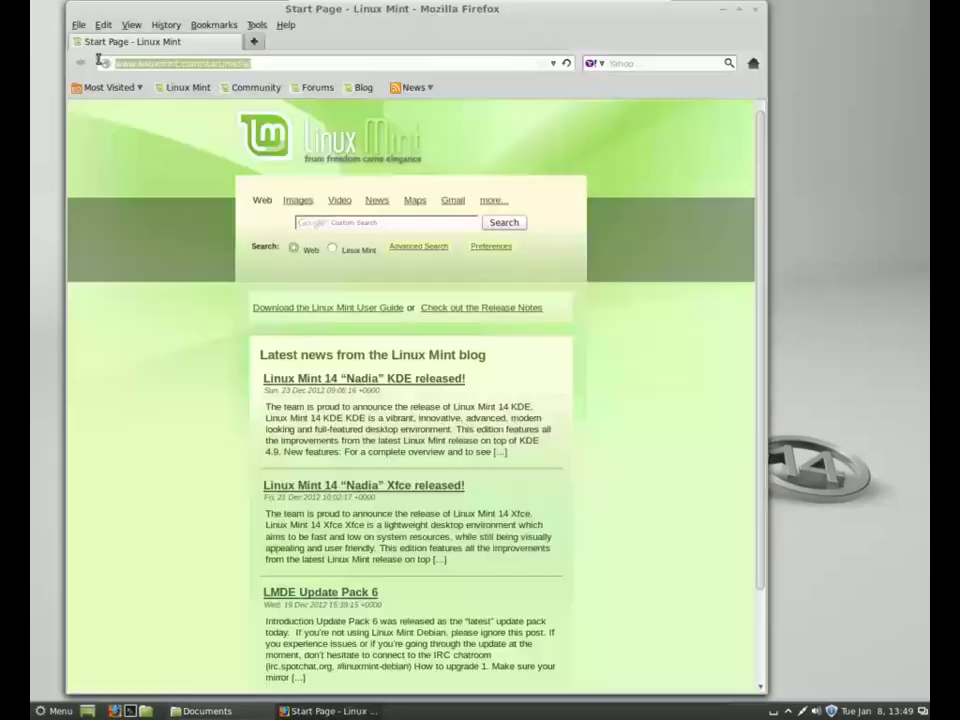
Step: Load youtube.com and play the Datsyuk penalty-shot video in a maximized Firefox window, exiting fullscreen
{"action": "type", "text": "youtube.com"}
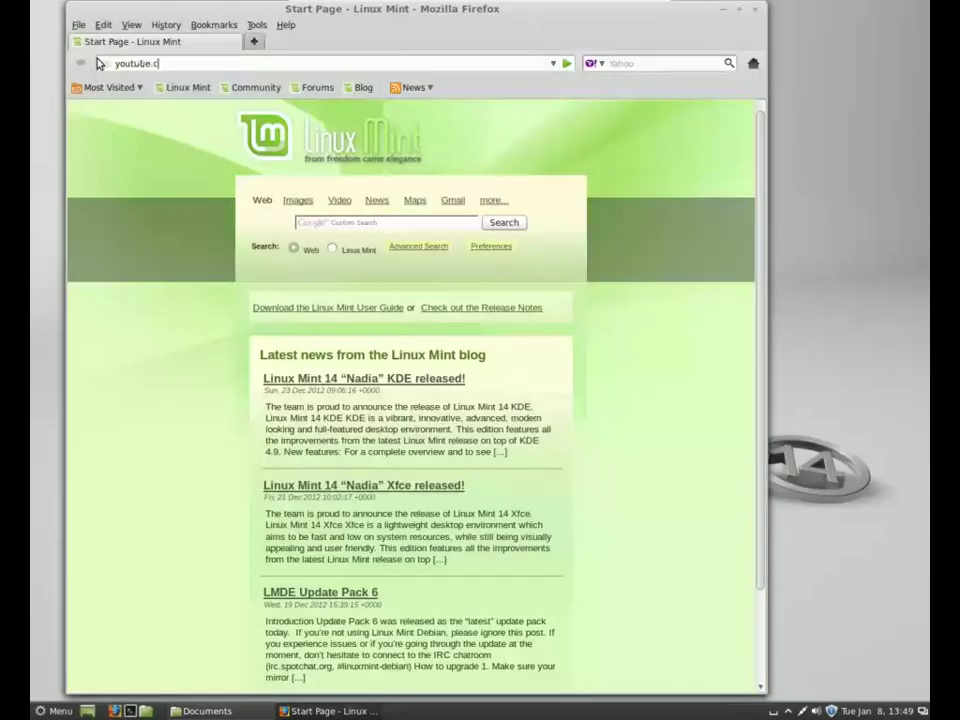
{"action": "key", "text": "Return"}
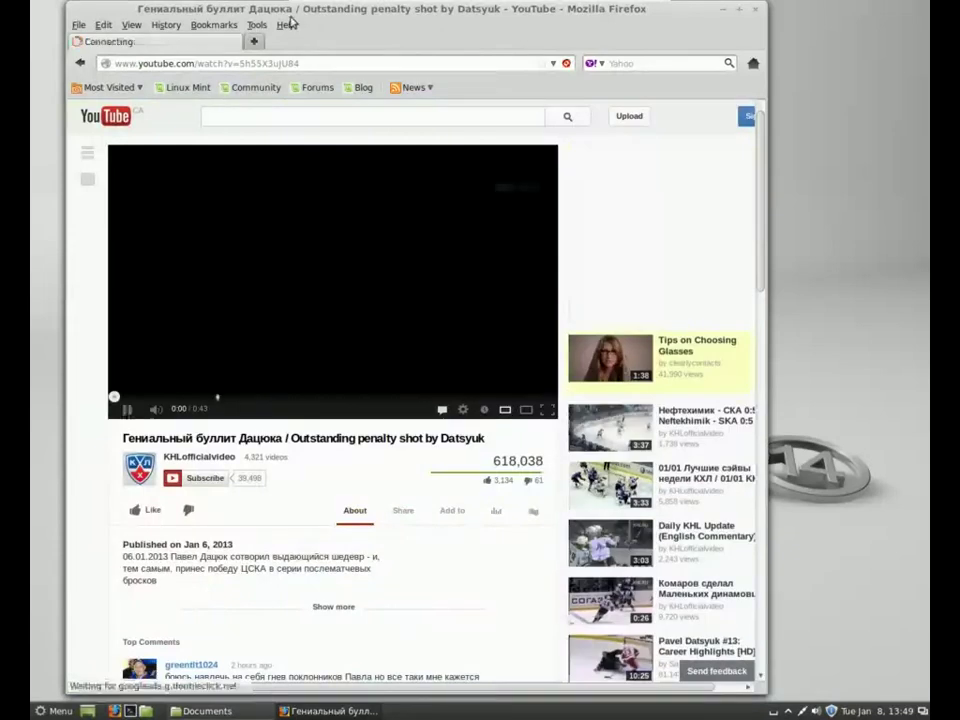
{"action": "double_click", "coordinate": [290, 14]}
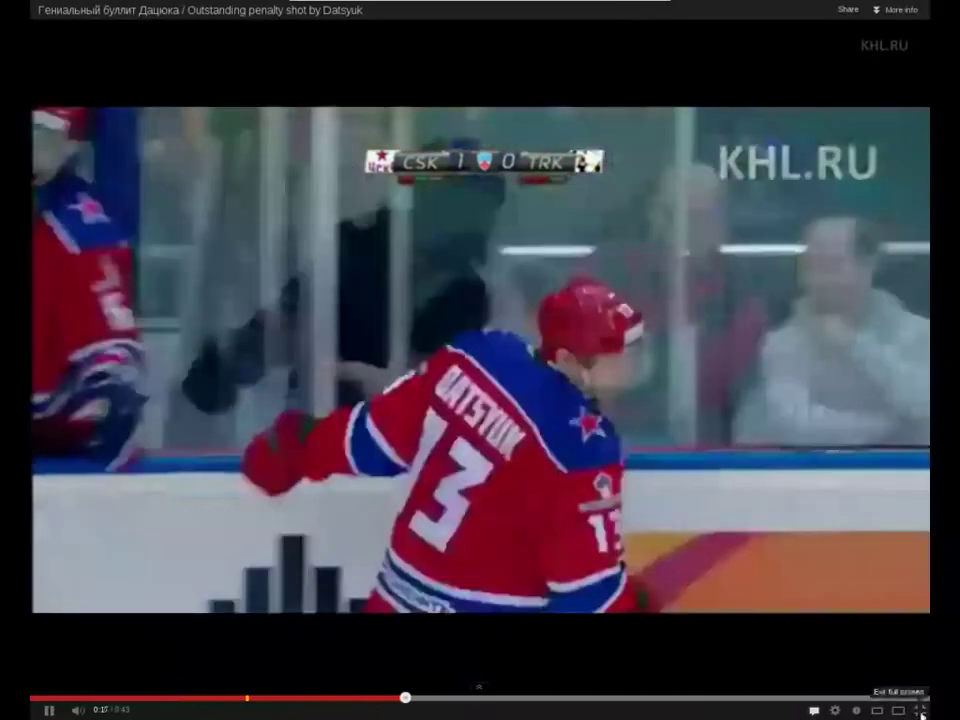
{"action": "left_click", "coordinate": [918, 709]}
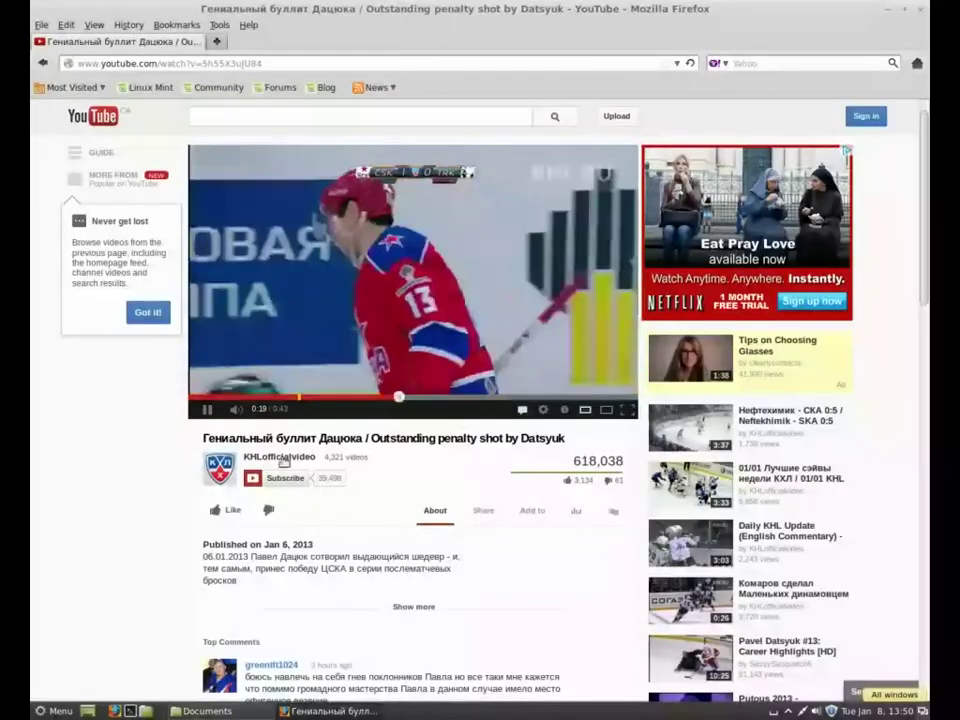
{"action": "left_click", "coordinate": [725, 64]}
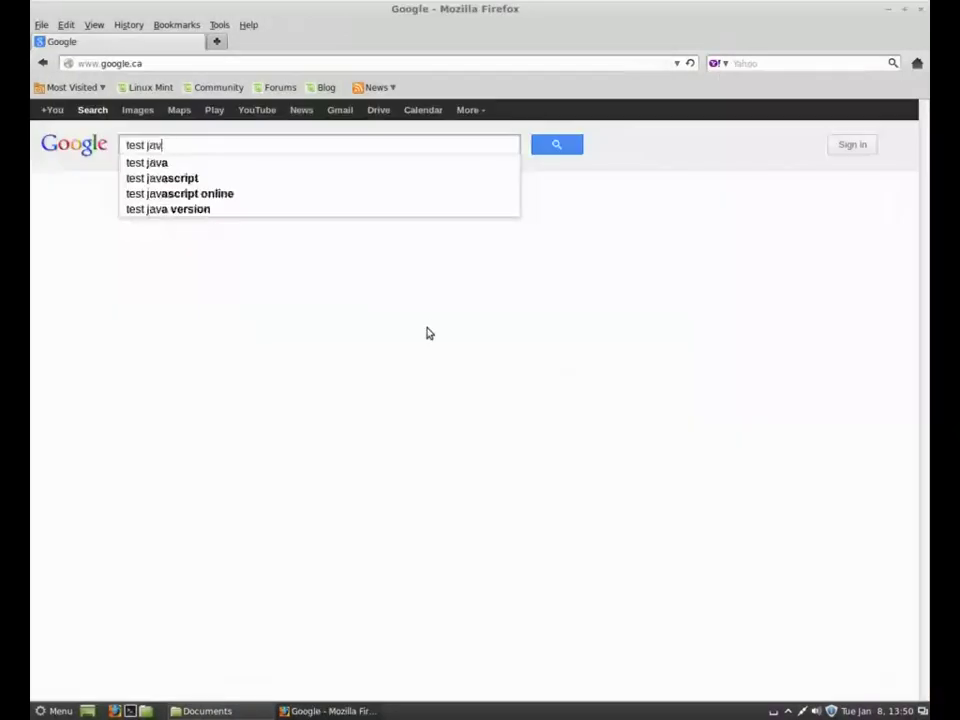
Step: Search Google for 'test java' and open the Test Java result page
{"action": "type", "text": "a"}
{"action": "key", "text": "Return"}
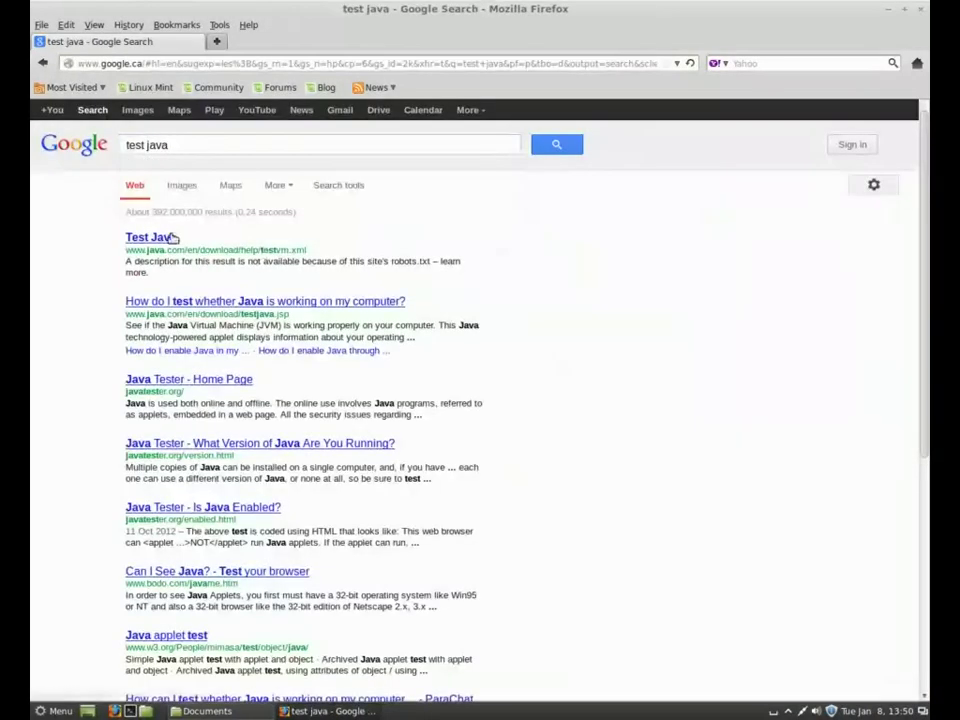
{"action": "left_click", "coordinate": [172, 237]}
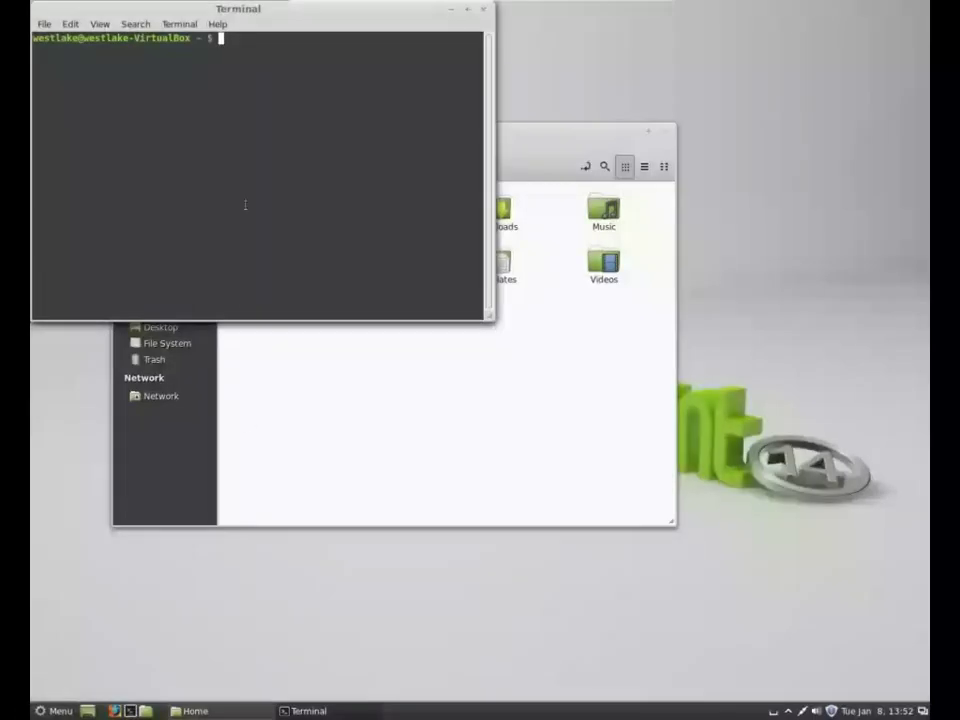
Step: Run sudo parted -l with the password, then run groups to confirm sudo membership
{"action": "type", "text": "sudo parted -l"}
{"action": "key", "text": "Return"}
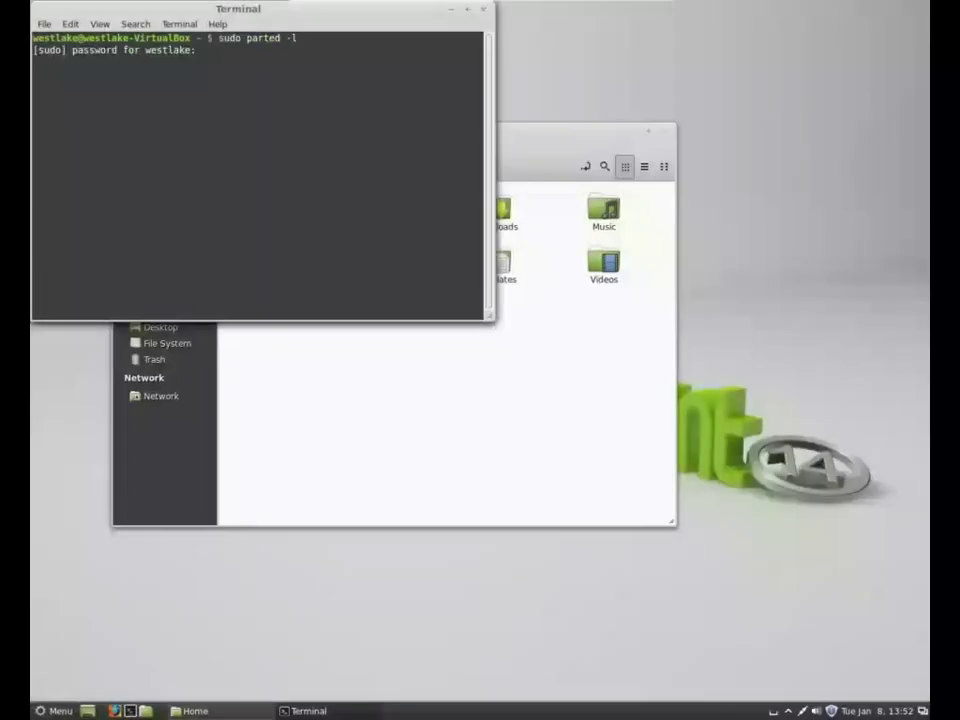
{"action": "key", "text": "Return"}
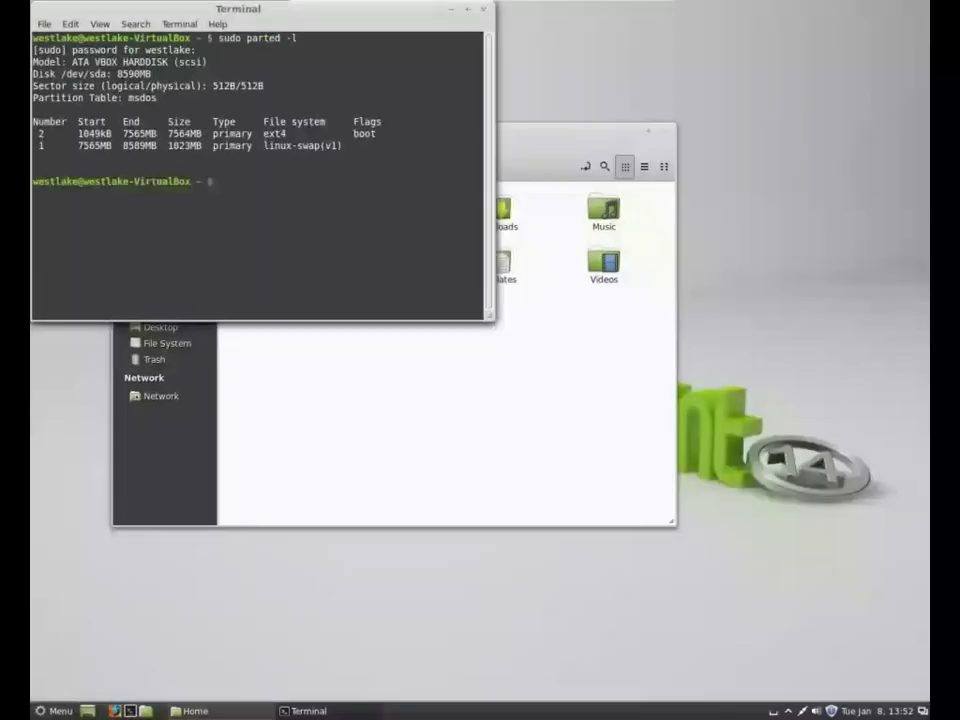
{"action": "type", "text": "groups"}
{"action": "key", "text": "Return"}
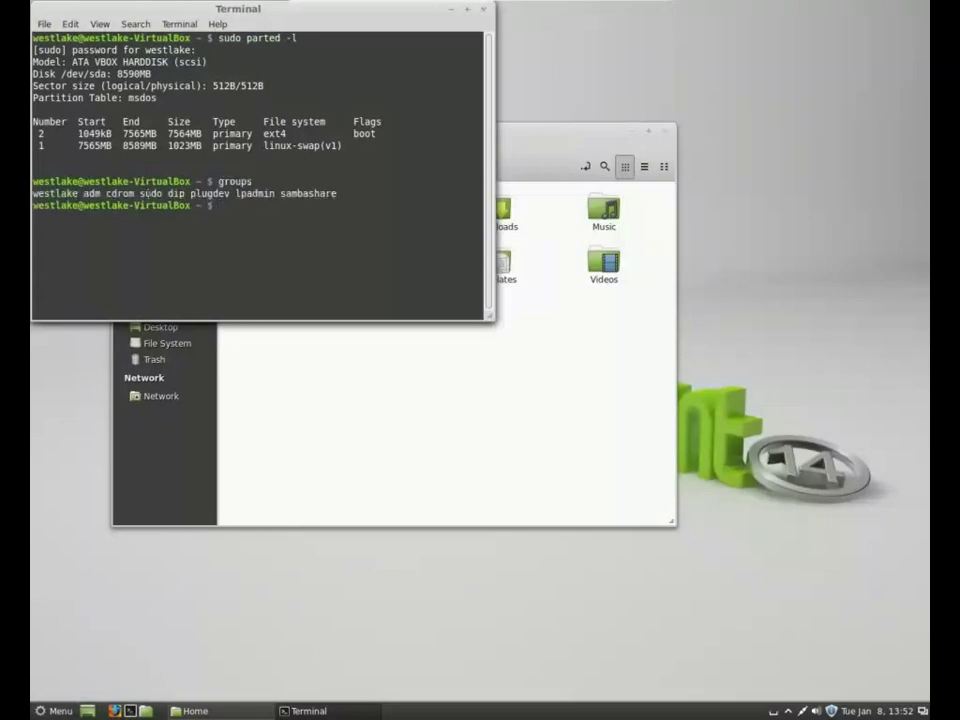
{"action": "double_click", "coordinate": [151, 194]}
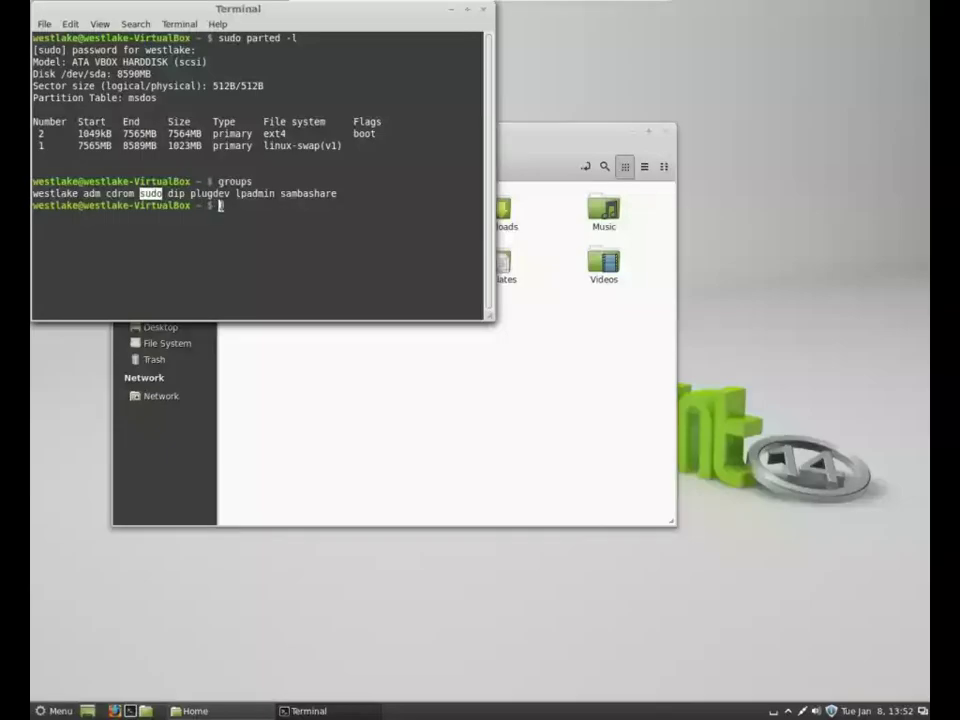
{"action": "left_click", "coordinate": [220, 204]}
Step: Switch to root with su - and list the partitions again with parted -l
{"action": "type", "text": "su -"}
{"action": "key", "text": "Return"}
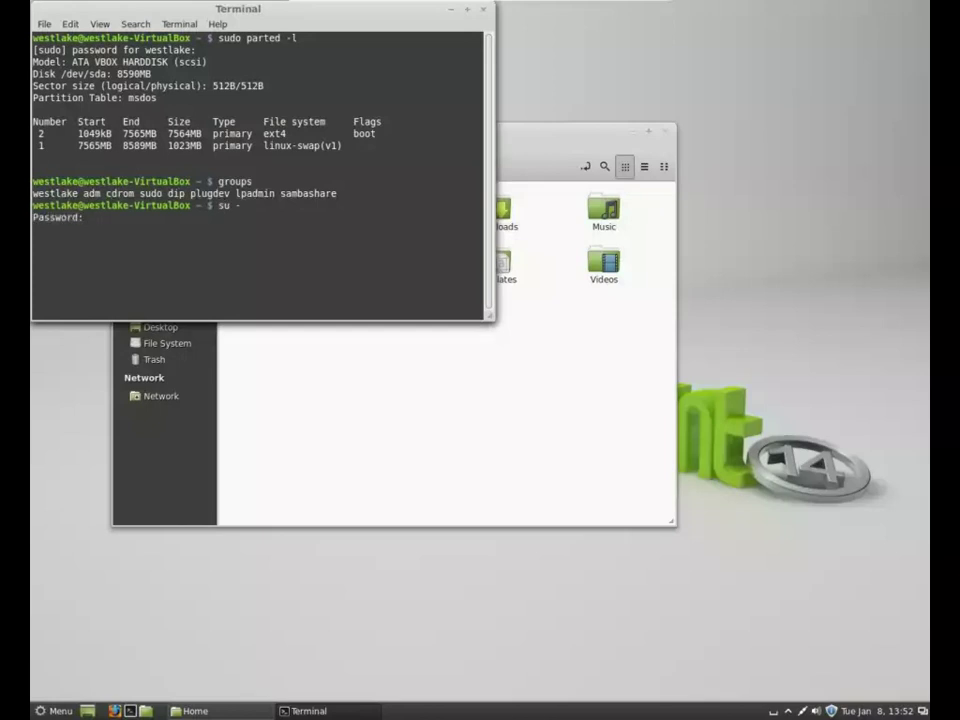
{"action": "key", "text": "Return"}
{"action": "type", "text": "parted -l"}
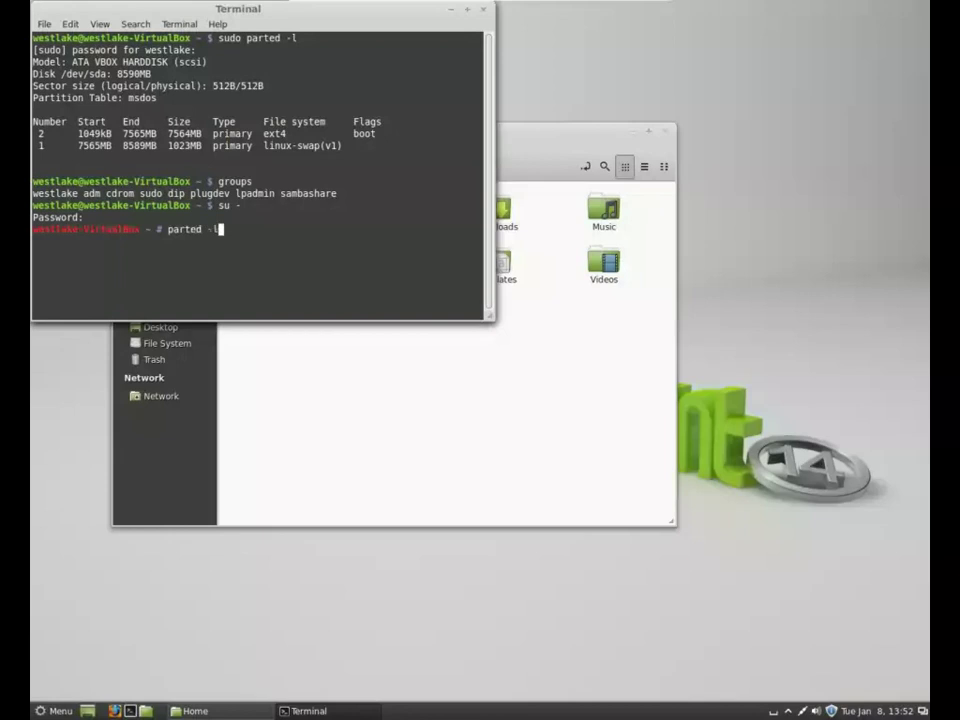
{"action": "key", "text": "Return"}
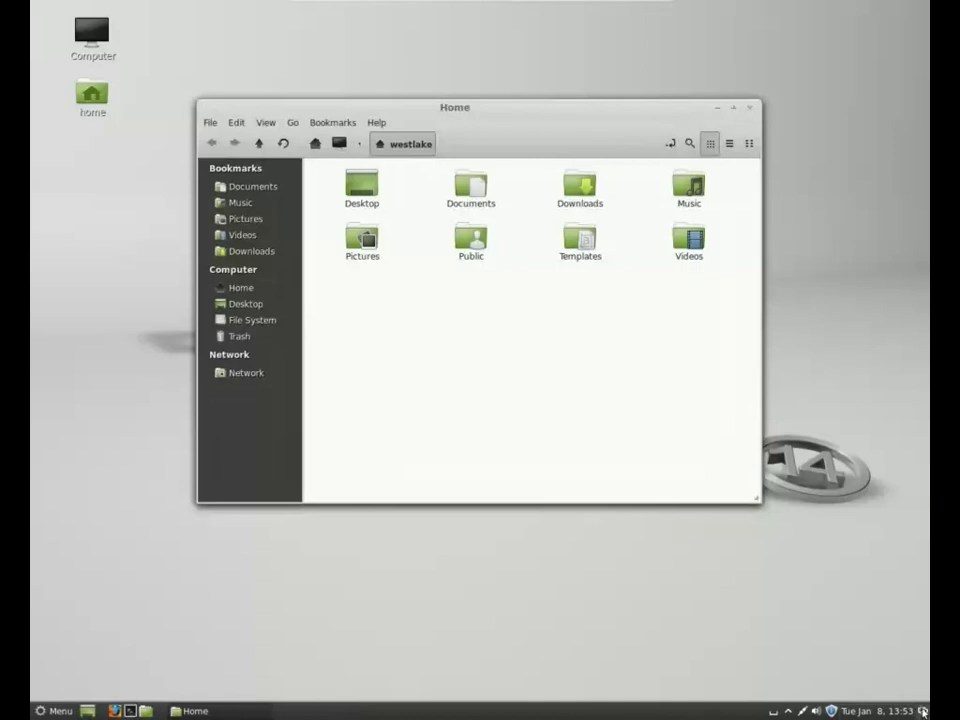
Step: Show today's date in the panel calendar, then close it
{"action": "mouse_move", "coordinate": [922, 712]}
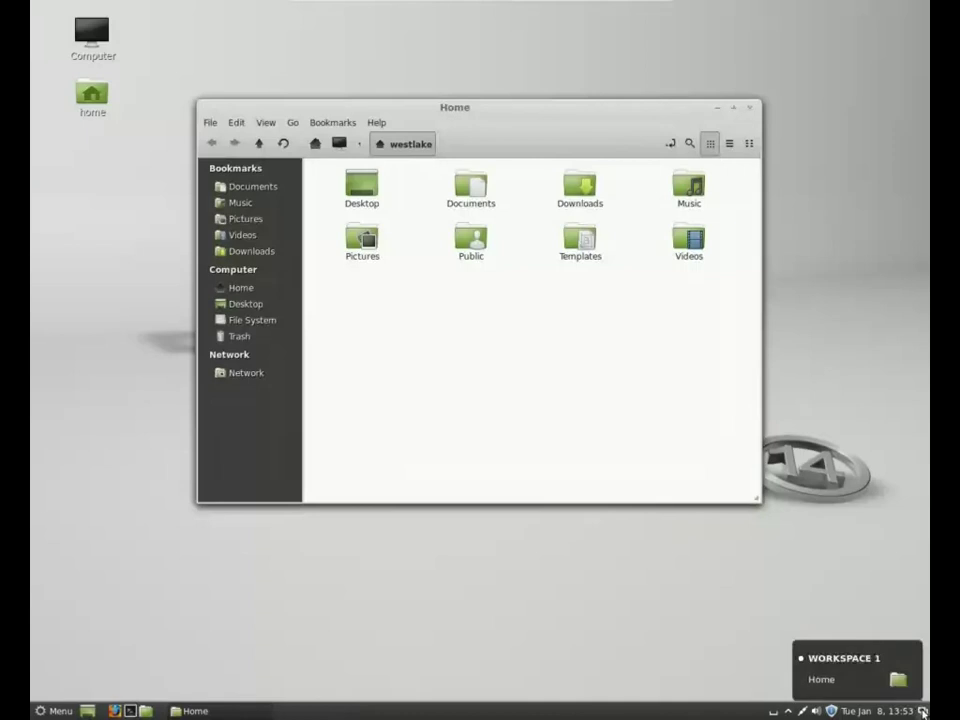
{"action": "left_click", "coordinate": [898, 712]}
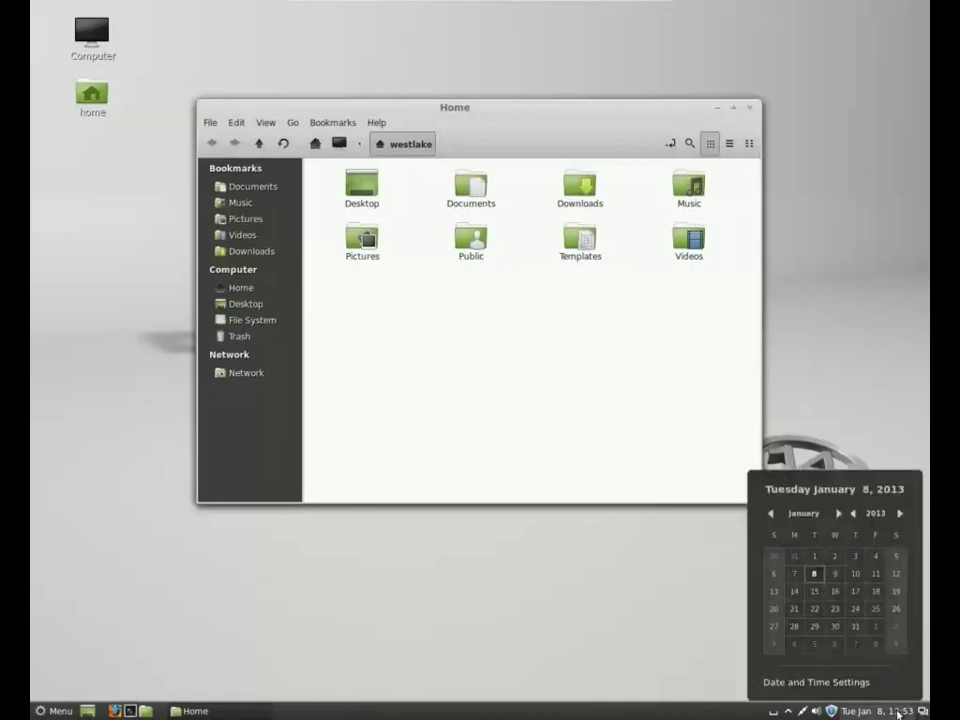
{"action": "left_click", "coordinate": [831, 711]}
Step: Start Update Manager's package refresh with the administrator password and show per-file download progress
{"action": "left_click", "coordinate": [831, 711]}
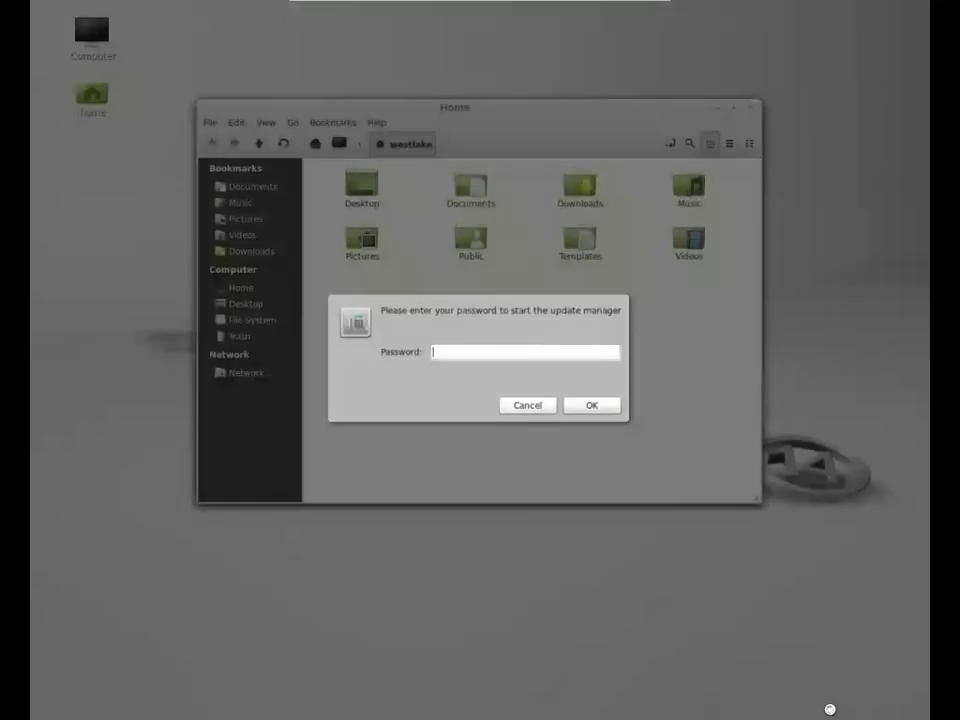
{"action": "type", "text": "********"}
{"action": "key", "text": "Return"}
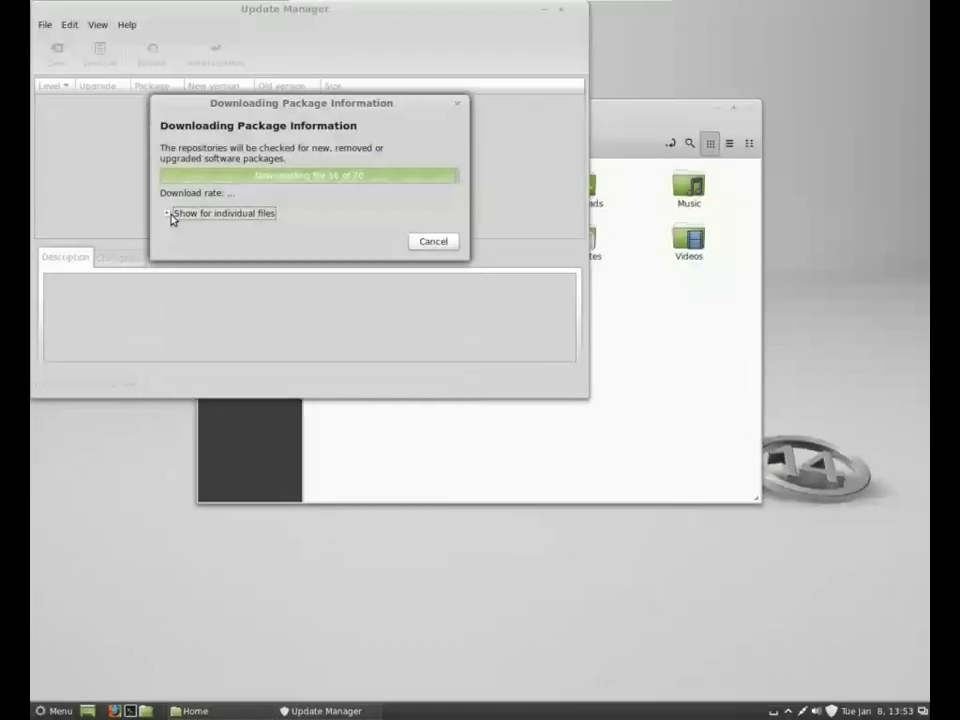
{"action": "left_click", "coordinate": [170, 214]}
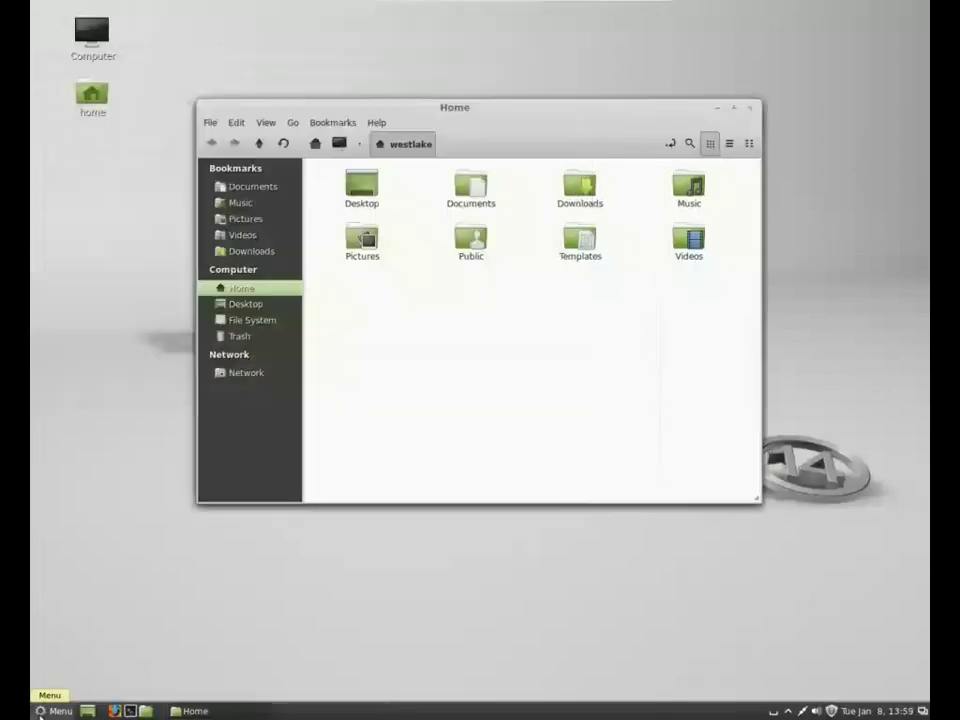
{"action": "left_click", "coordinate": [42, 711]}
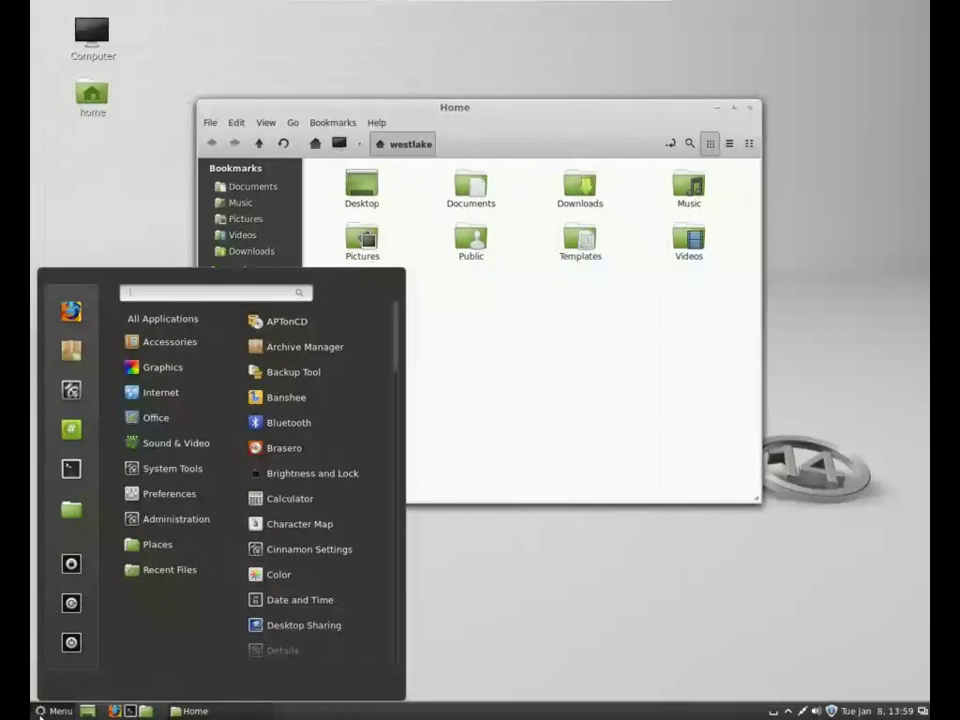
Step: Launch Software Manager with the administrator password, browse Office, and return to Categories
{"action": "left_click", "coordinate": [78, 356]}
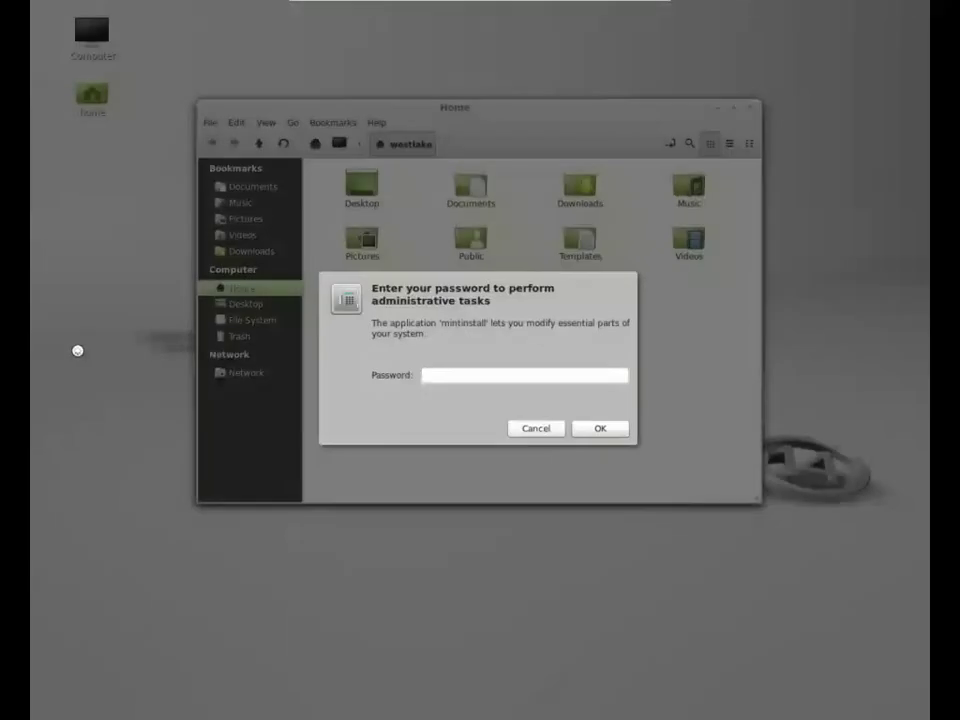
{"action": "type", "text": "********"}
{"action": "key", "text": "Return"}
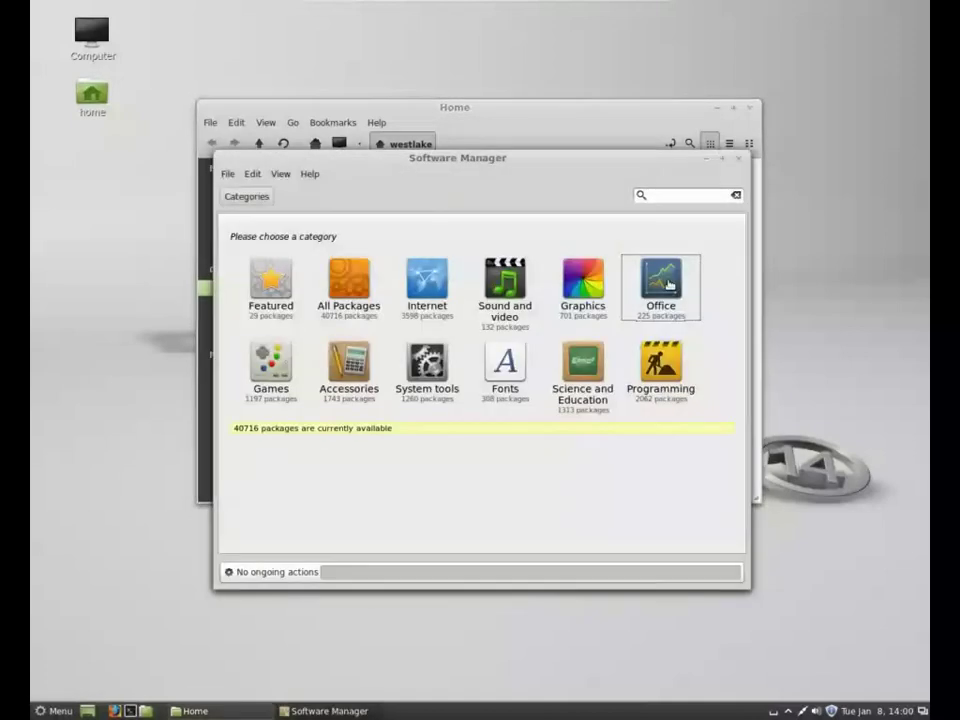
{"action": "left_click", "coordinate": [669, 285]}
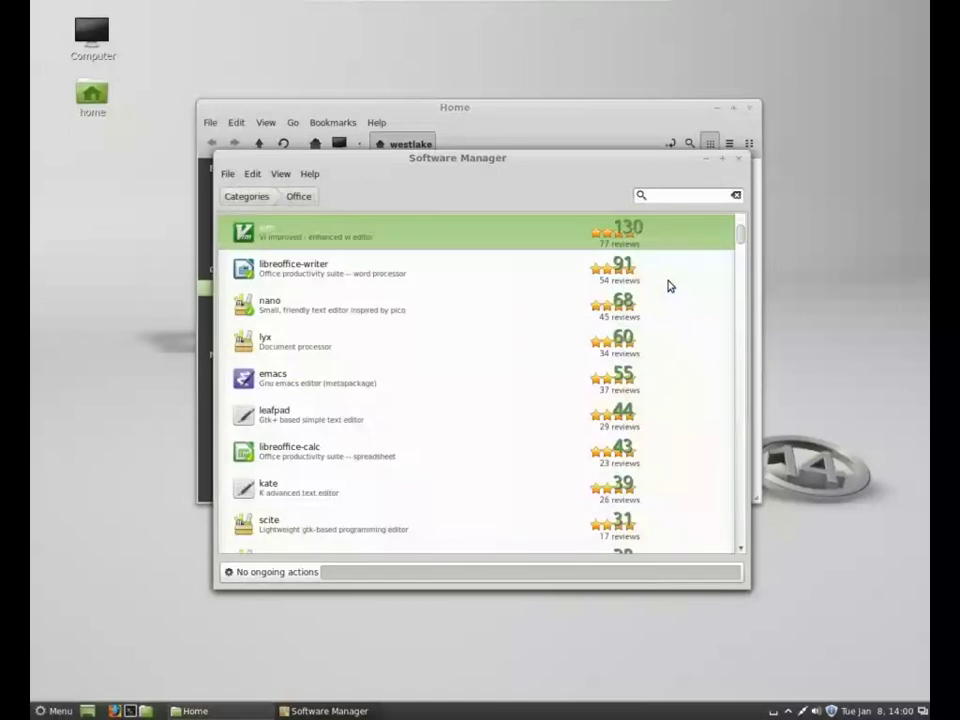
{"action": "mouse_move", "coordinate": [739, 234]}
{"action": "left_mouse_down"}
{"action": "mouse_move", "coordinate": [739, 259]}
{"action": "mouse_move", "coordinate": [739, 228]}
{"action": "left_mouse_up"}
{"action": "left_click", "coordinate": [248, 200]}
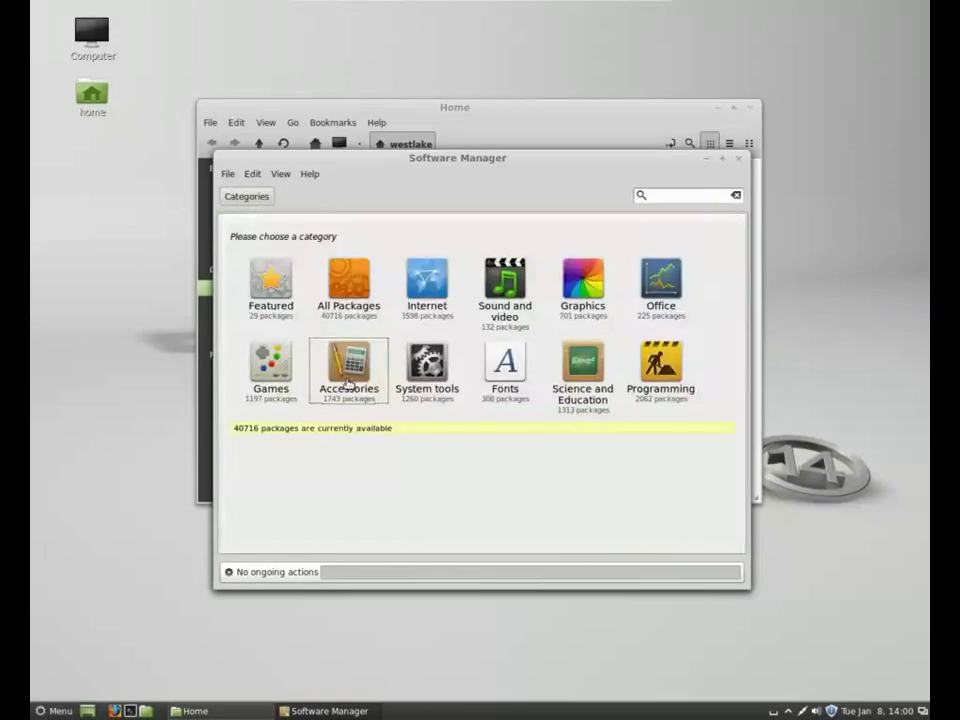
Step: Open the Accessories category and view the mc (Midnight Commander) details page
{"action": "left_click", "coordinate": [348, 375]}
{"action": "scroll", "coordinate": [741, 243], "scroll_direction": "down", "scroll_amount": 5}
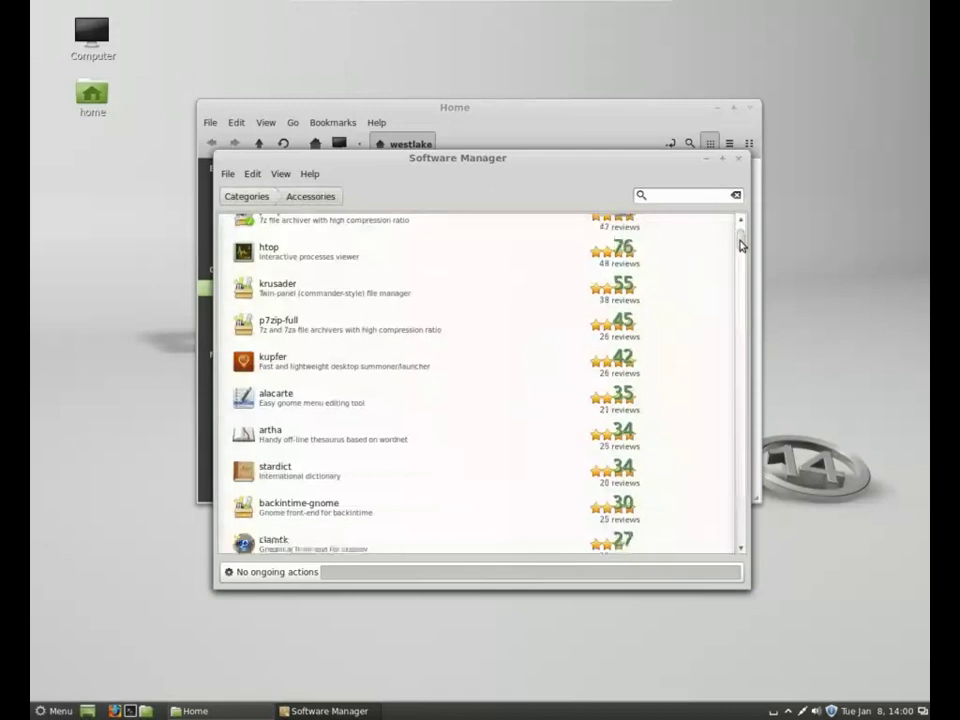
{"action": "scroll", "coordinate": [741, 247], "scroll_direction": "up", "scroll_amount": 10}
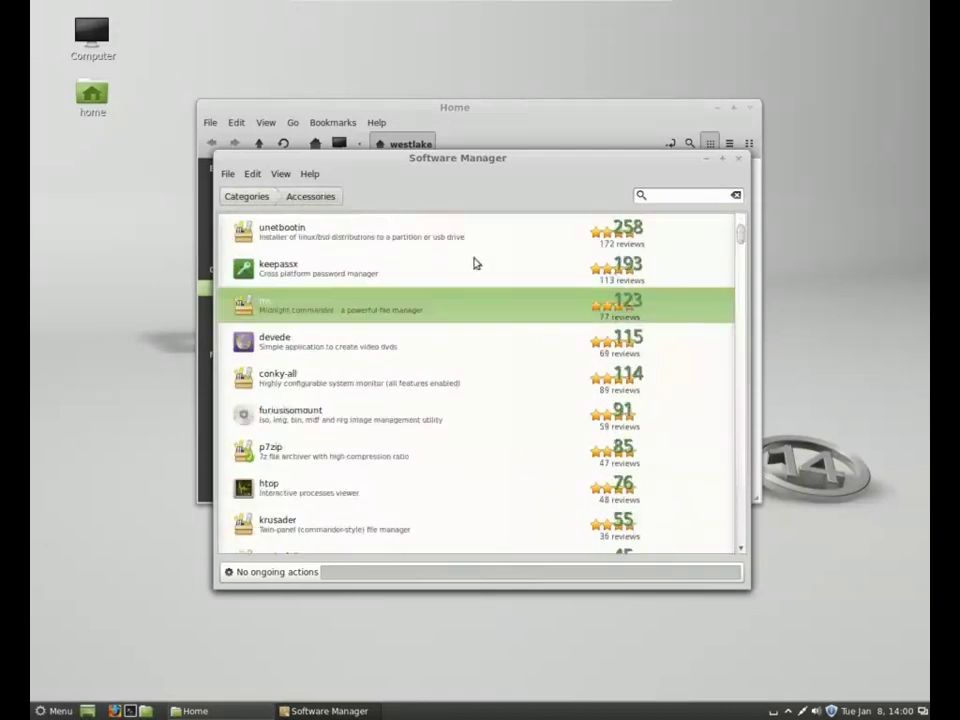
{"action": "left_click", "coordinate": [415, 306]}
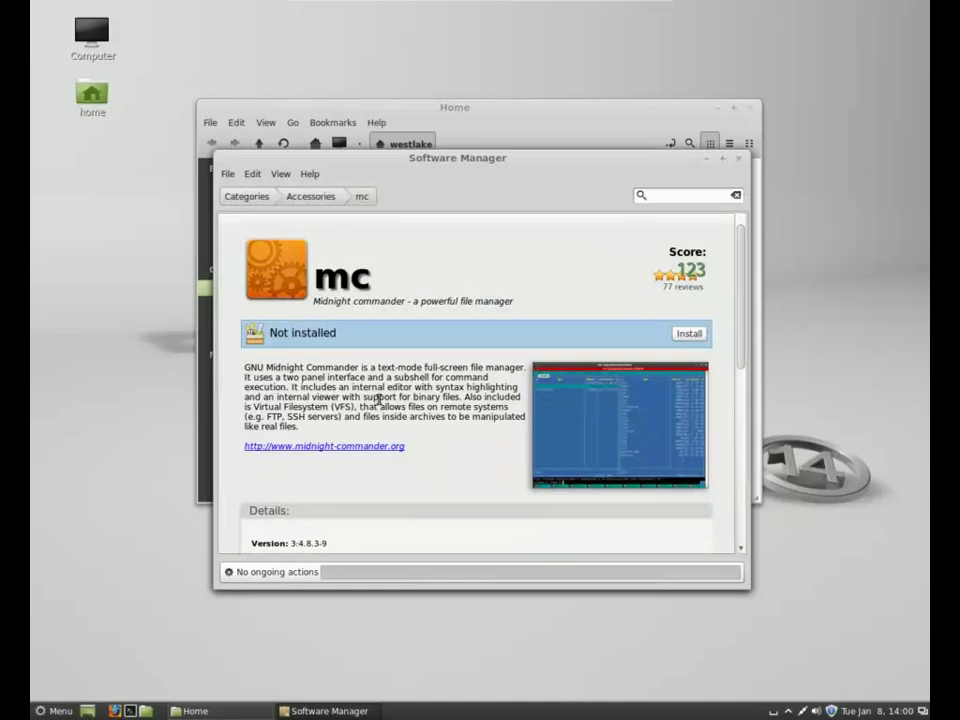
{"action": "scroll", "coordinate": [379, 401], "scroll_direction": "down", "scroll_amount": 2}
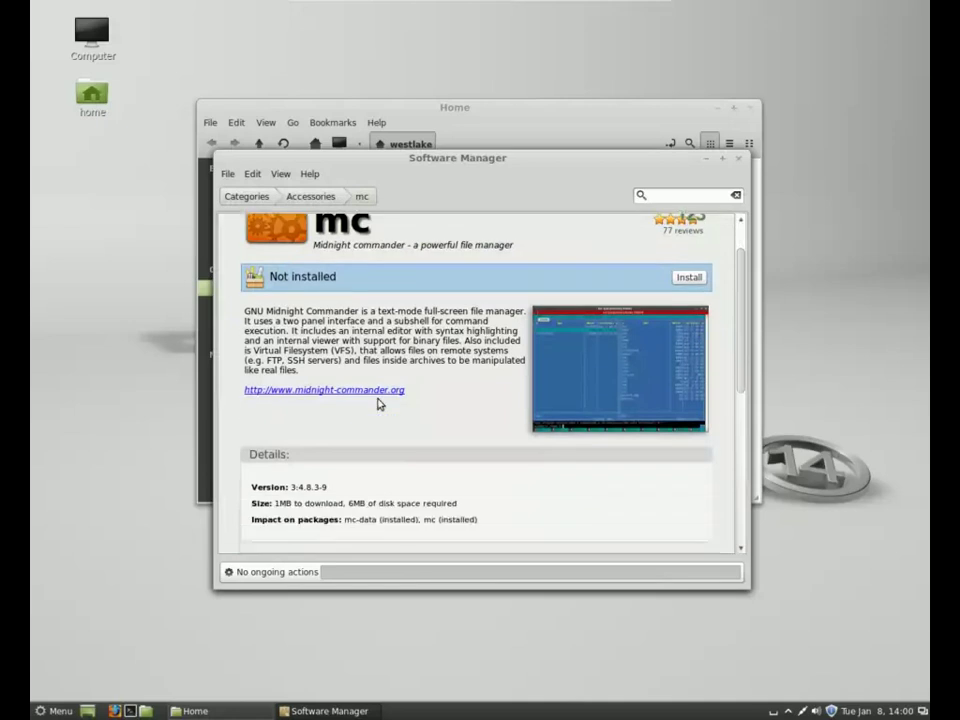
{"action": "scroll", "coordinate": [379, 404], "scroll_direction": "down", "scroll_amount": 4}
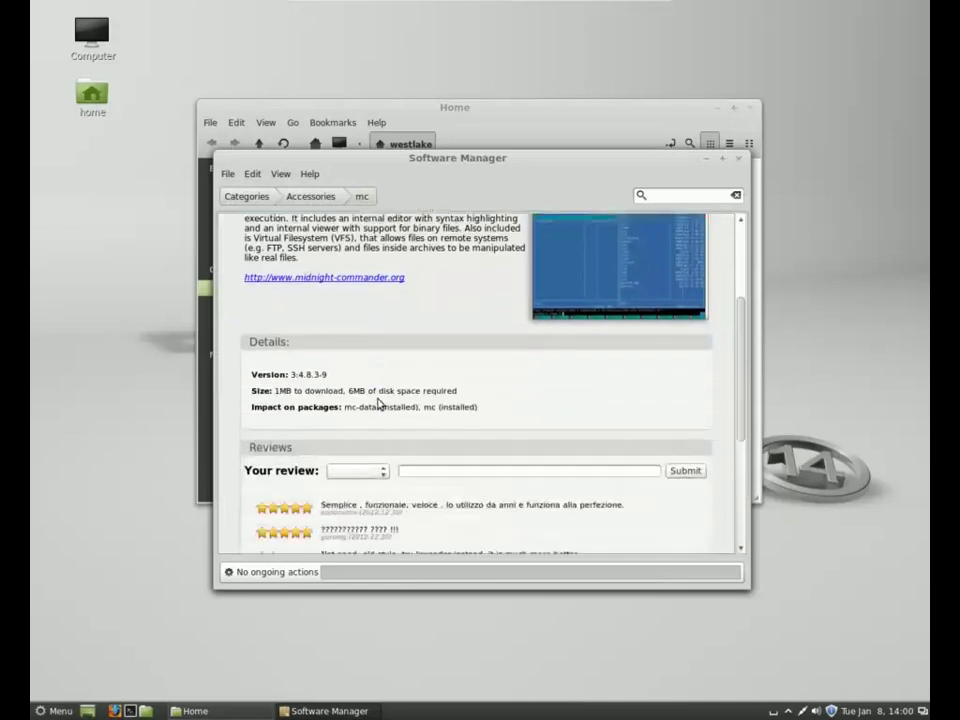
{"action": "scroll", "coordinate": [379, 403], "scroll_direction": "down", "scroll_amount": 8}
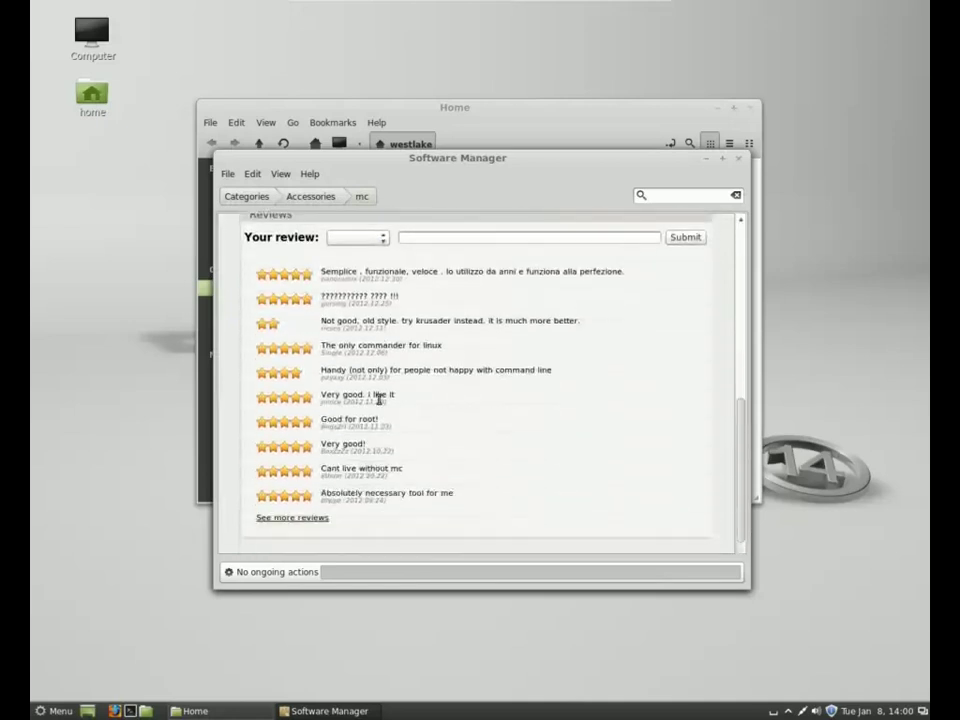
{"action": "scroll", "coordinate": [378, 400], "scroll_direction": "up", "scroll_amount": 9}
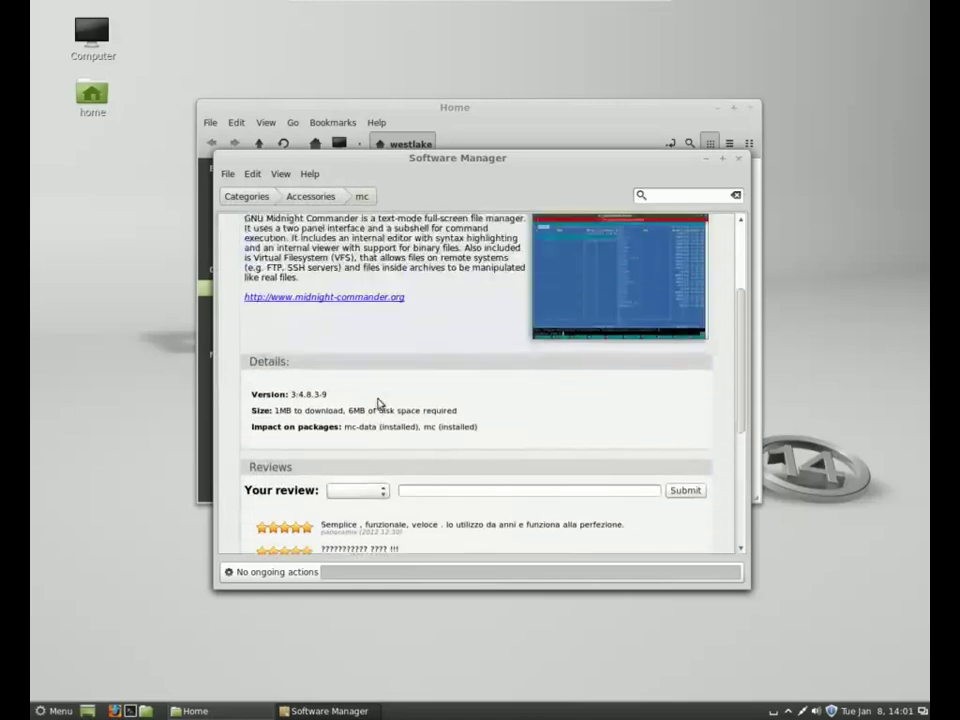
{"action": "scroll", "coordinate": [379, 403], "scroll_direction": "up", "scroll_amount": 5}
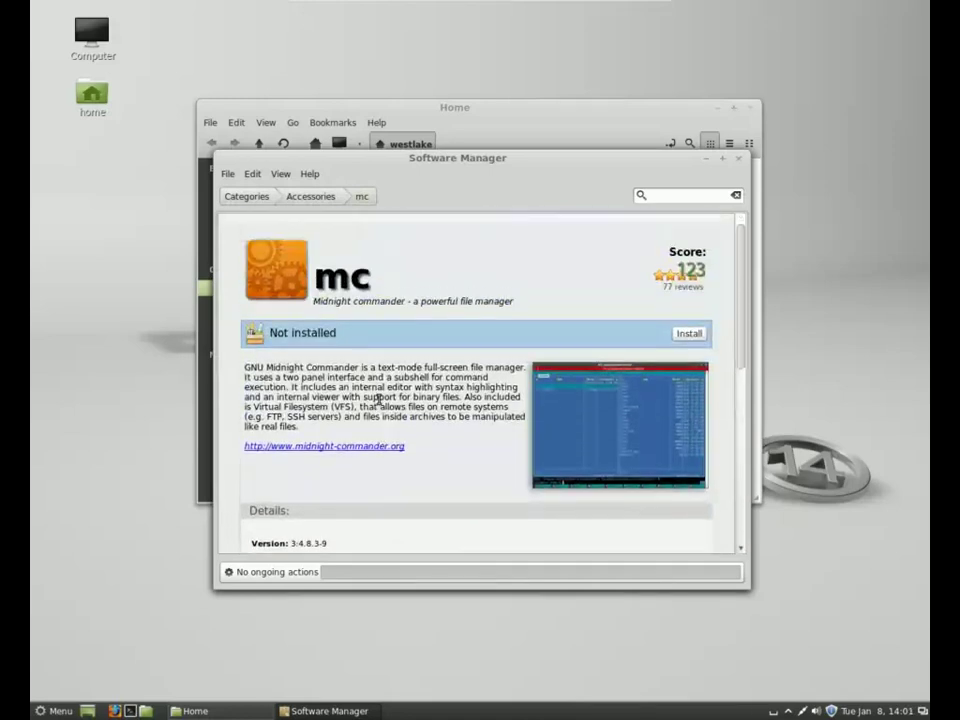
Step: Install the mc package from its Software Manager details page
{"action": "left_click", "coordinate": [688, 334]}
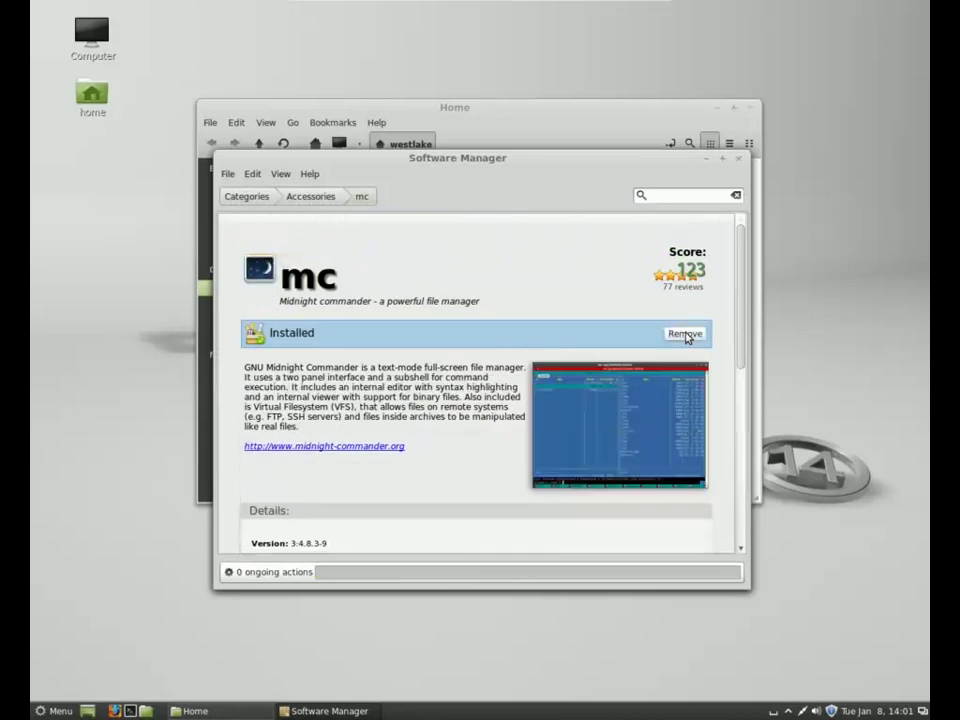
{"action": "scroll", "coordinate": [436, 435], "scroll_direction": "down", "scroll_amount": 4}
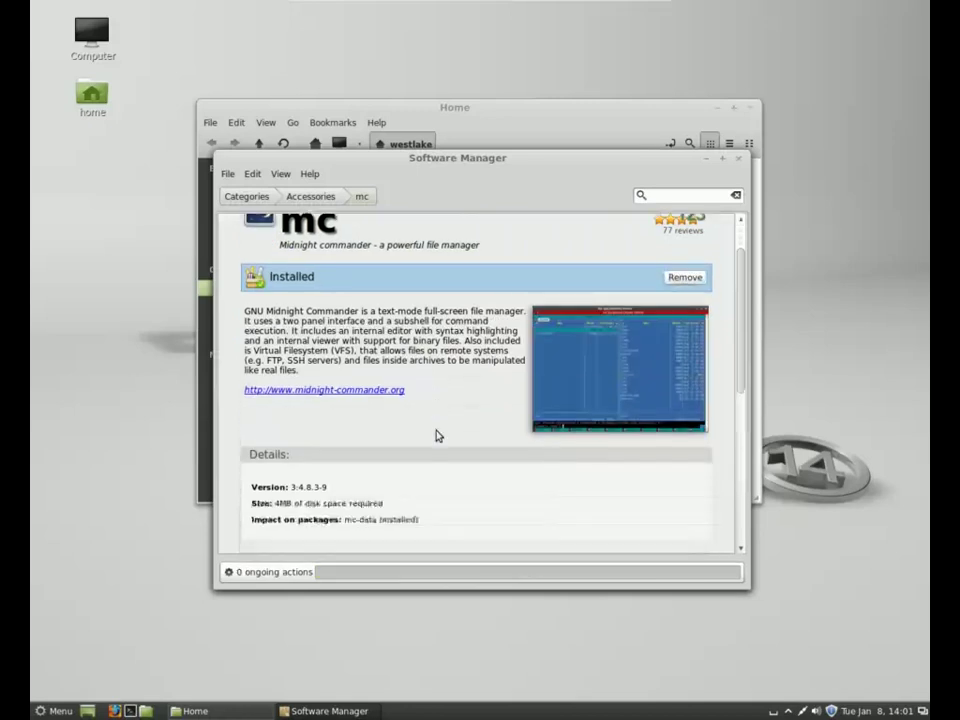
{"action": "scroll", "coordinate": [436, 435], "scroll_direction": "up", "scroll_amount": 5}
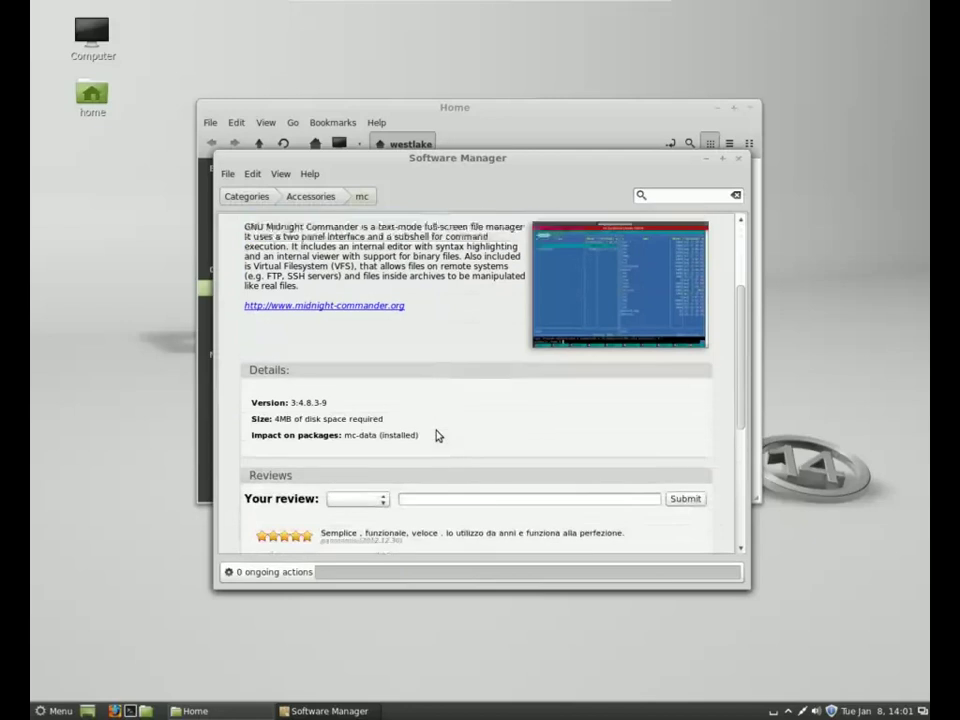
Step: Find Midnight Commander among the menu's applications, then close the menu
{"action": "left_click", "coordinate": [42, 712]}
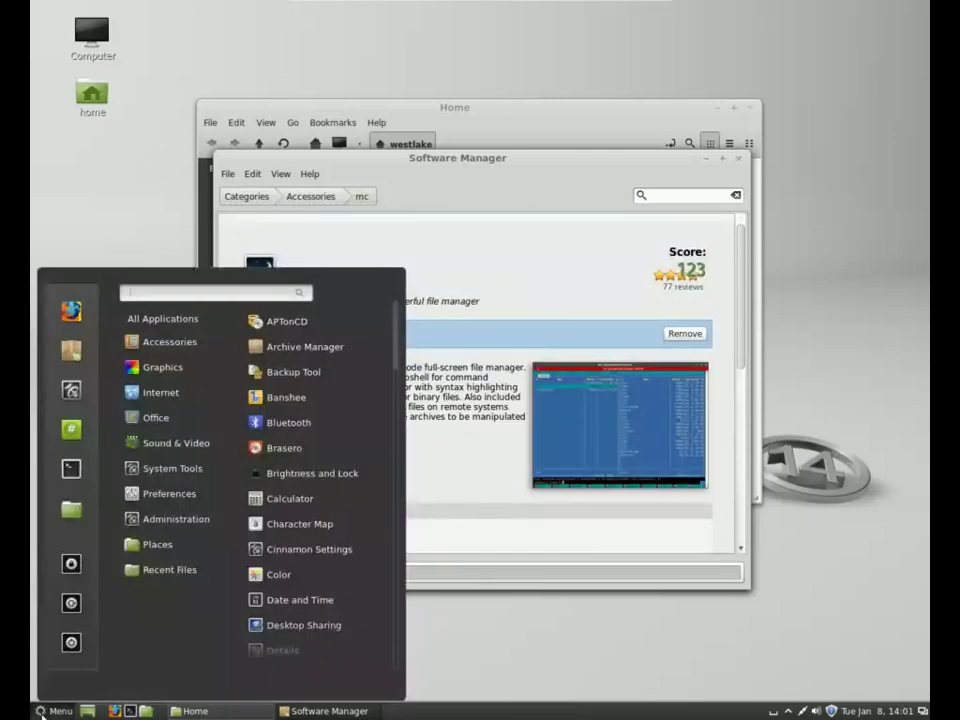
{"action": "mouse_move", "coordinate": [168, 342]}
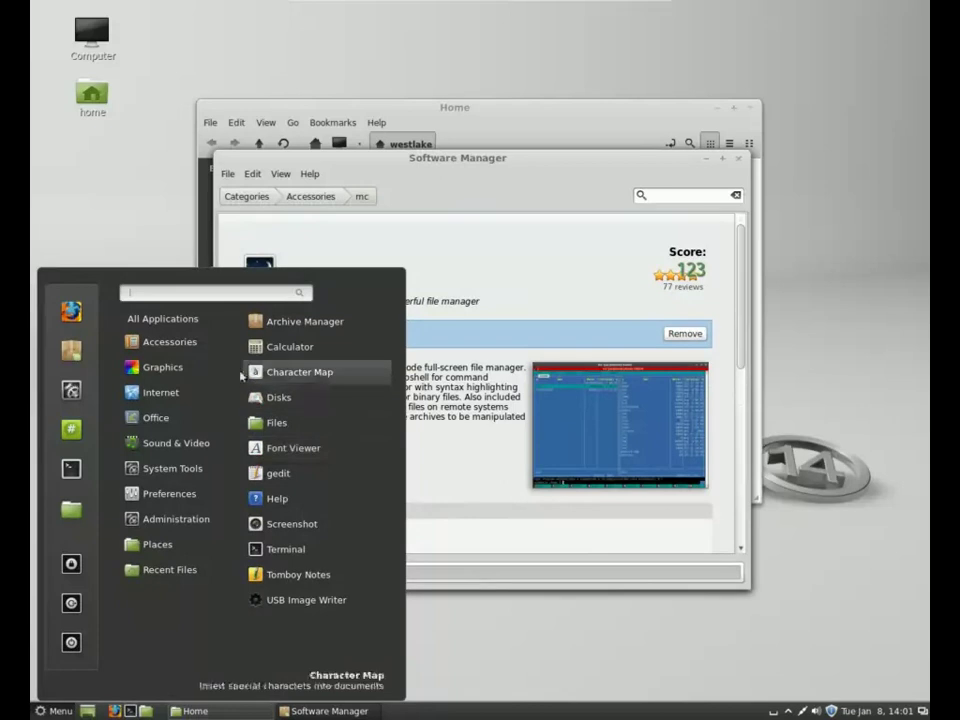
{"action": "mouse_move", "coordinate": [180, 318]}
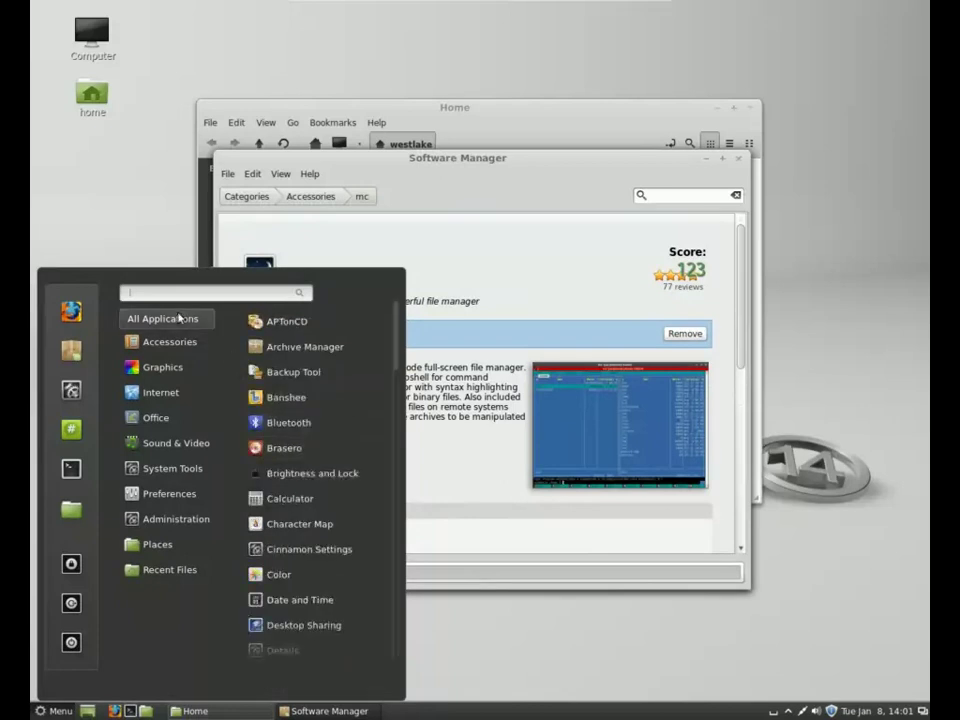
{"action": "scroll", "coordinate": [332, 560], "scroll_direction": "down", "scroll_amount": 10}
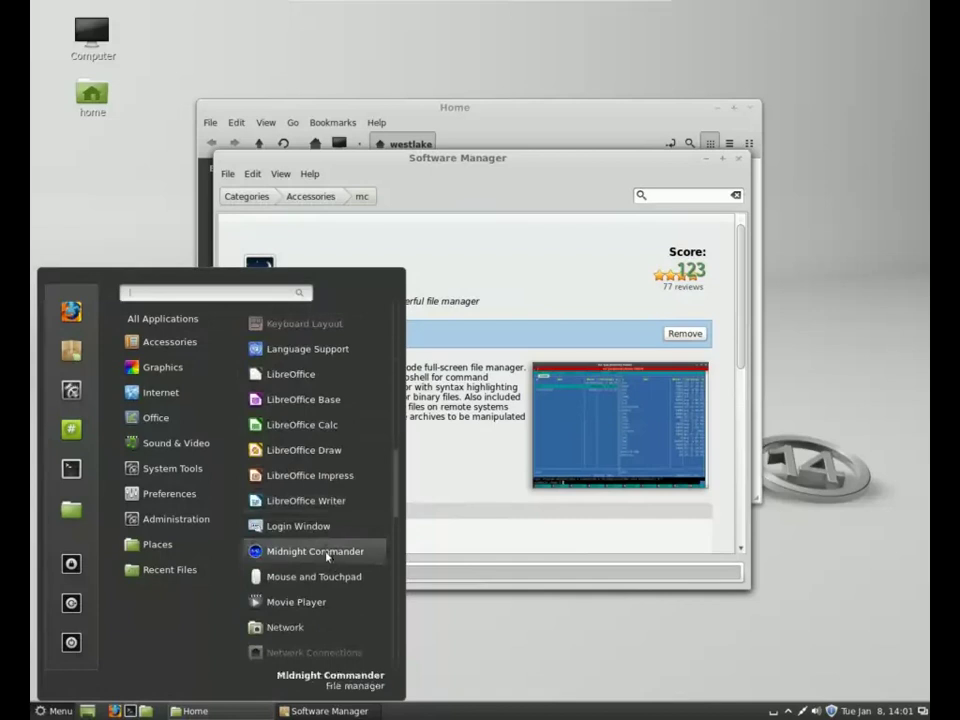
{"action": "left_click", "coordinate": [429, 600]}
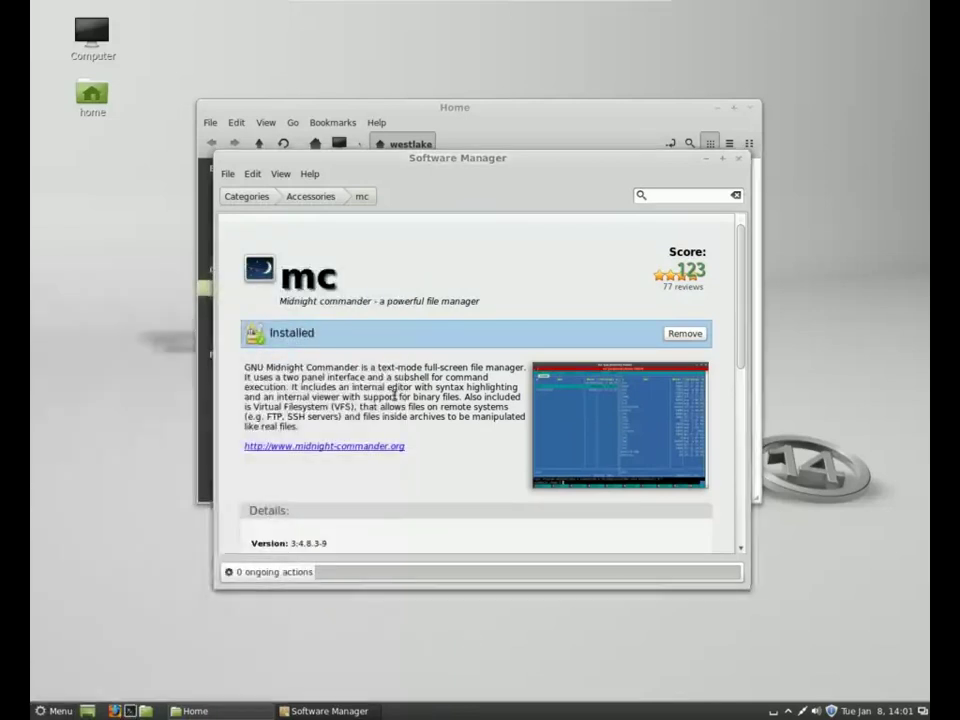
Step: Open a terminal and run dpkg -l |grep -i midnight to confirm mc is installed
{"action": "key", "text": "ctrl+alt+t"}
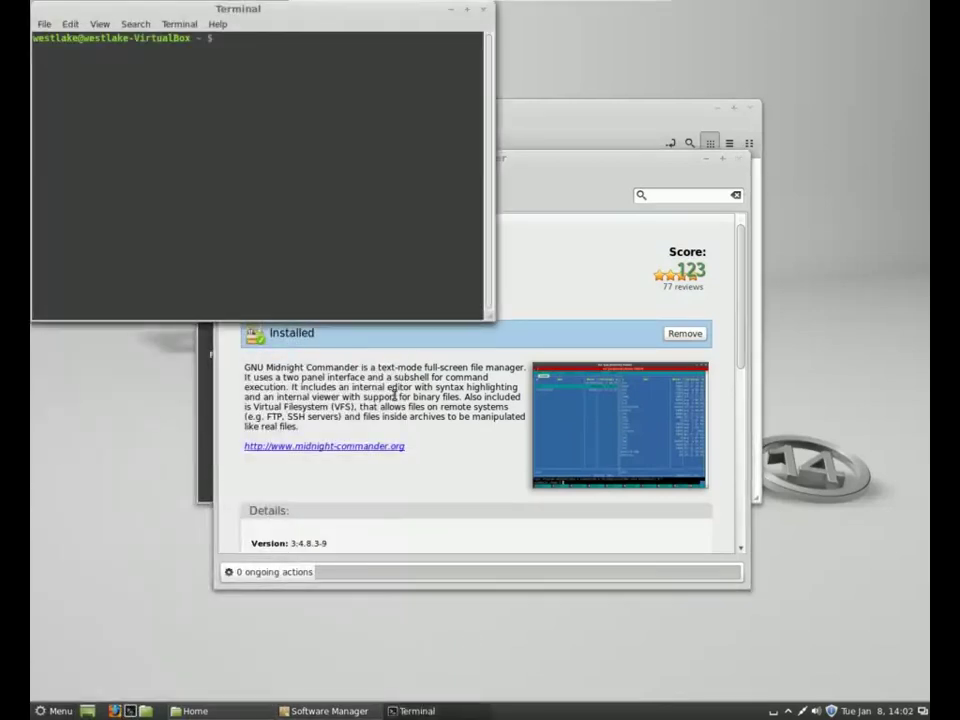
{"action": "type", "text": "dpkg -l |grep -i midnight"}
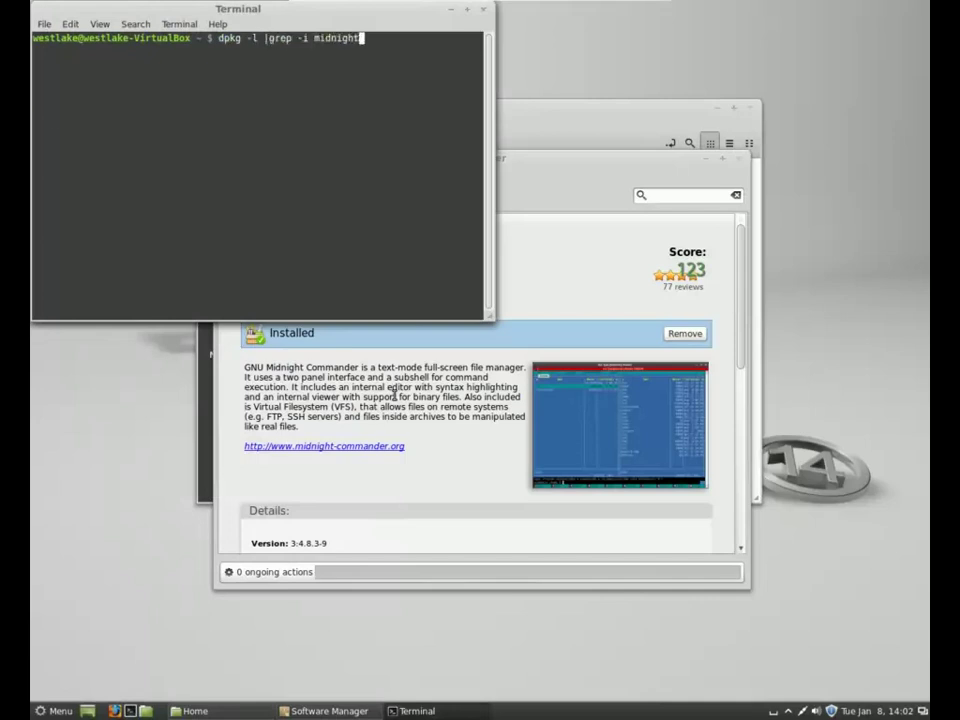
{"action": "key", "text": "Return"}
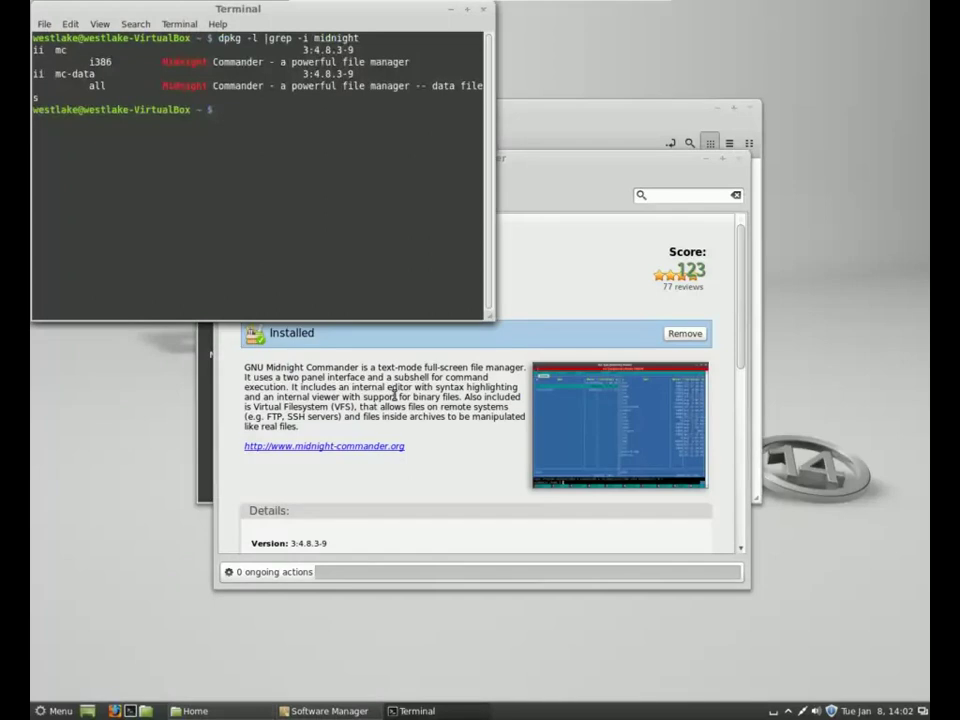
Step: List mc's installed files with dpkg -L mc |less, search for /bin, then quit
{"action": "type", "text": "dpkg -L mc |less"}
{"action": "key", "text": "Return"}
{"action": "type", "text": "/bin"}
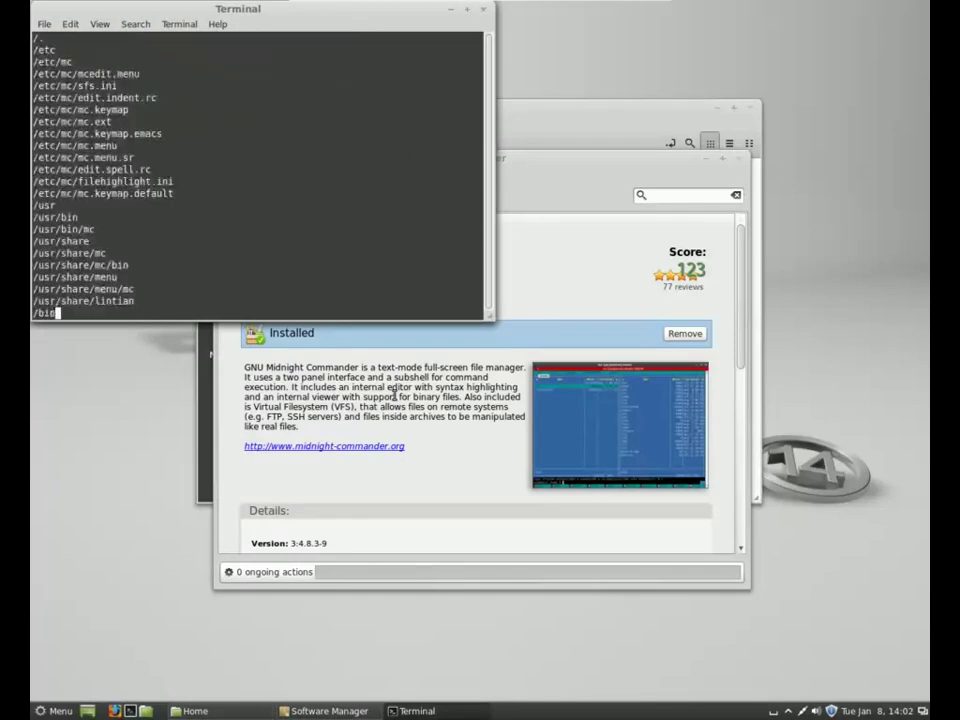
{"action": "key", "text": "Return"}
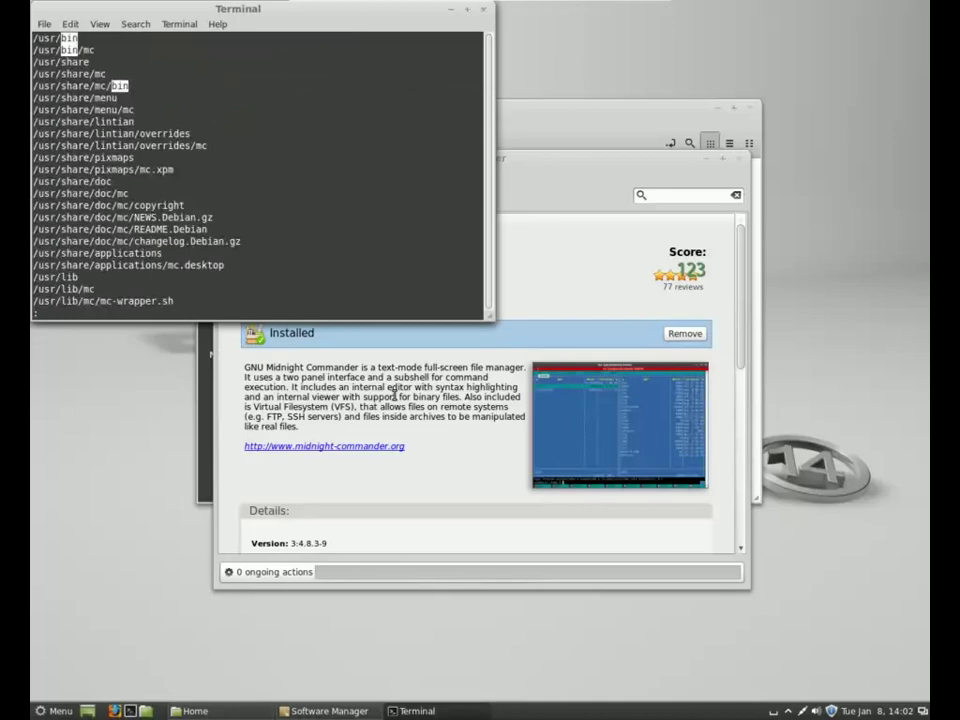
{"action": "key", "text": "q"}
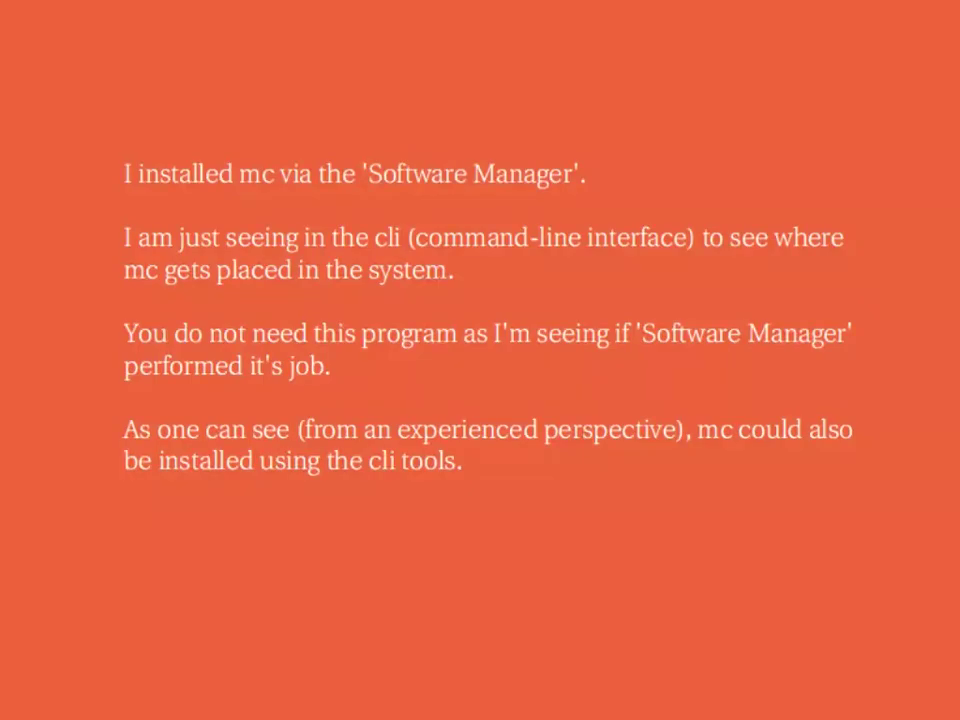
Step: Launch Midnight Commander with mc, then close Software Manager and the Home window
{"action": "type", "text": "mc"}
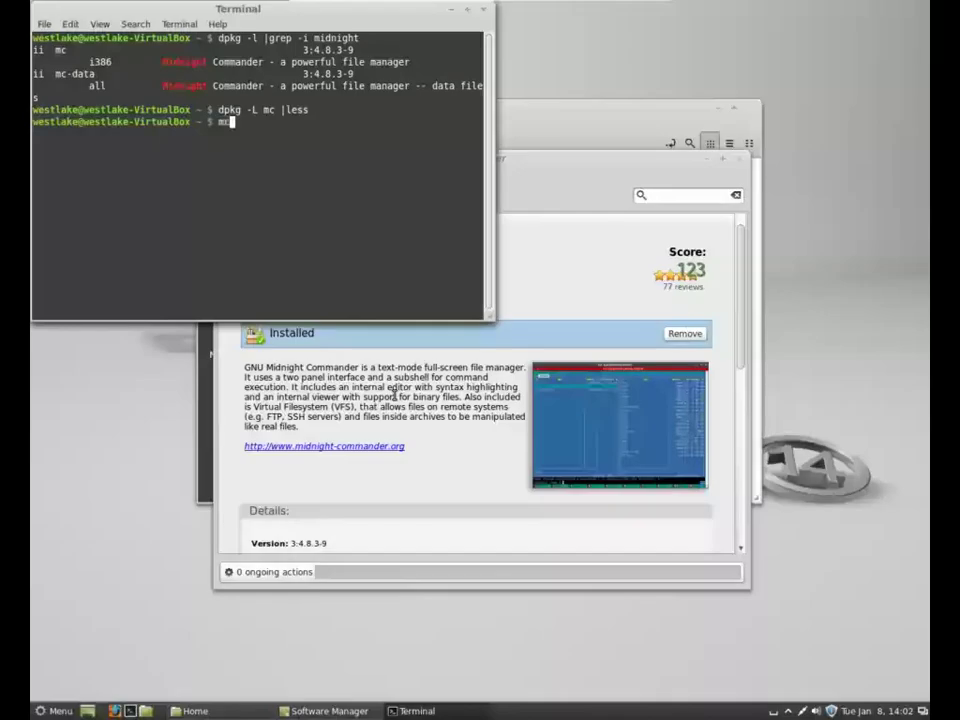
{"action": "key", "text": "Return"}
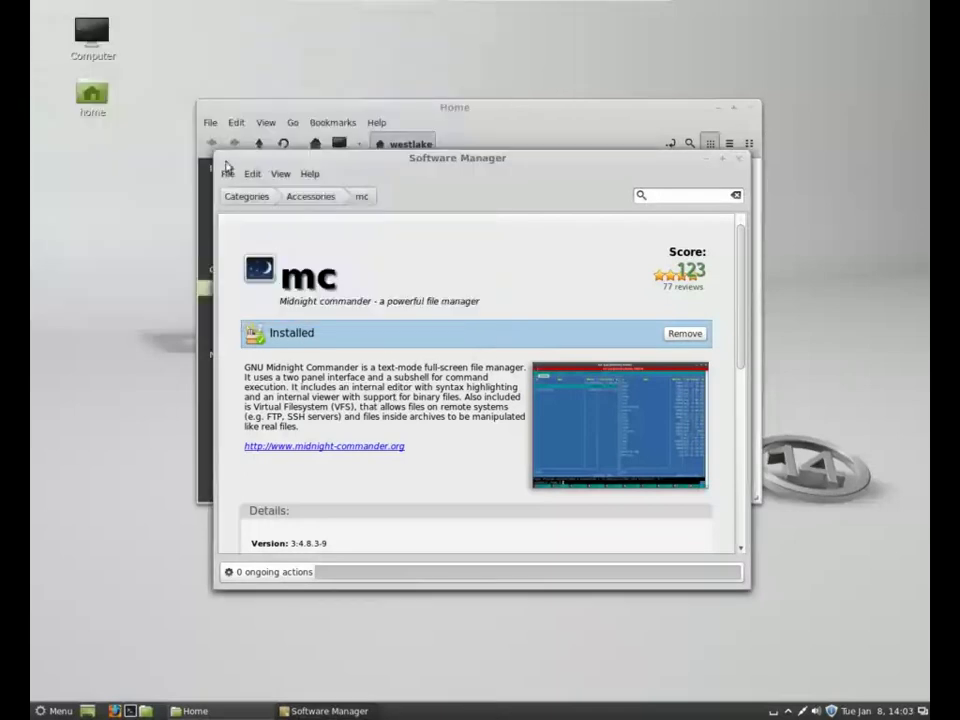
{"action": "left_click", "coordinate": [228, 174]}
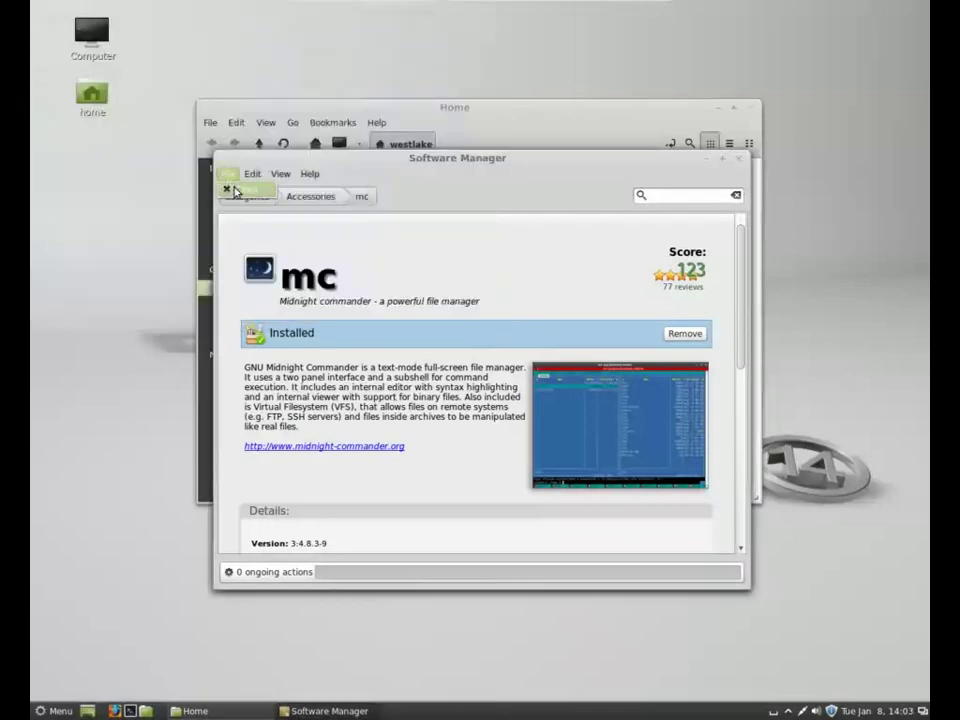
{"action": "left_click", "coordinate": [234, 189]}
{"action": "key", "text": "ctrl+w"}
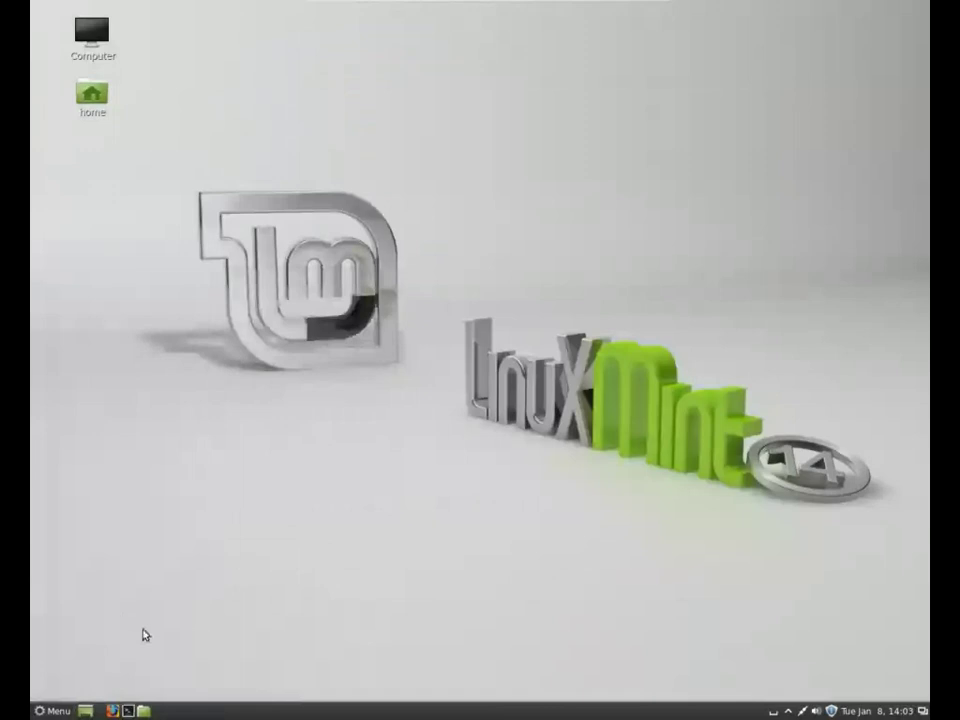
Step: Install galternatives in a new terminal with sudo apt-get install galternatives, entering the account password
{"action": "left_click", "coordinate": [130, 711]}
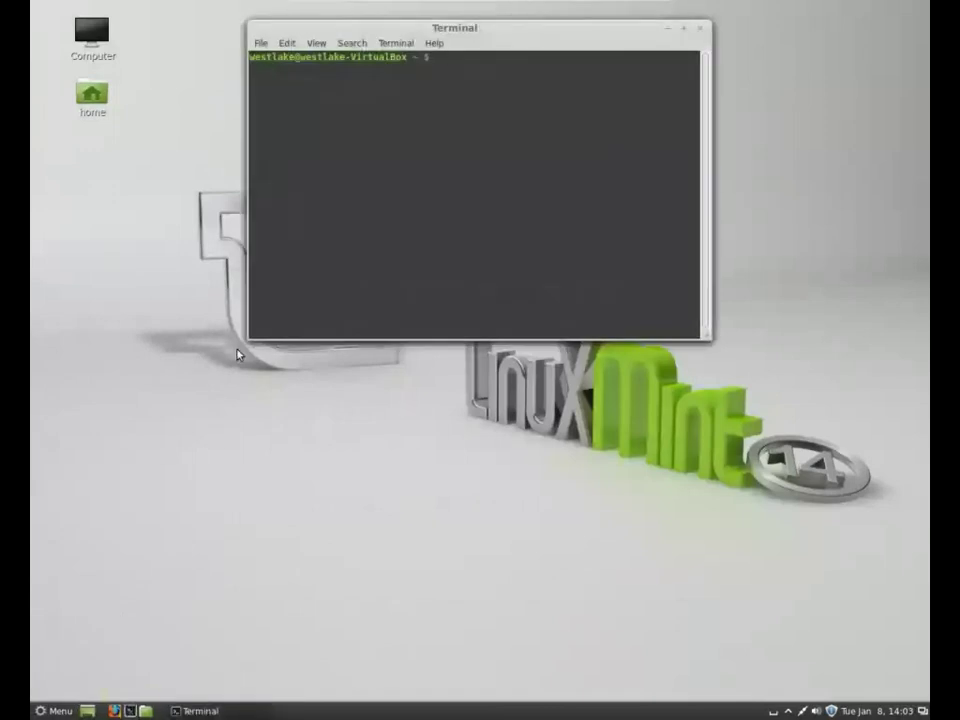
{"action": "type", "text": "sudo apt-get install galternatives"}
{"action": "key", "text": "Return"}
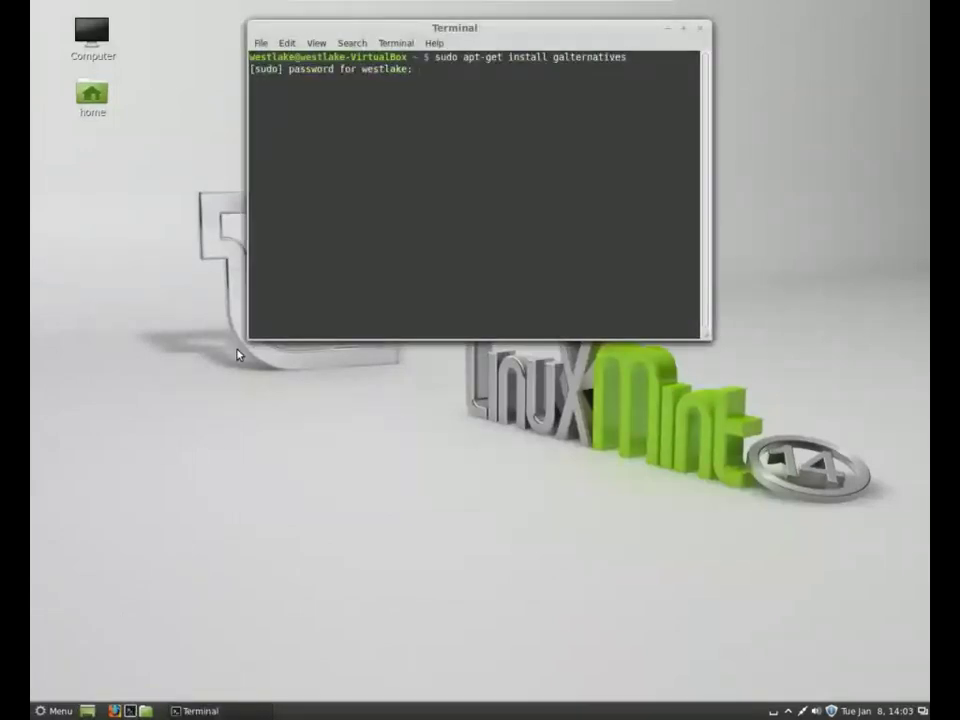
{"action": "key", "text": "Return"}
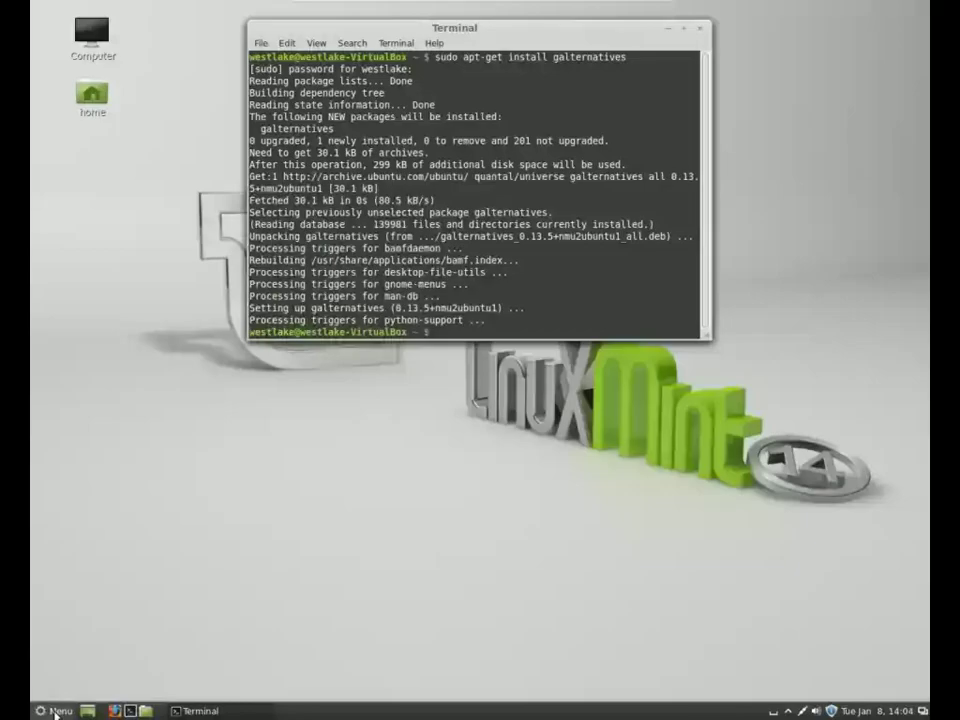
Step: Check the applications menu, then clear the terminal and close it
{"action": "left_click", "coordinate": [53, 711]}
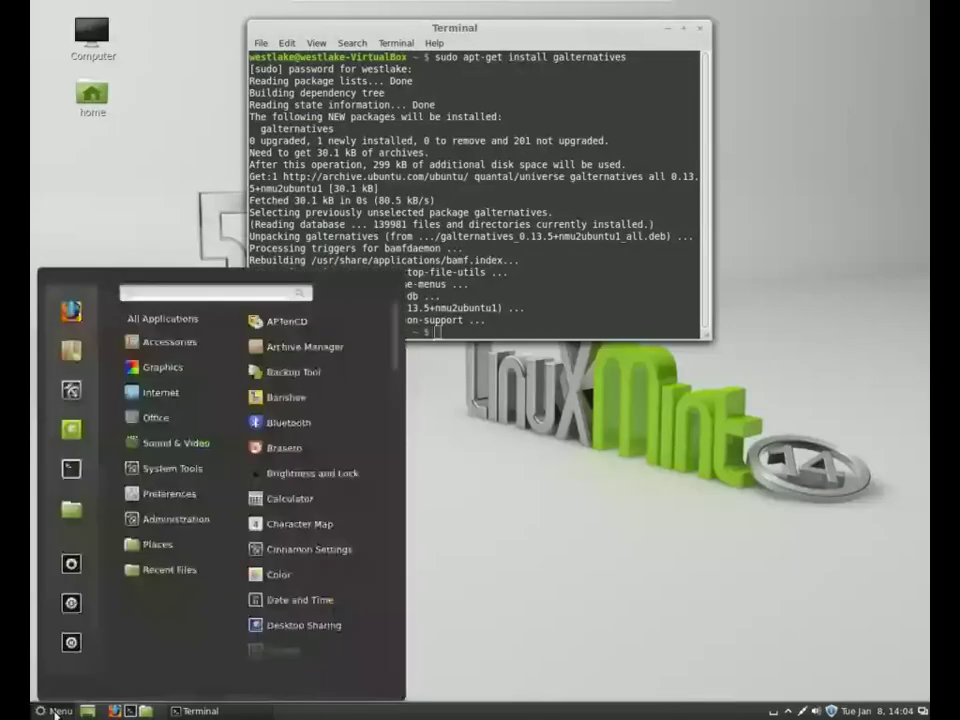
{"action": "mouse_move", "coordinate": [208, 520]}
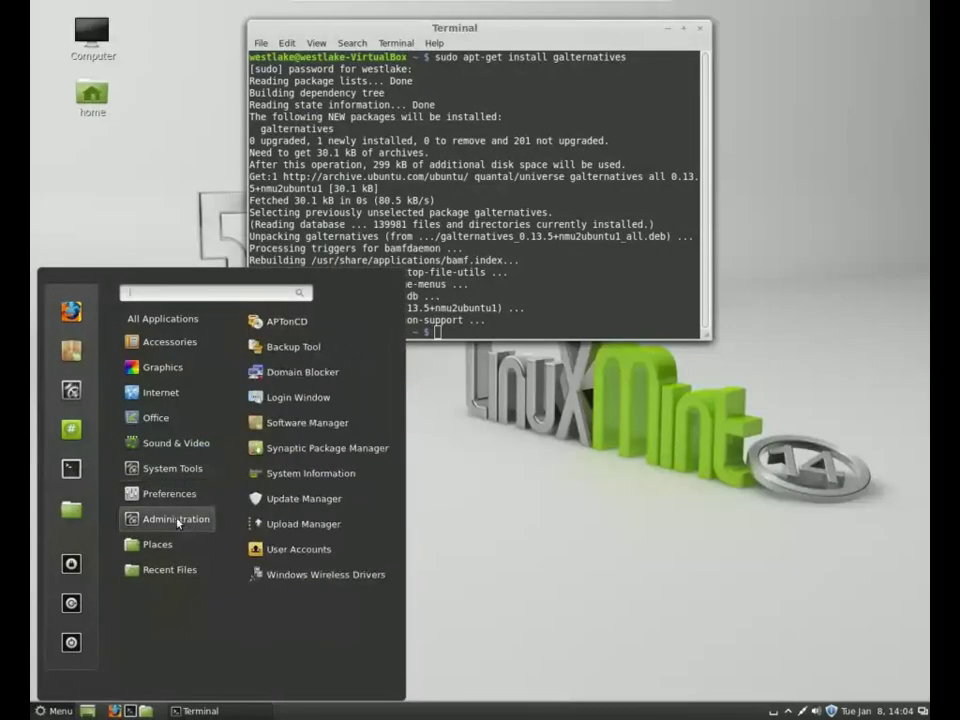
{"action": "left_click", "coordinate": [490, 238]}
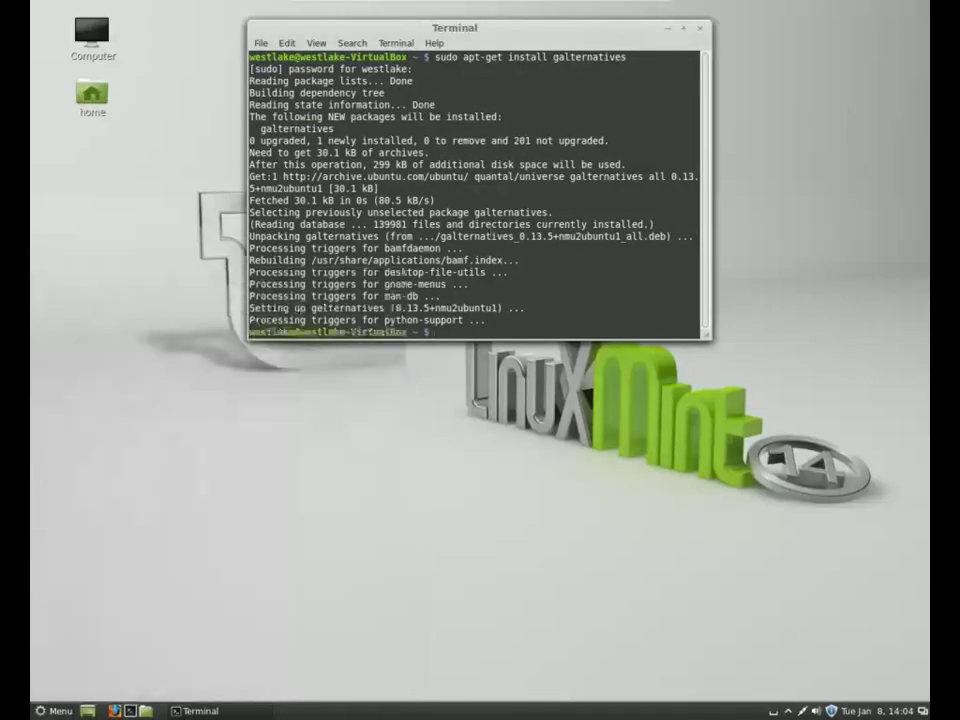
{"action": "key", "text": "ctrl+l"}
{"action": "key", "text": "ctrl+d"}
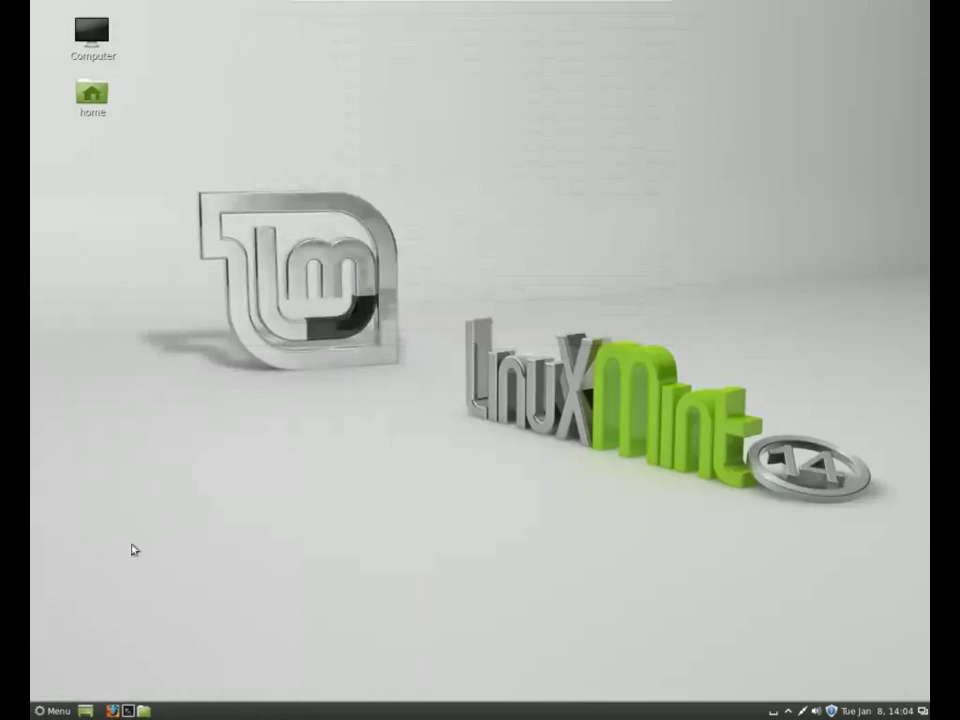
Step: Search the menu for 'alte', then log out of the Cinnamon session
{"action": "left_click", "coordinate": [52, 711]}
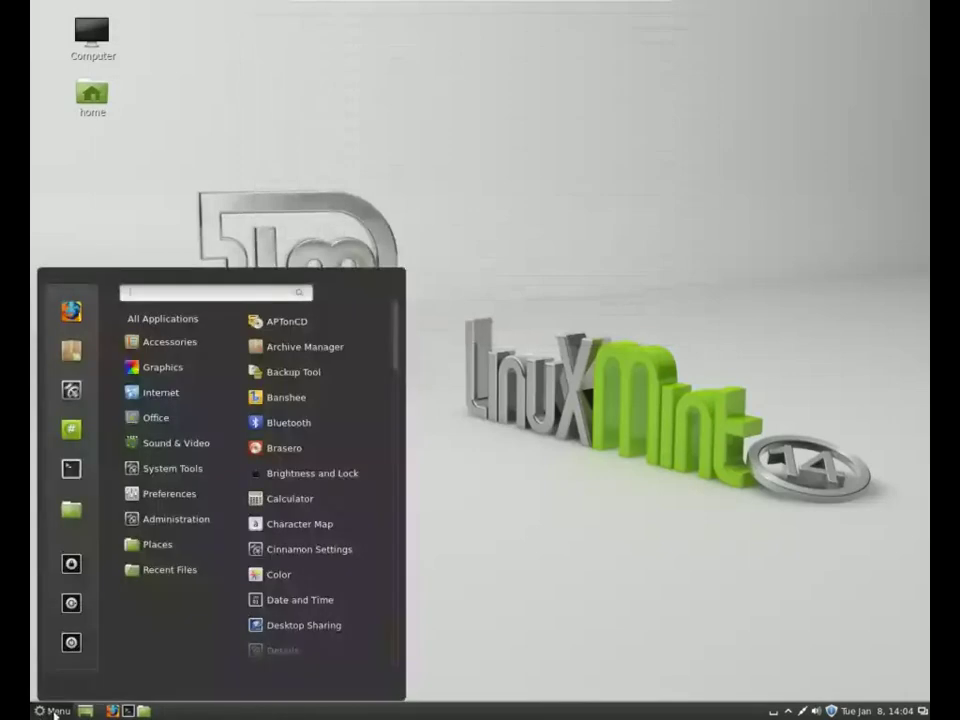
{"action": "type", "text": "alter"}
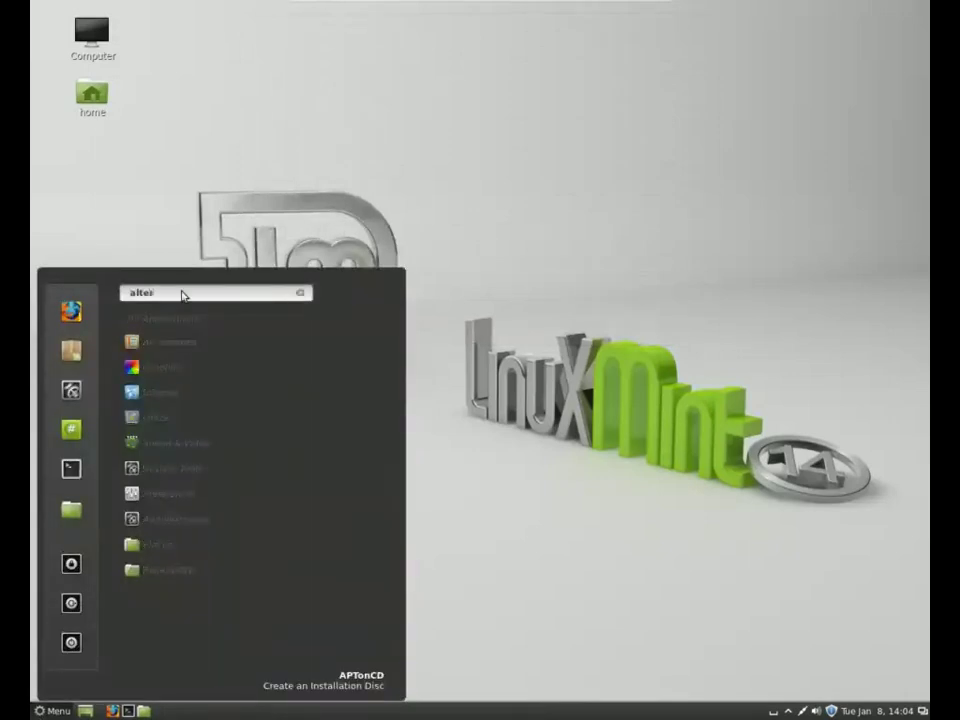
{"action": "key", "text": "Escape"}
{"action": "left_click", "coordinate": [52, 711]}
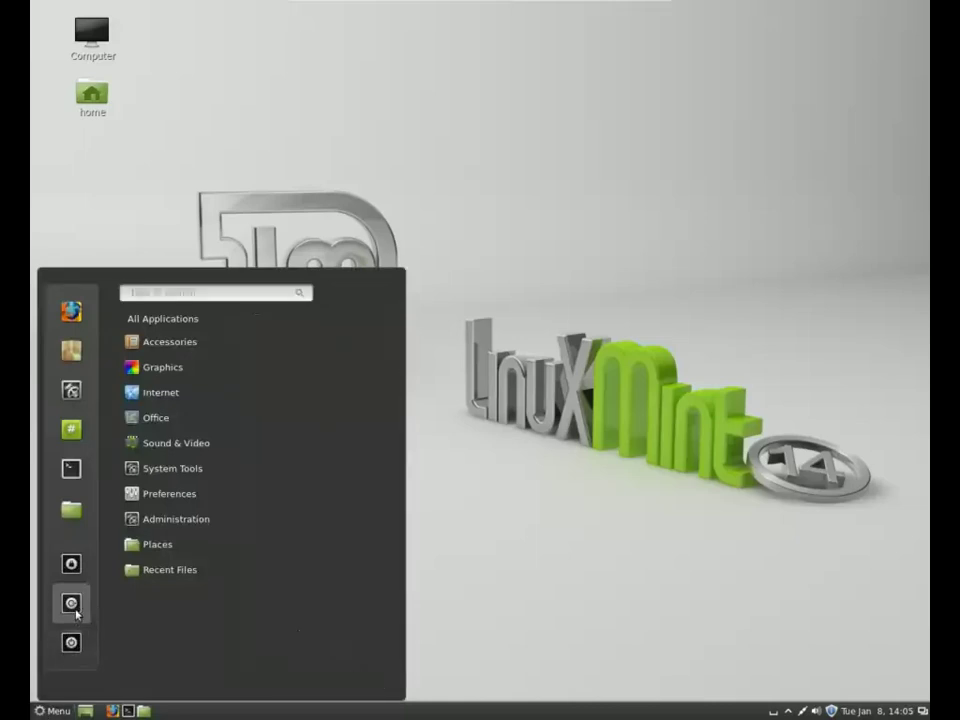
{"action": "left_click", "coordinate": [77, 614]}
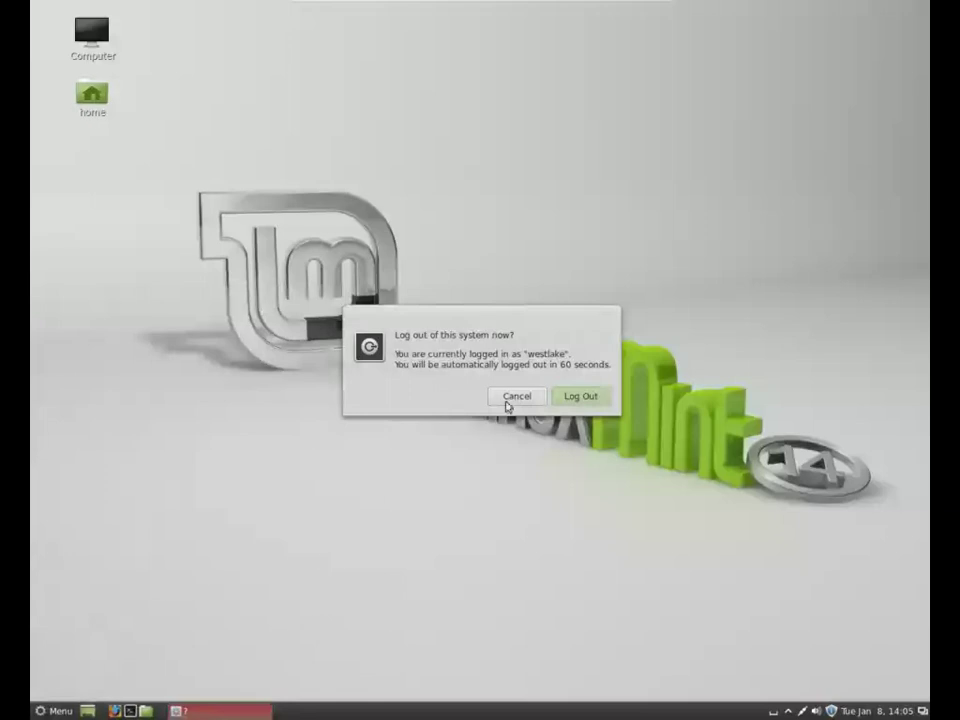
{"action": "left_click", "coordinate": [579, 394]}
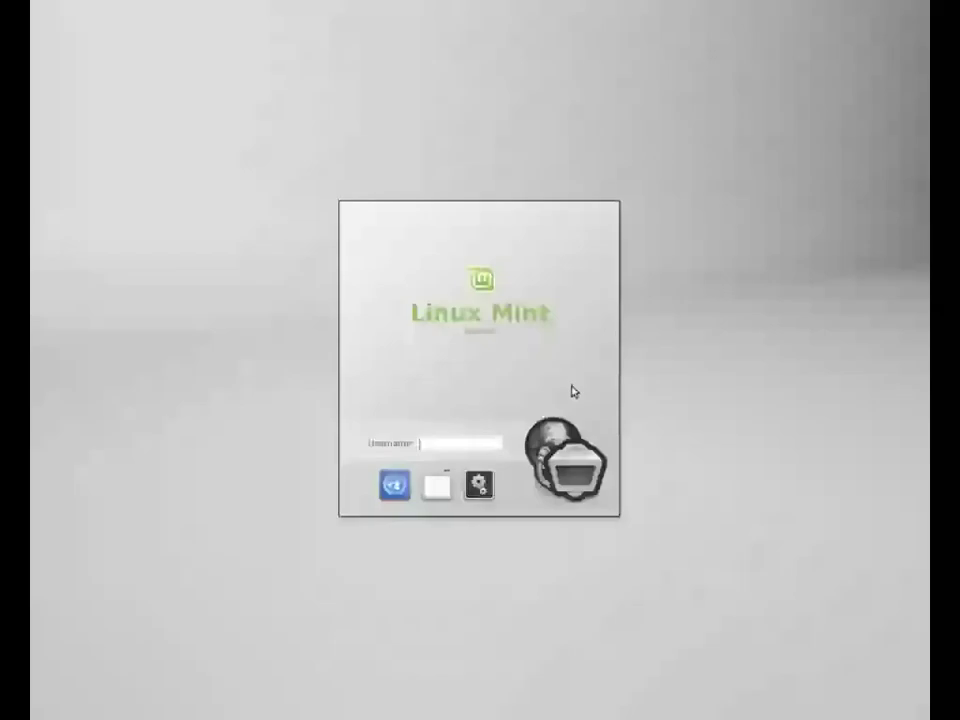
Step: Log back in with the user name and password, then open the applications menu
{"action": "key", "text": "Return"}
{"action": "type", "text": "*******"}
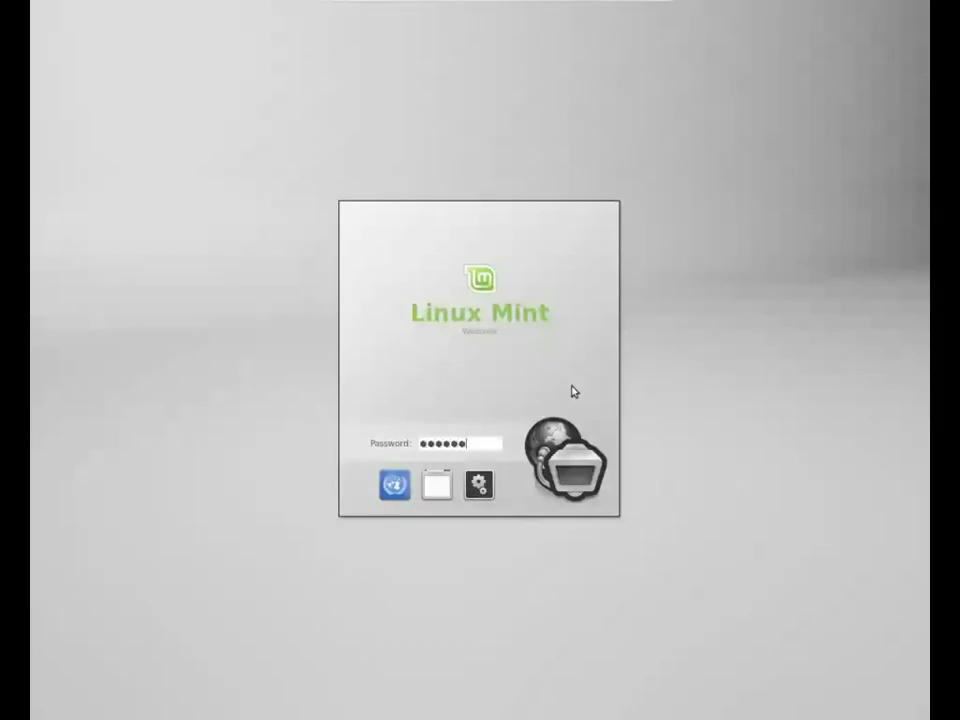
{"action": "key", "text": "Return"}
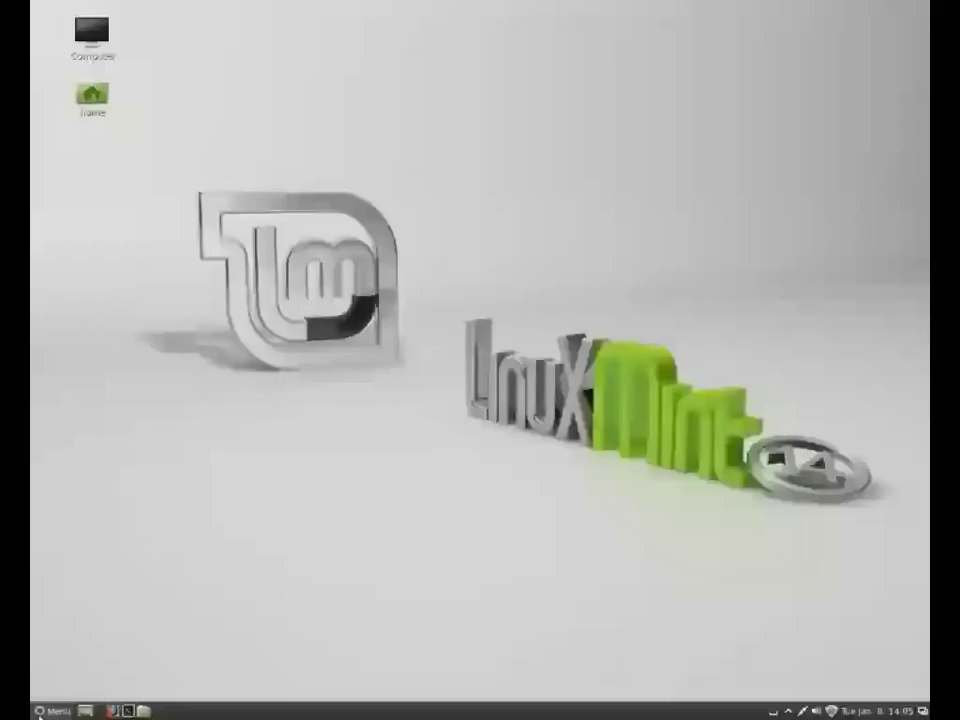
{"action": "left_click", "coordinate": [46, 711]}
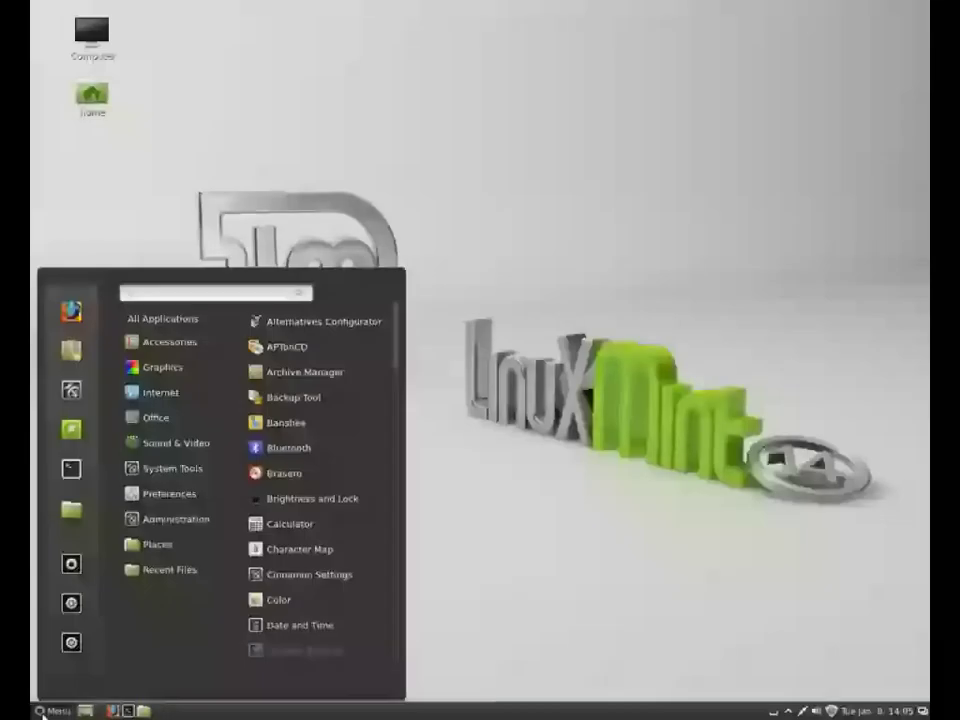
Step: Launch Alternatives Configurator from the menu and authenticate with the root password
{"action": "mouse_move", "coordinate": [155, 493]}
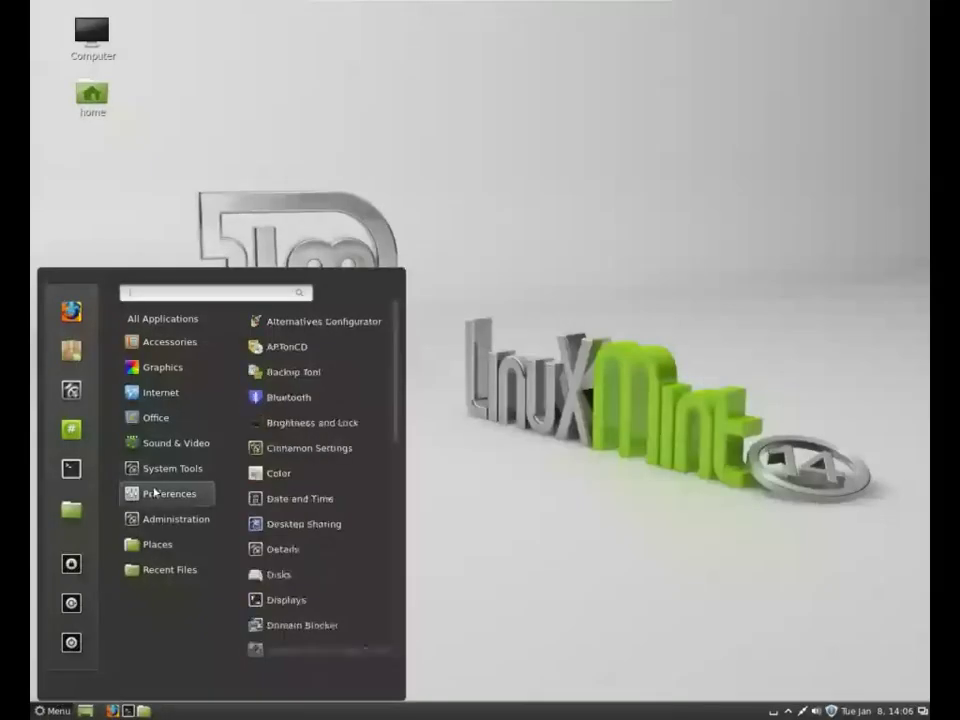
{"action": "left_click", "coordinate": [314, 323]}
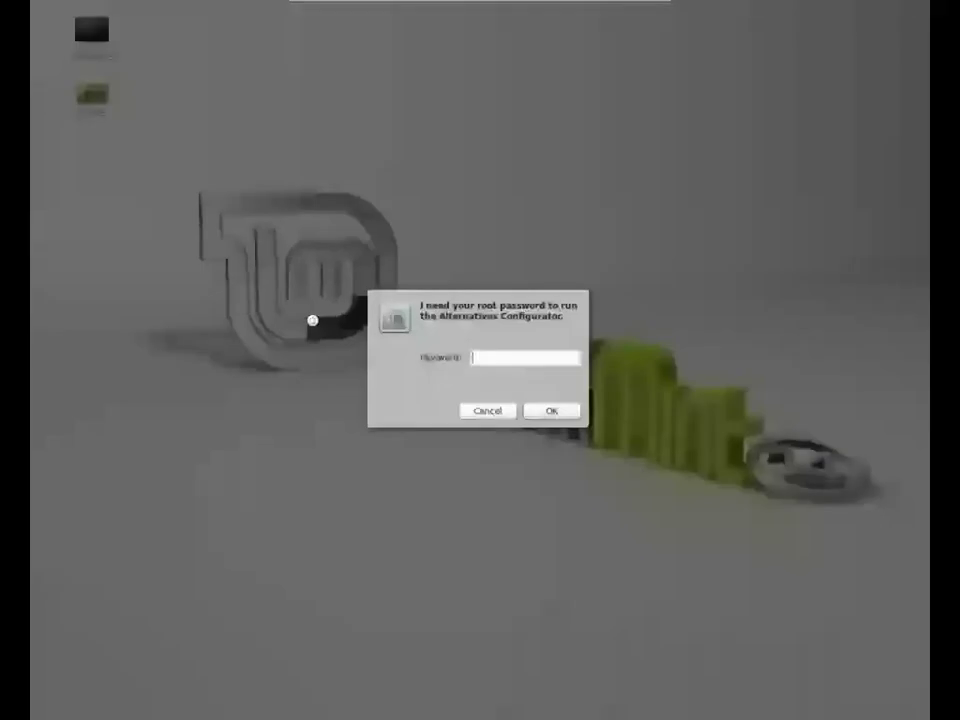
{"action": "type", "text": "********"}
{"action": "key", "text": "Return"}
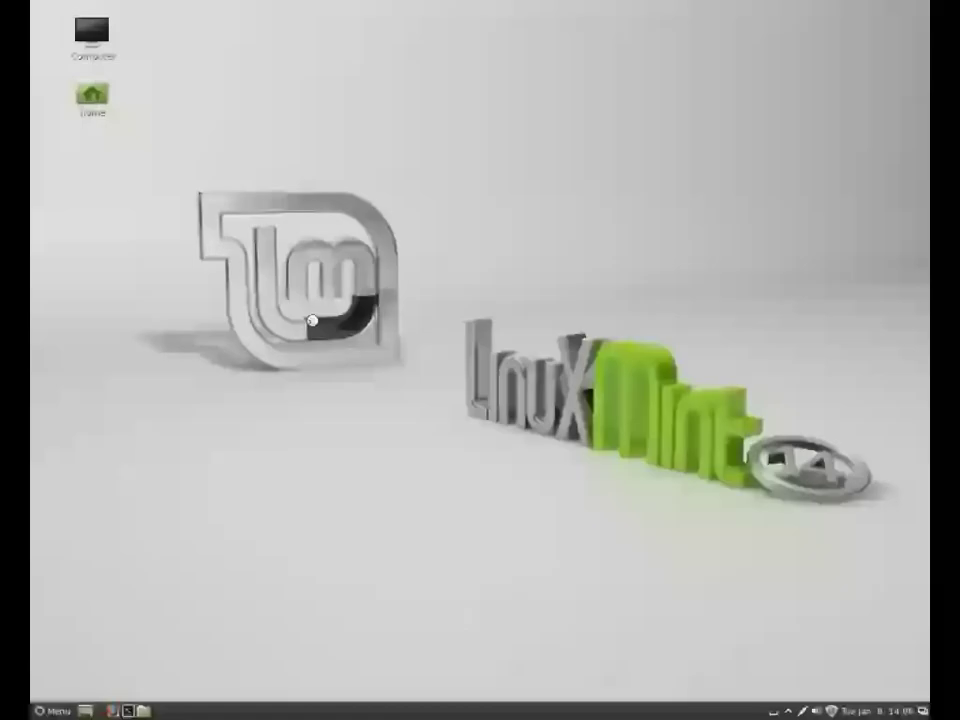
Step: Inspect the java and mozilla-javaplugin.so alternatives (OpenJDK 7), then quit G Alternatives
{"action": "scroll", "coordinate": [300, 195], "scroll_direction": "down", "scroll_amount": 5}
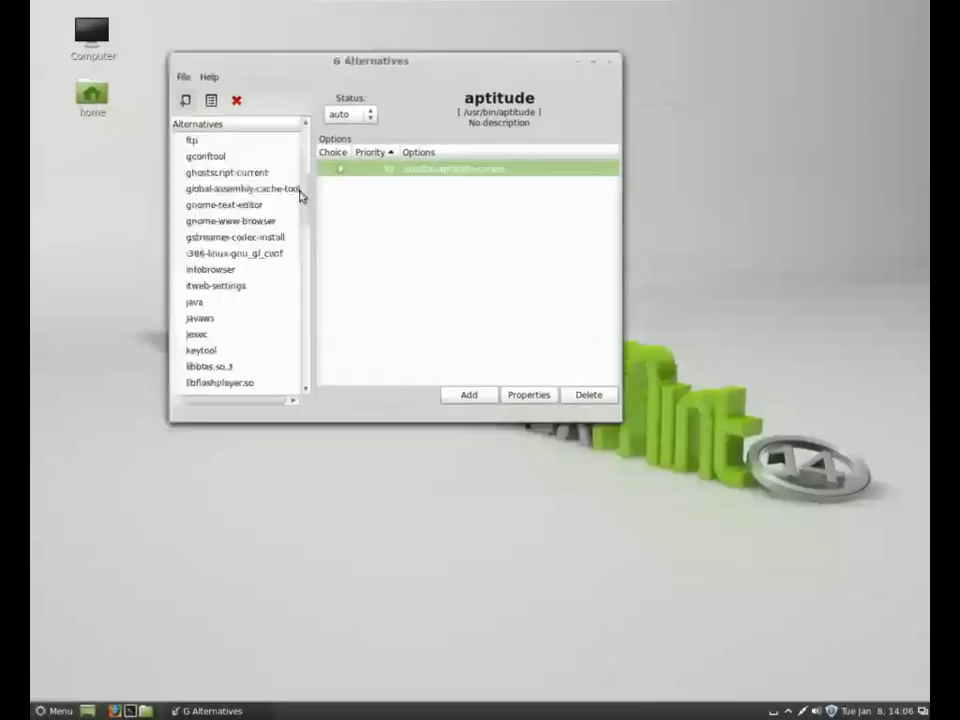
{"action": "left_click", "coordinate": [196, 271]}
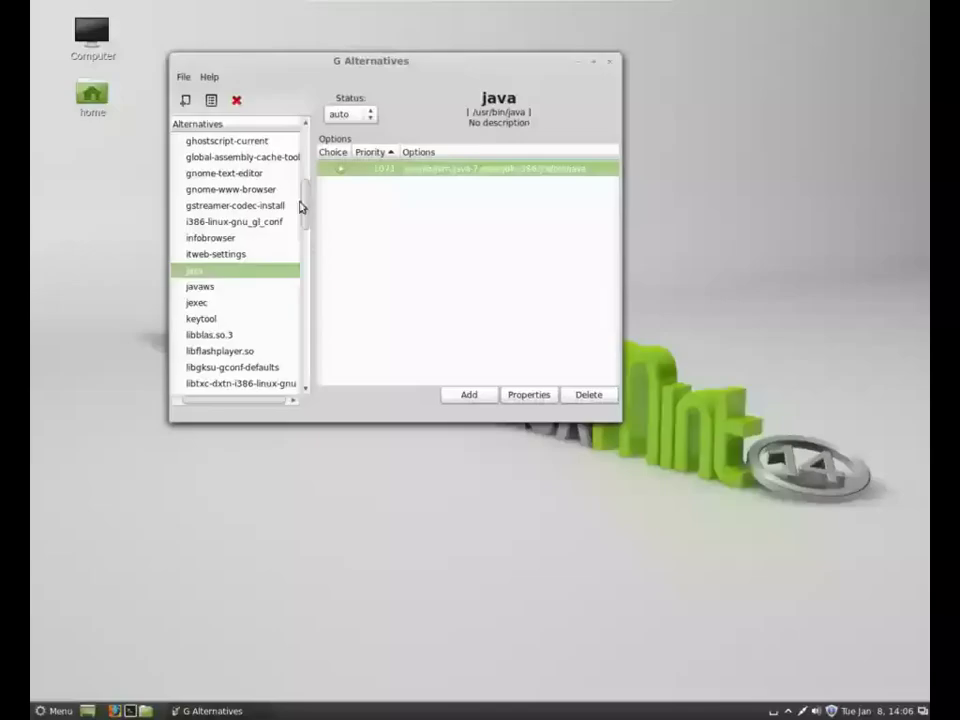
{"action": "left_click_drag", "start_coordinate": [300, 205], "coordinate": [302, 253]}
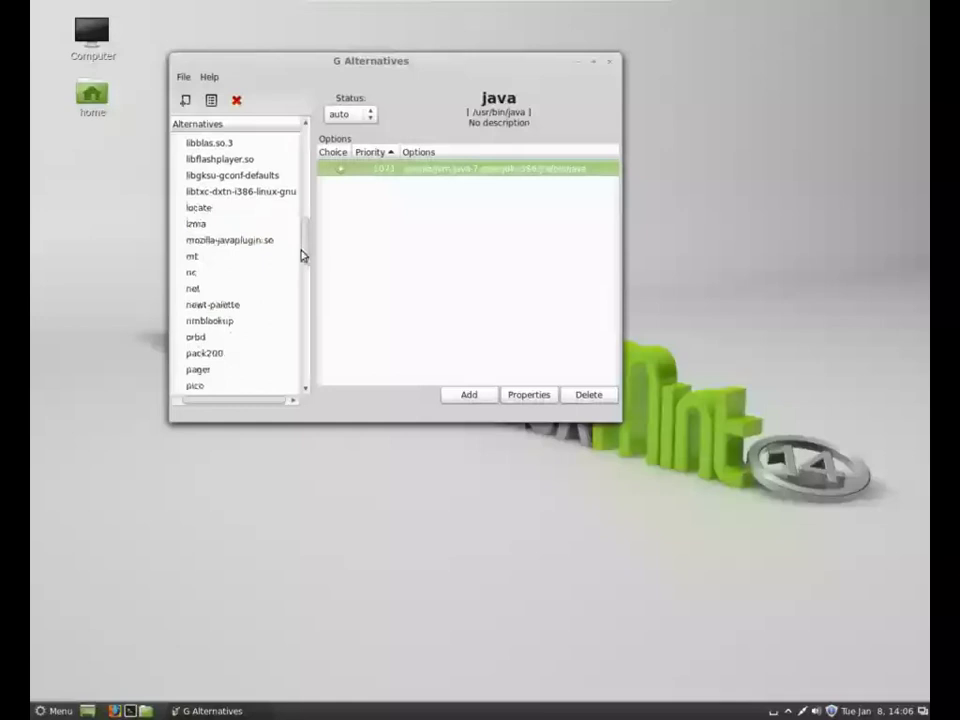
{"action": "left_click", "coordinate": [250, 243]}
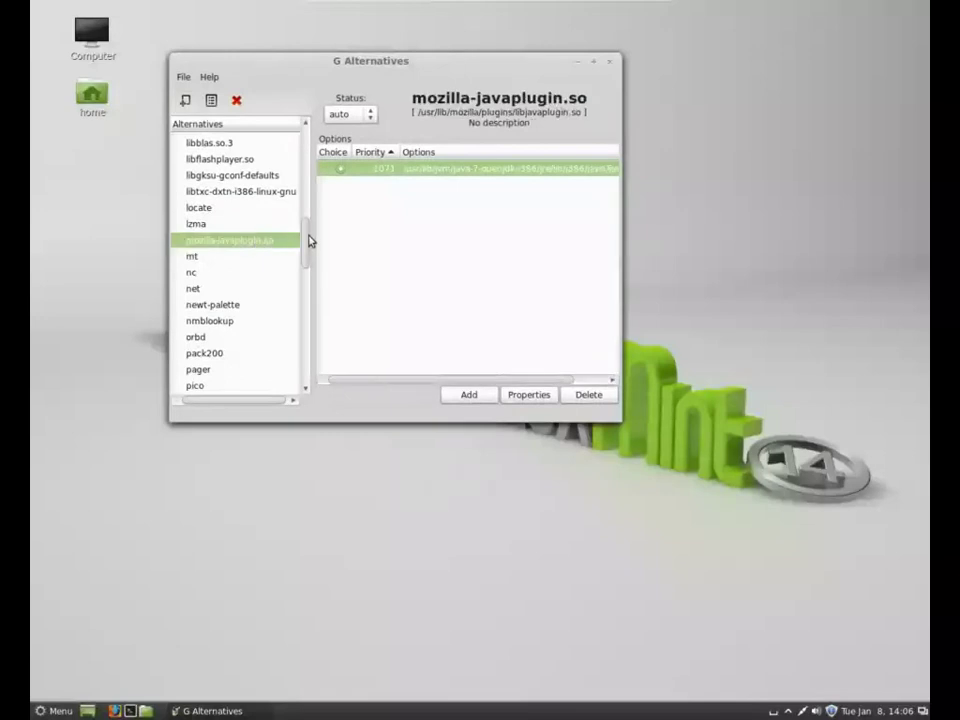
{"action": "left_click_drag", "start_coordinate": [306, 242], "coordinate": [297, 373]}
{"action": "left_click", "coordinate": [184, 77]}
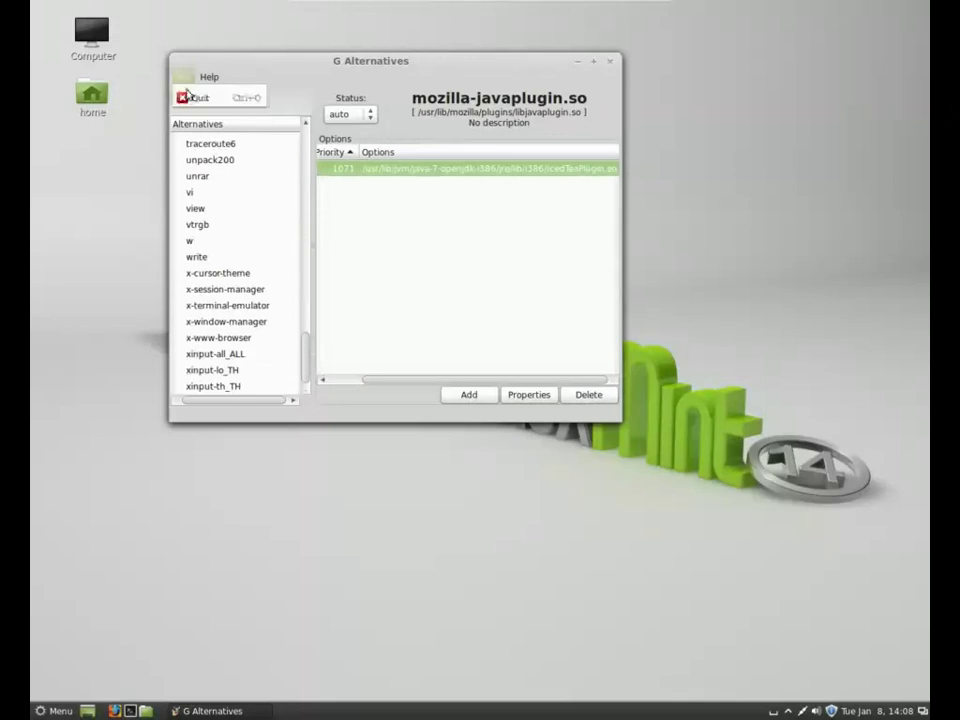
{"action": "left_click", "coordinate": [188, 100]}
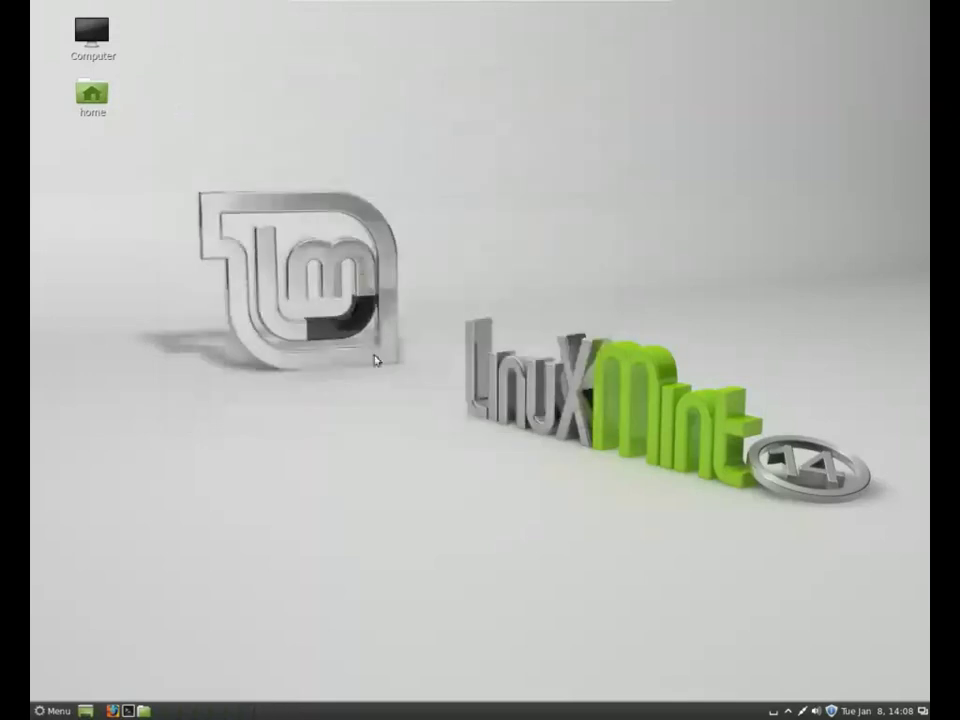
Step: Google 'chrome', open the Chrome Browser page and choose Download Chrome Now
{"action": "type", "text": "chrome"}
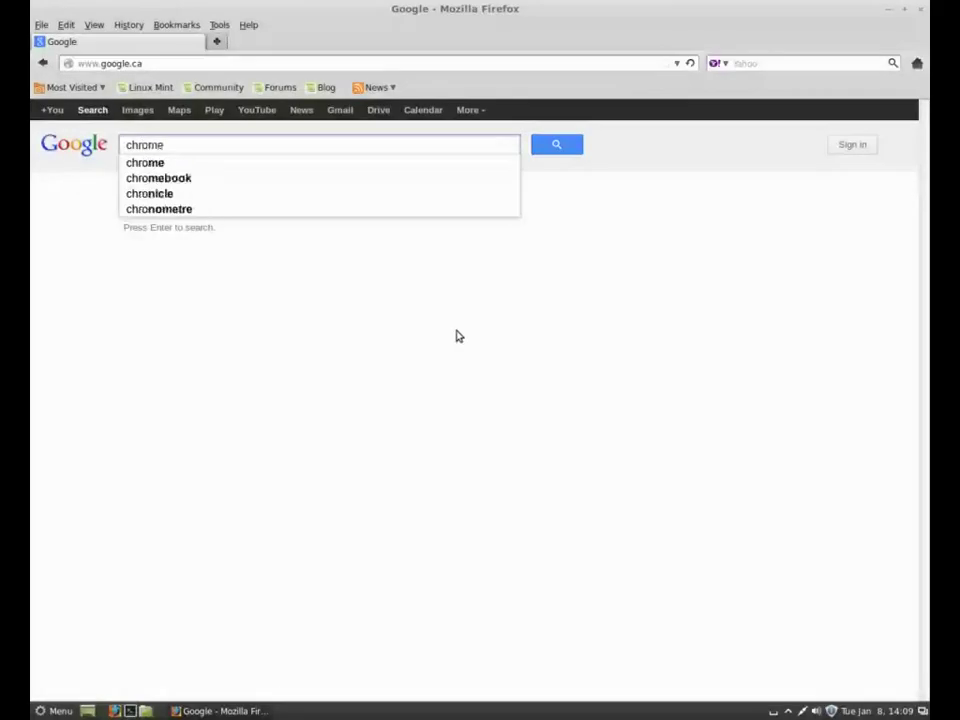
{"action": "key", "text": "Return"}
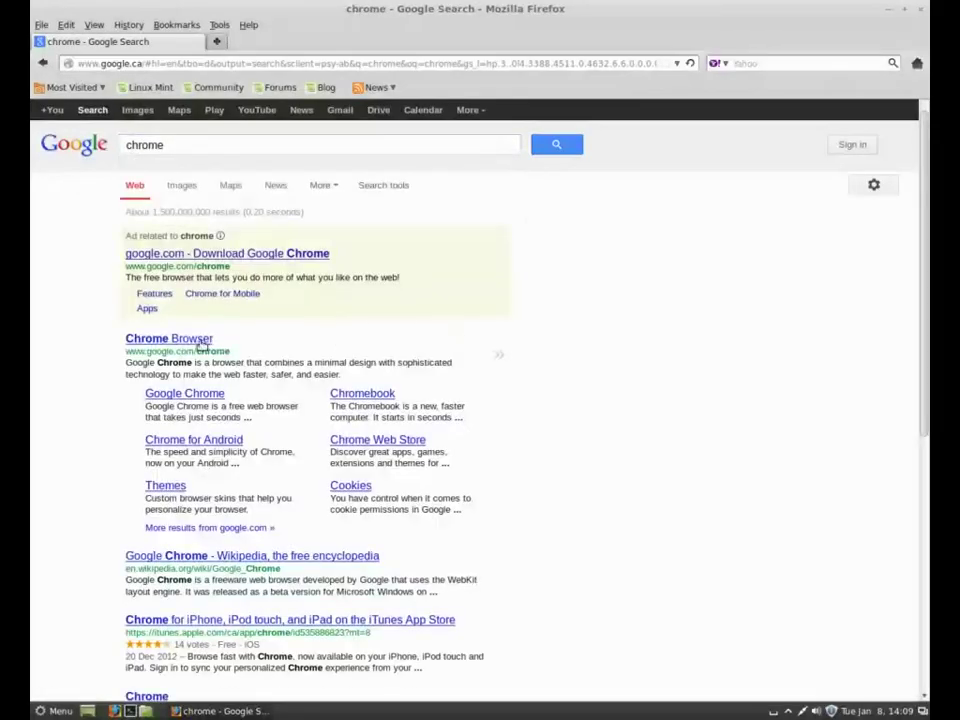
{"action": "left_click", "coordinate": [201, 340]}
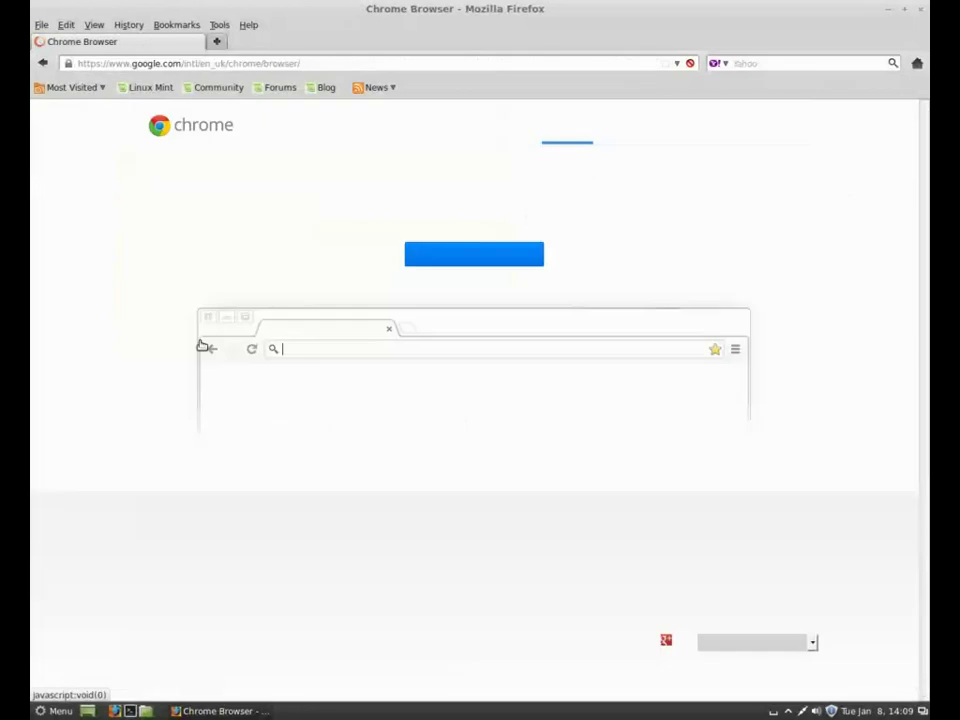
{"action": "left_click", "coordinate": [476, 256]}
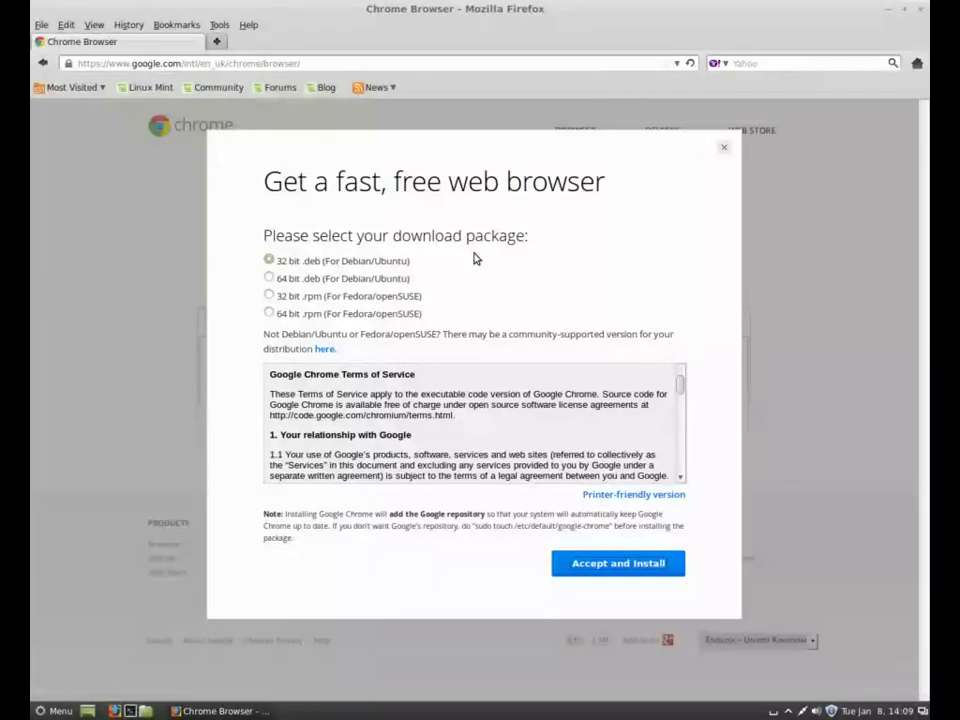
Step: Run sudo apt-cache search chrome in a new terminal
{"action": "left_click", "coordinate": [130, 711]}
{"action": "type", "text": "sudo apt-cache search chrome"}
{"action": "key", "text": "Return"}
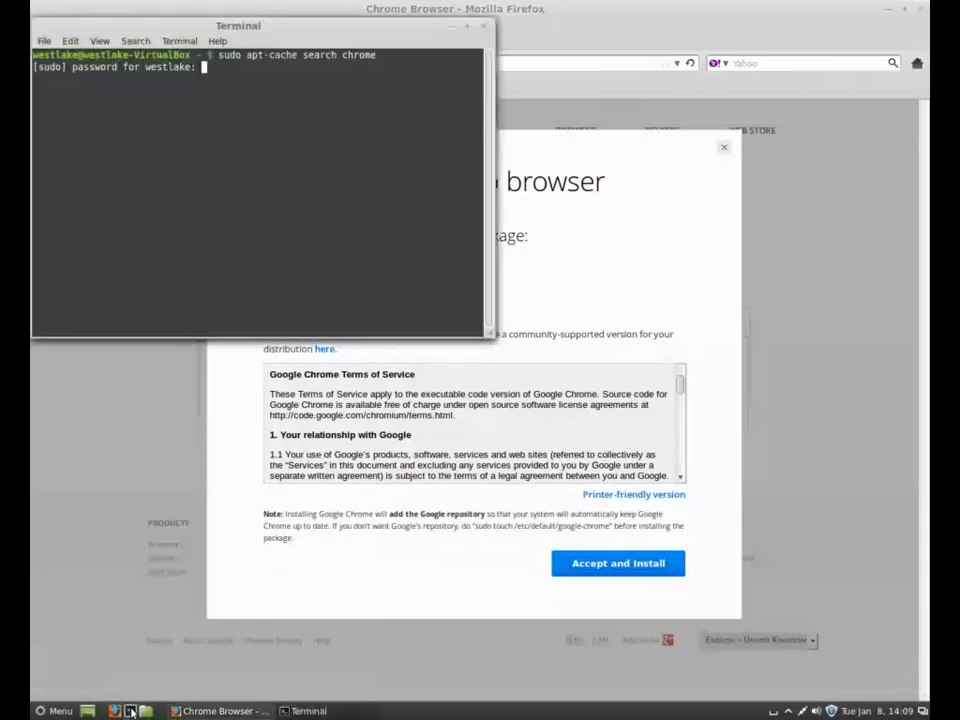
Step: Authenticate the chrome package search, scroll through its results, and return to Firefox's download page
{"action": "key", "text": "Return"}
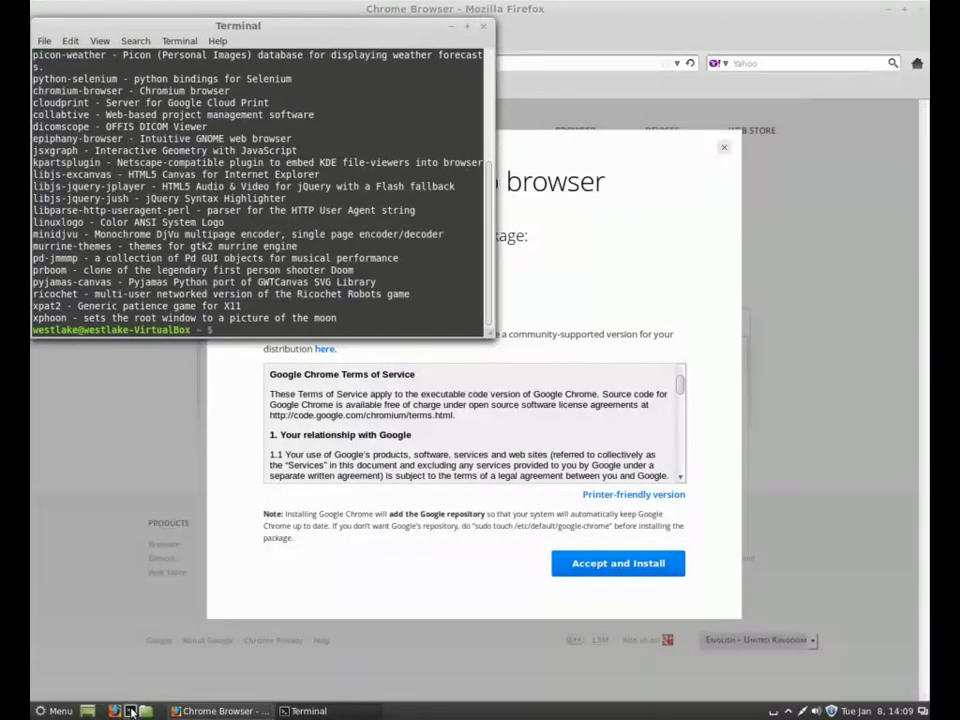
{"action": "key", "text": "shift+Page_Up"}
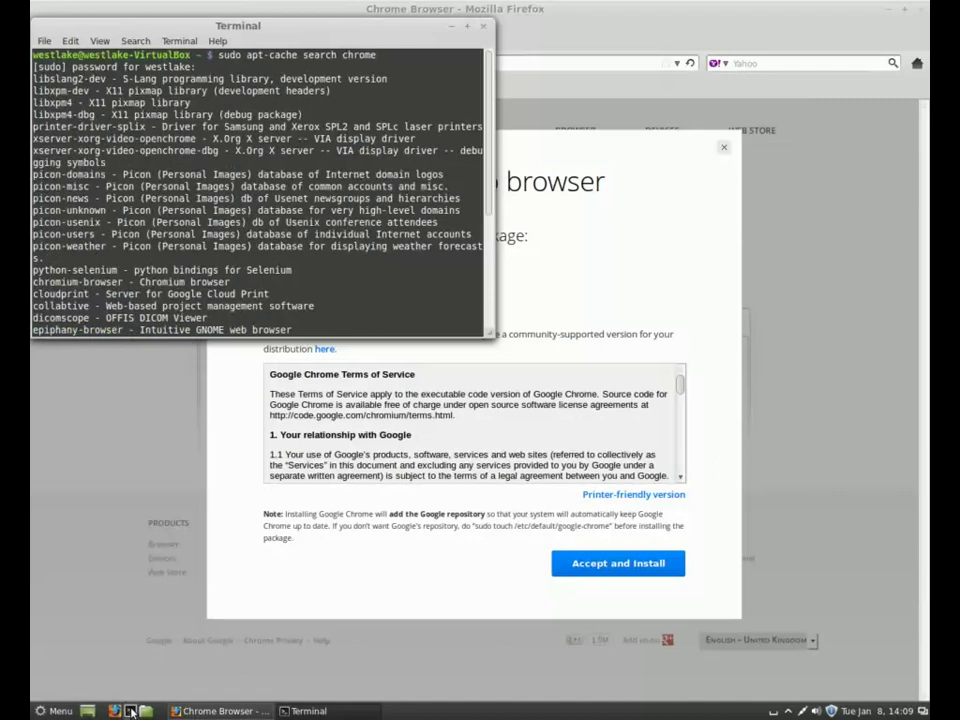
{"action": "key", "text": "shift+Page_Down"}
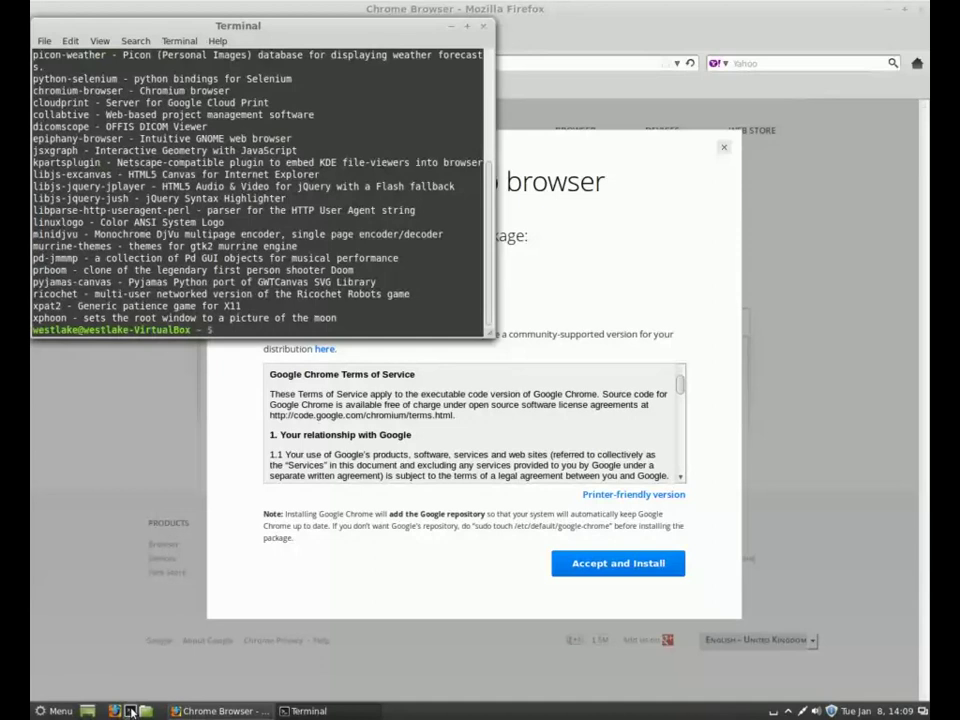
{"action": "left_click", "coordinate": [150, 680]}
Step: Accept the Chrome terms and save google-chrome-stable_current_i386.deb to start downloading
{"action": "left_click", "coordinate": [646, 570]}
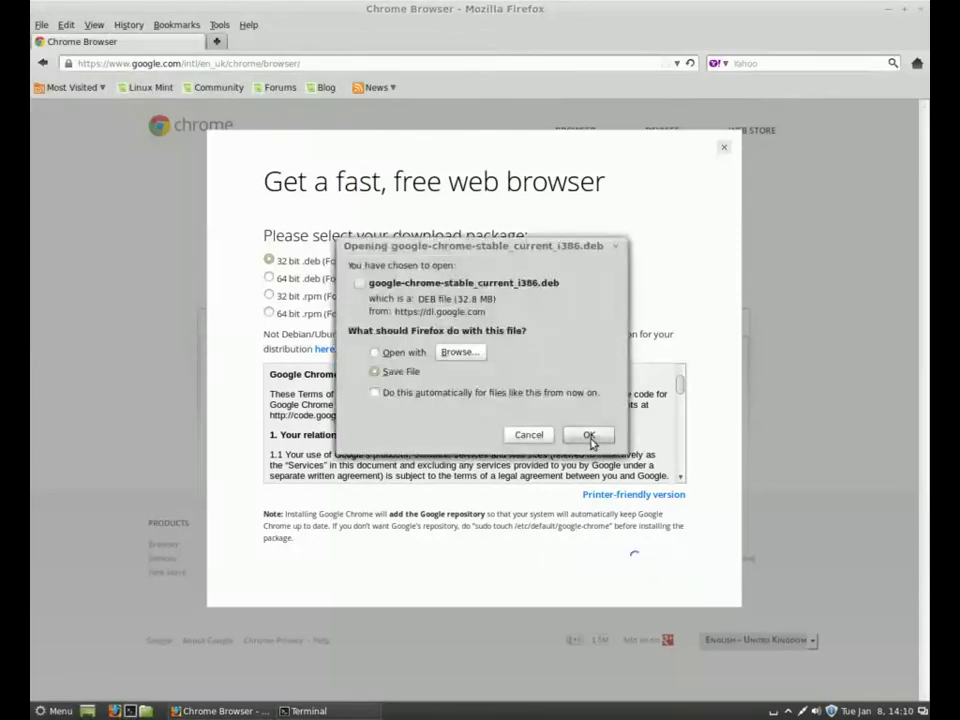
{"action": "left_click", "coordinate": [589, 437]}
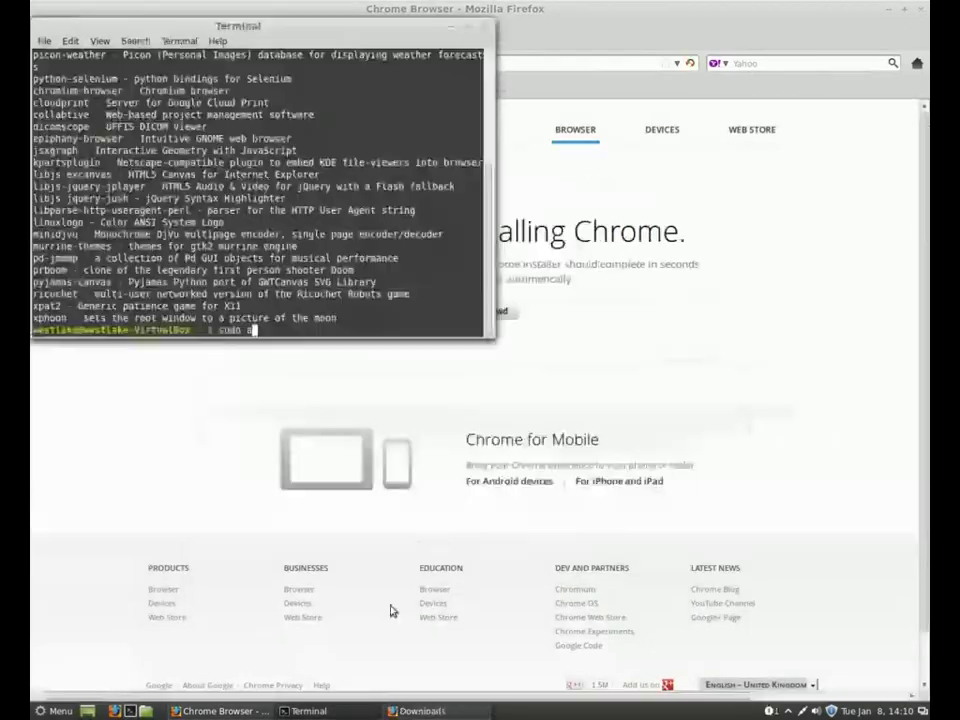
Step: Run apt-get install gdebi and confirm with Y to set up gdebi and gdebi-core
{"action": "type", "text": "apt-get inst"}
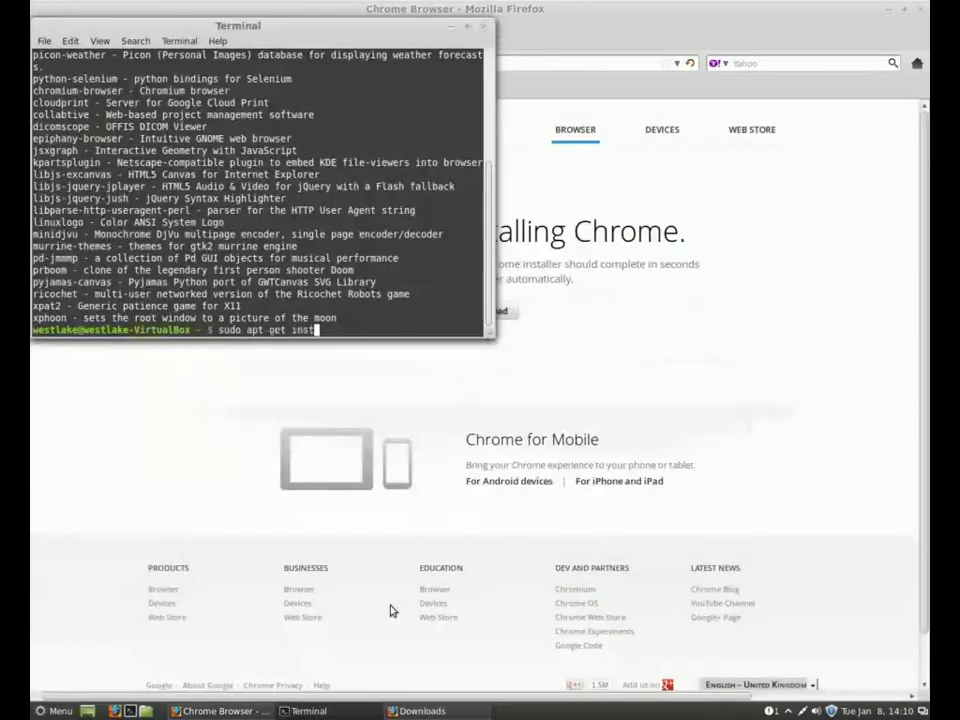
{"action": "type", "text": "all gdebi"}
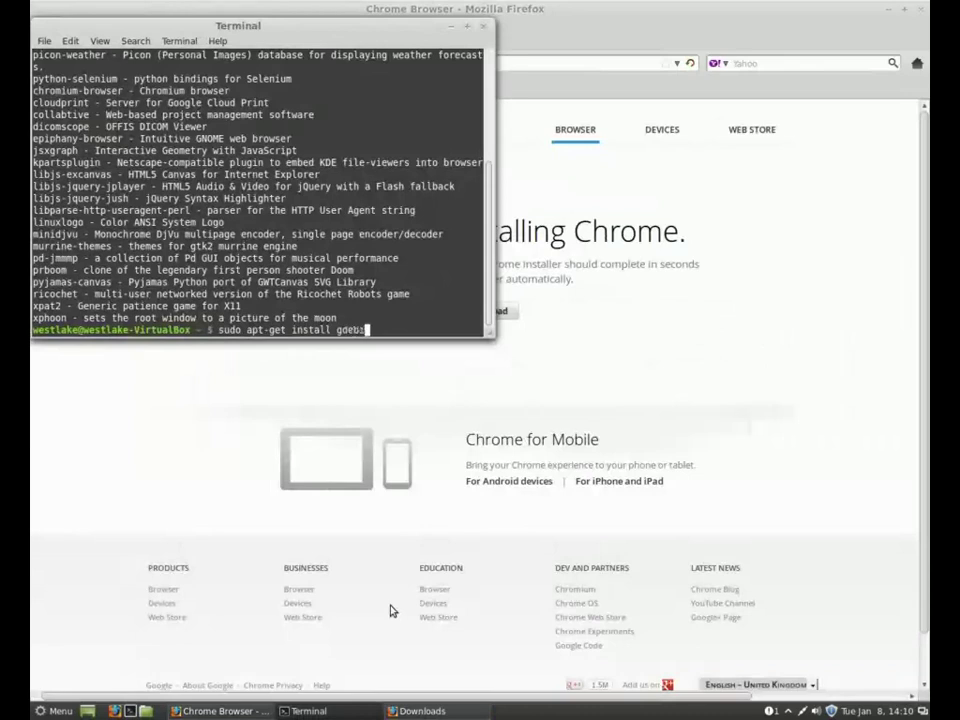
{"action": "key", "text": "Return"}
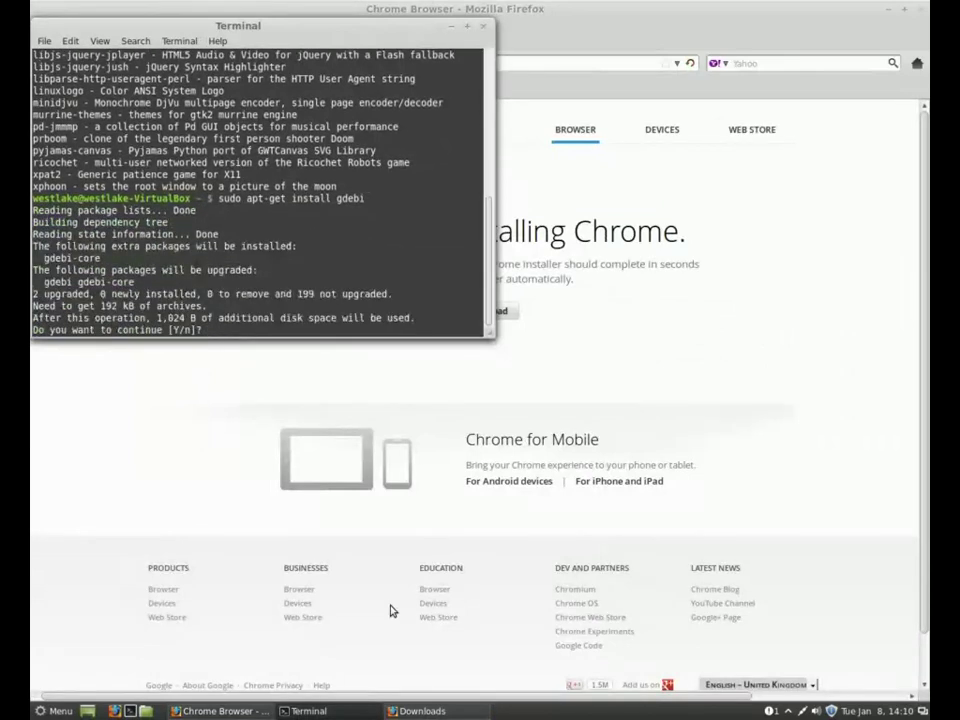
{"action": "key", "text": "Return"}
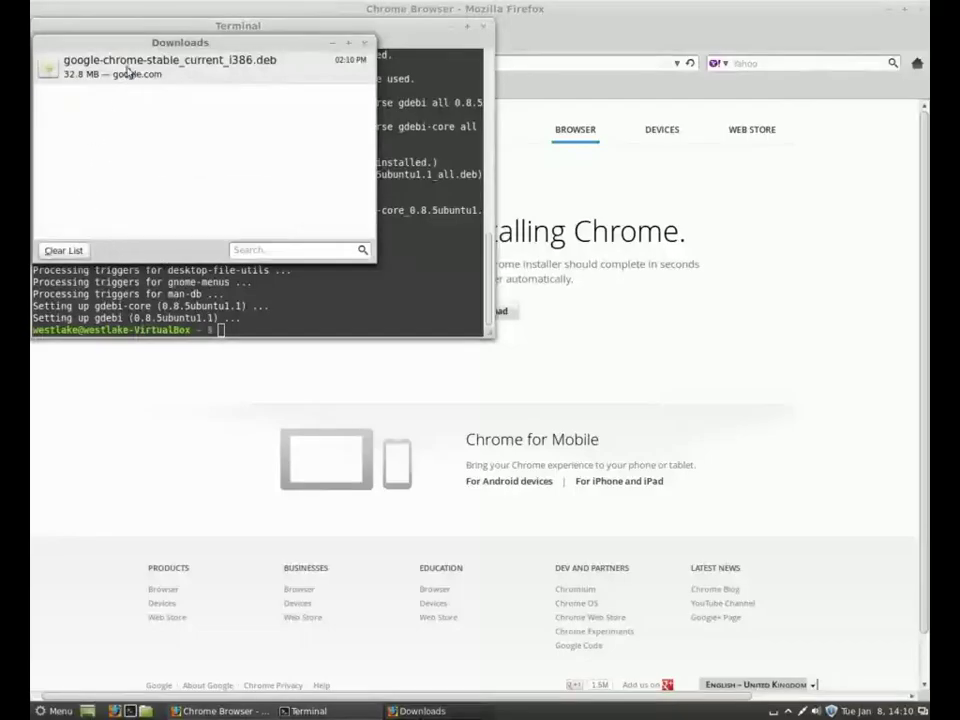
Step: Open the Chrome .deb in GDebi, view About GDebi, then install google-chrome-stable
{"action": "right_click", "coordinate": [140, 76]}
{"action": "left_click", "coordinate": [148, 80]}
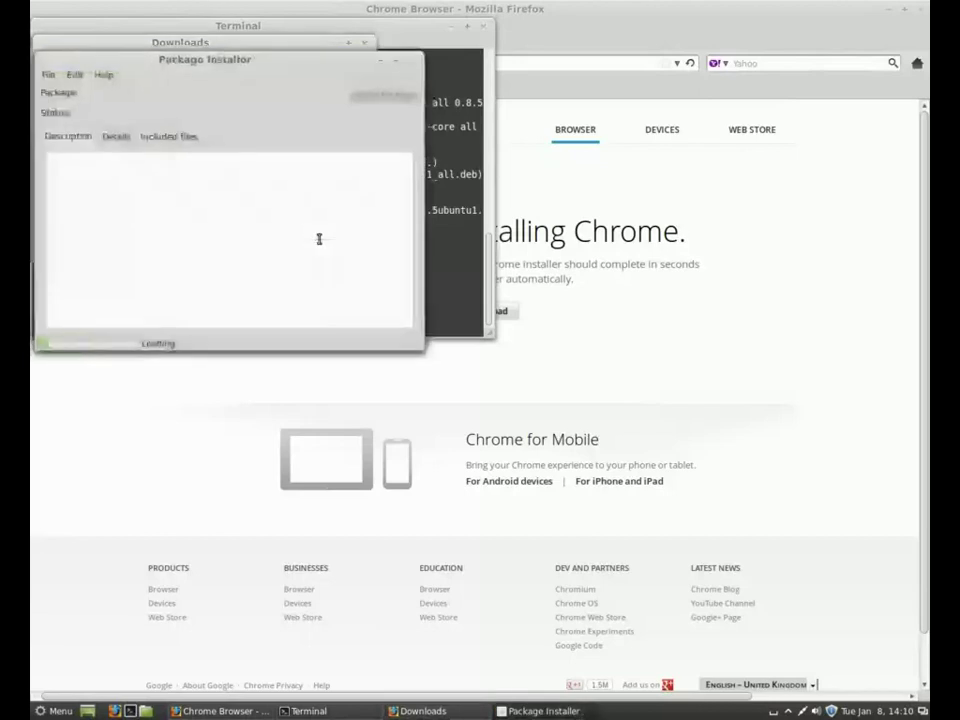
{"action": "left_click", "coordinate": [104, 75]}
{"action": "left_click", "coordinate": [106, 90]}
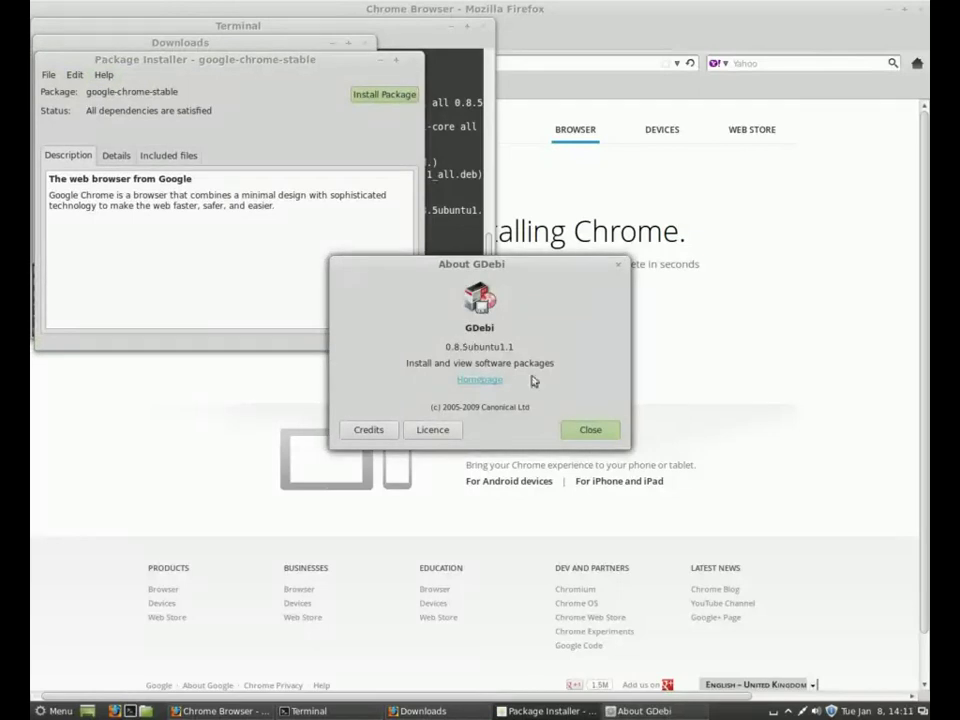
{"action": "left_click", "coordinate": [591, 431]}
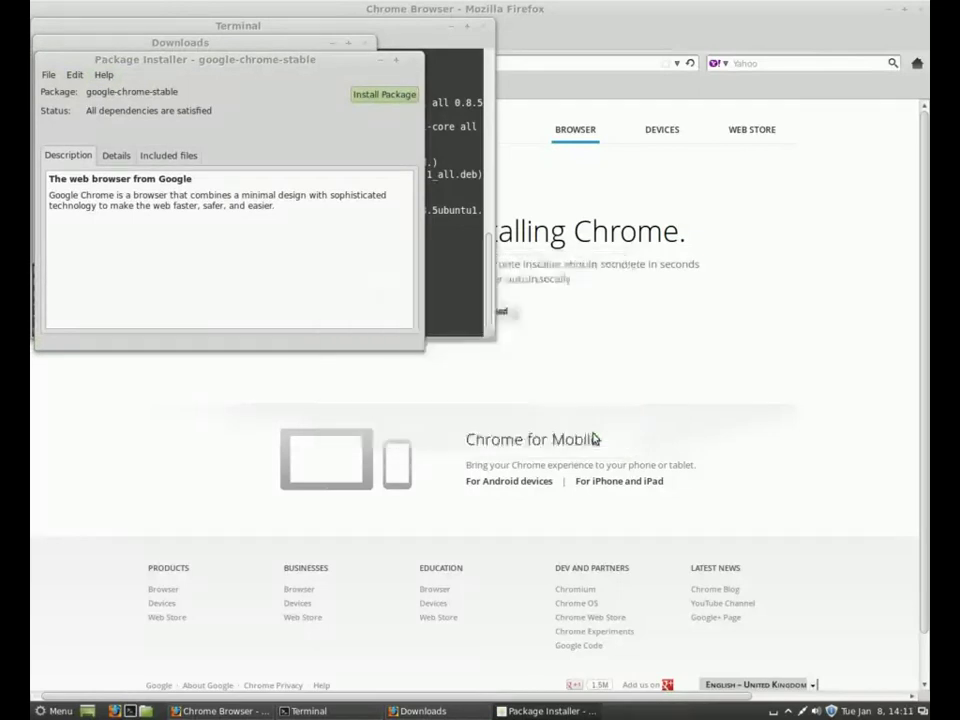
{"action": "left_click", "coordinate": [381, 95]}
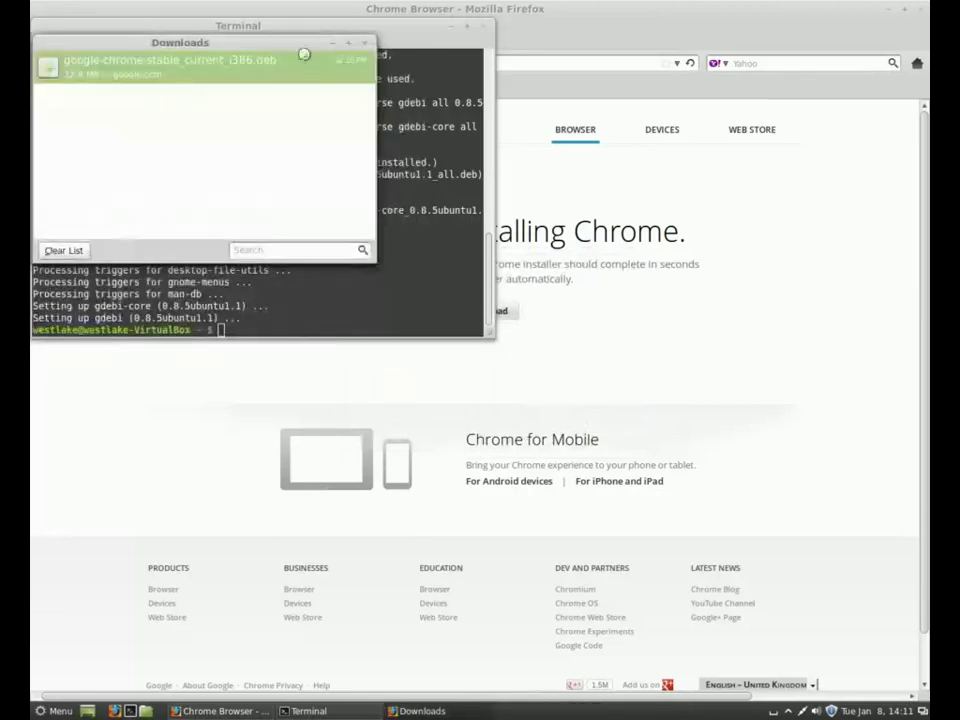